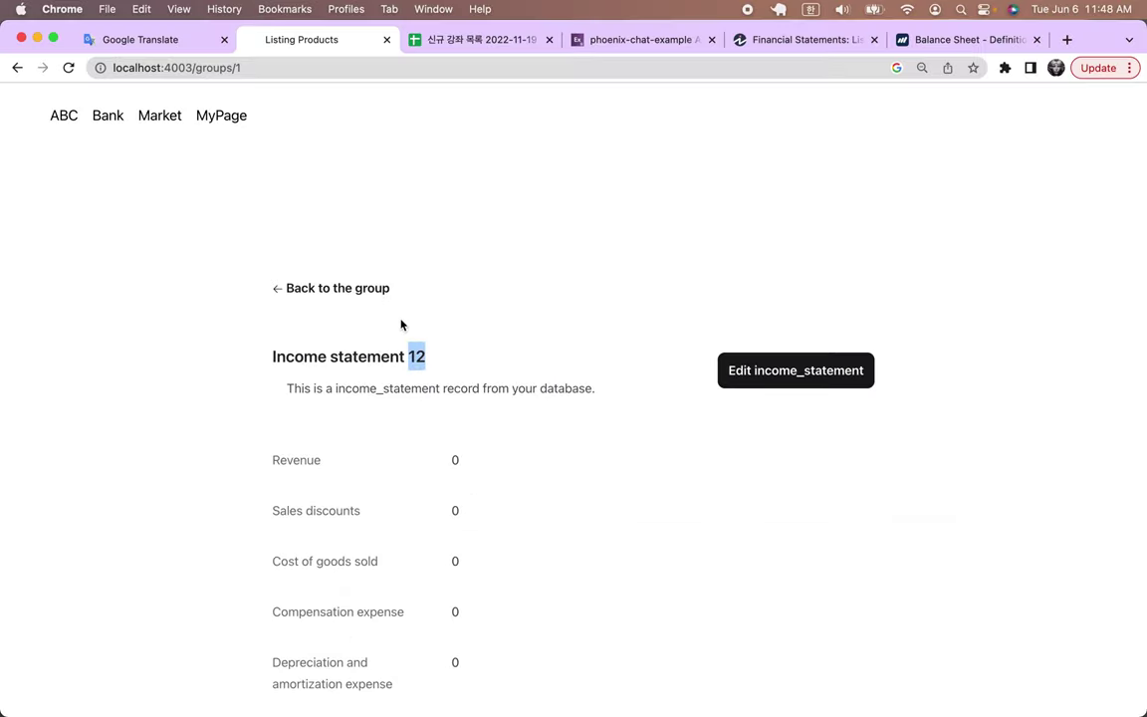
Step: Open the group's balance sheet (B/S) and examine its line items, especially the Cash entry
click(320, 289)
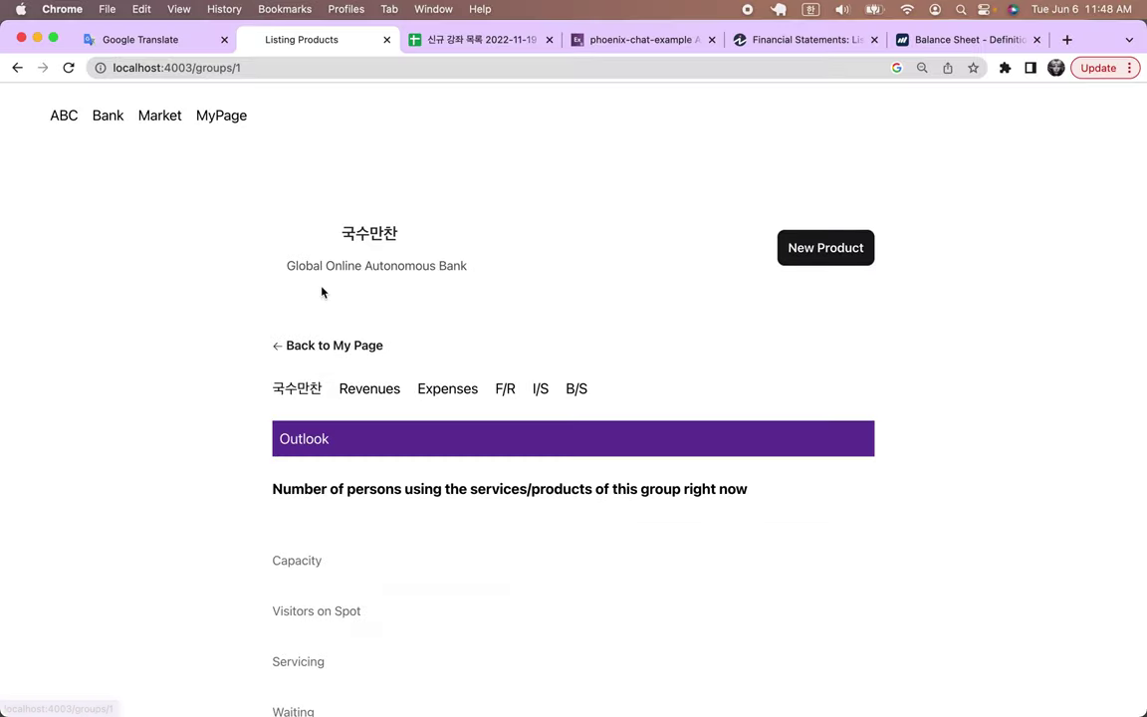
click(577, 381)
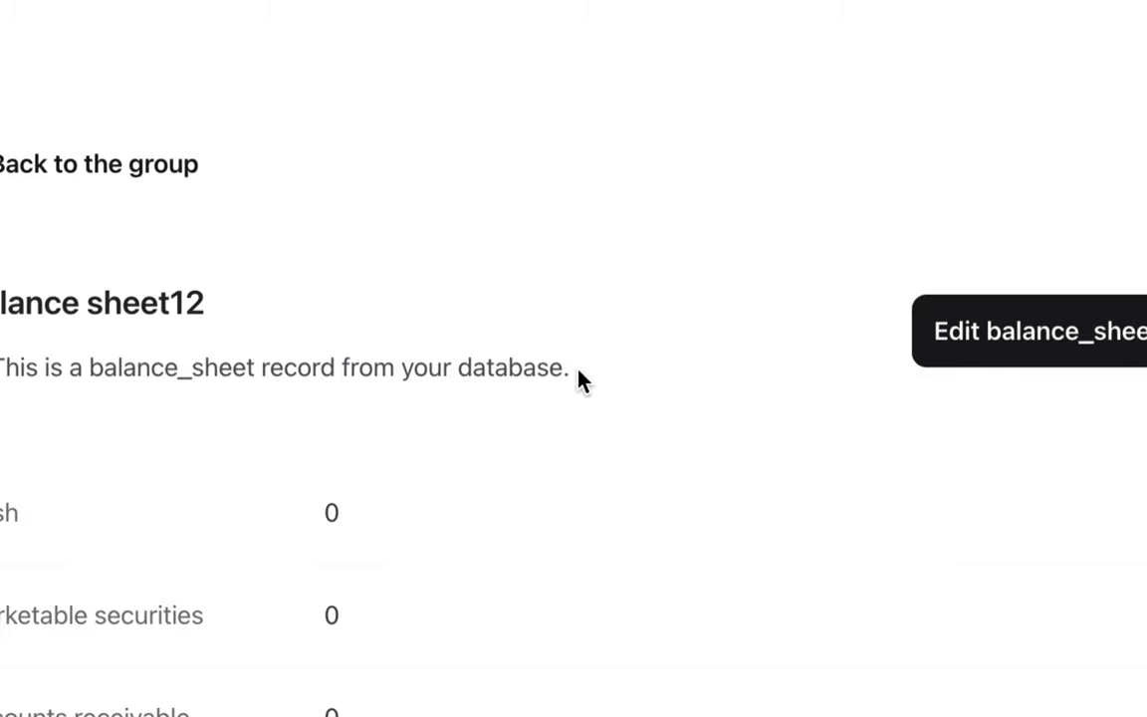
scroll(387, 441, down, 5)
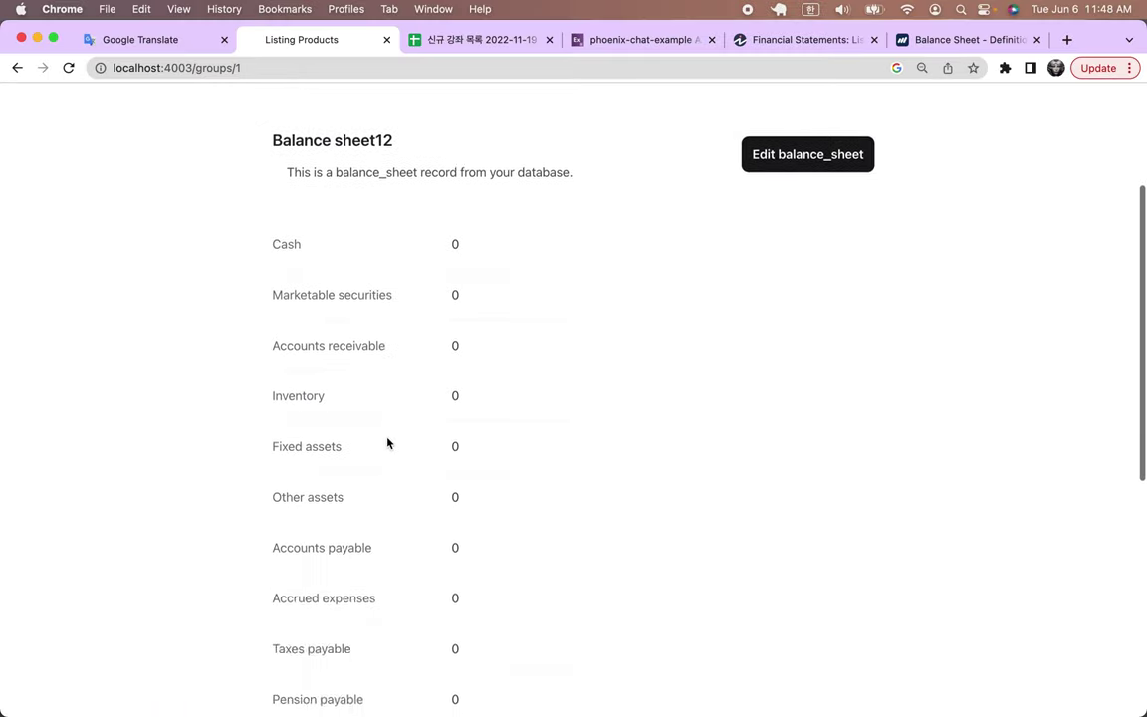
scroll(387, 441, down, 3)
scroll(385, 440, up, 6)
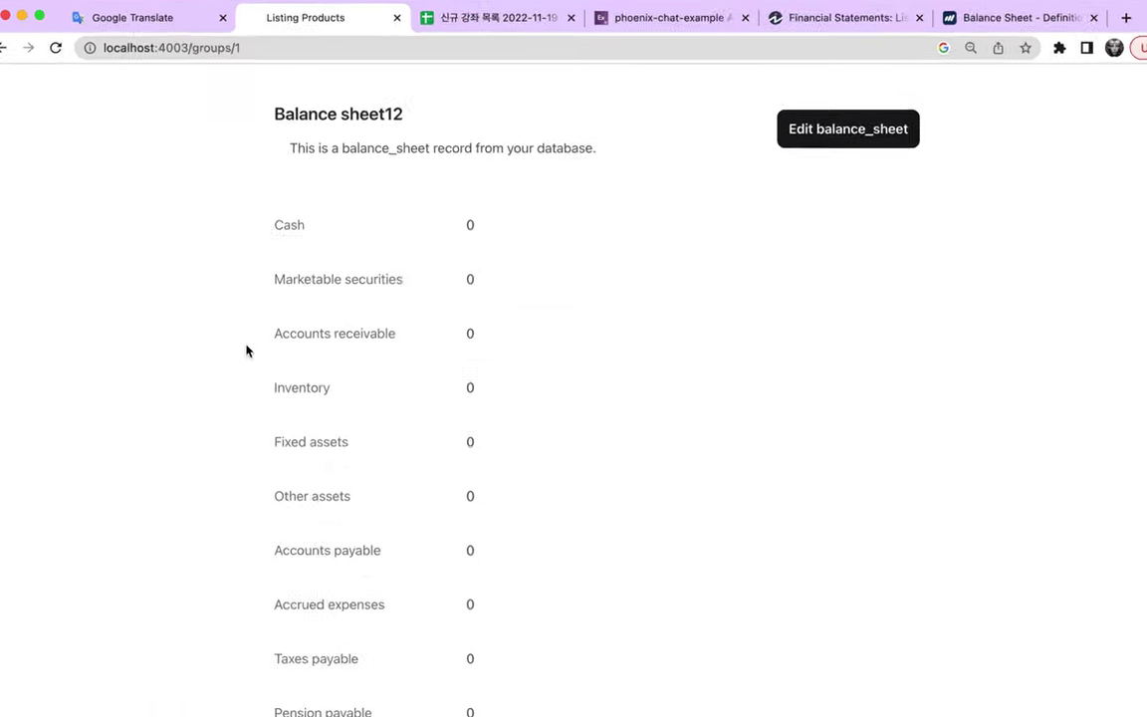
drag(276, 225, 307, 227)
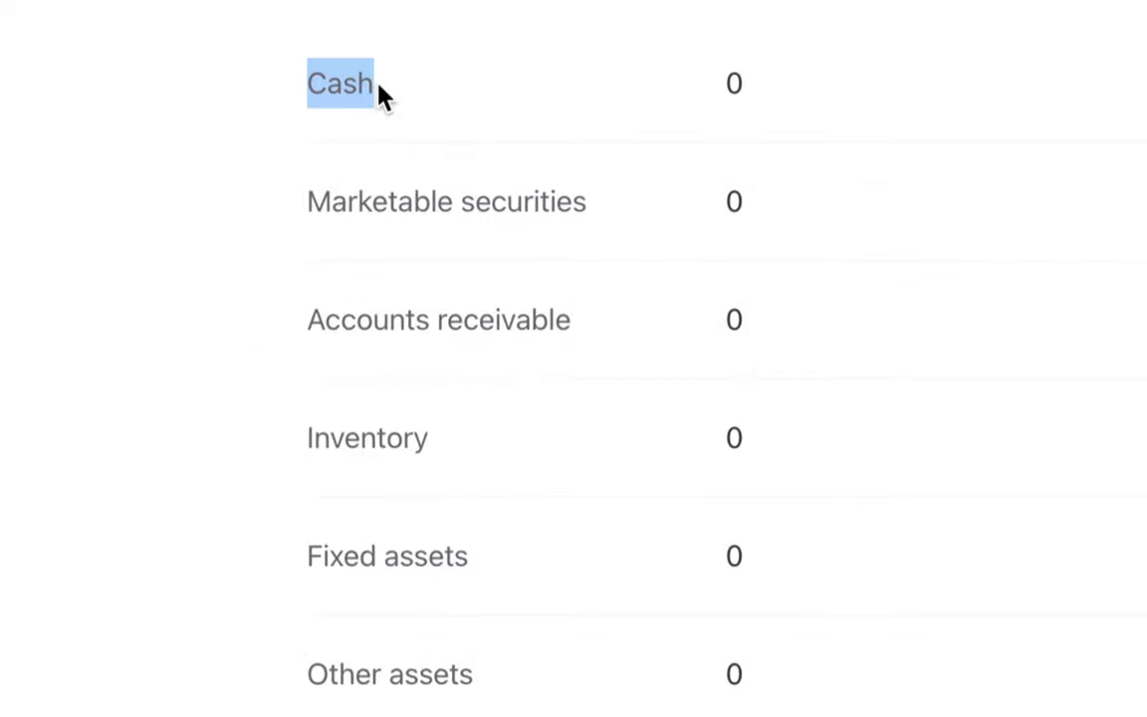
drag(383, 94, 768, 108)
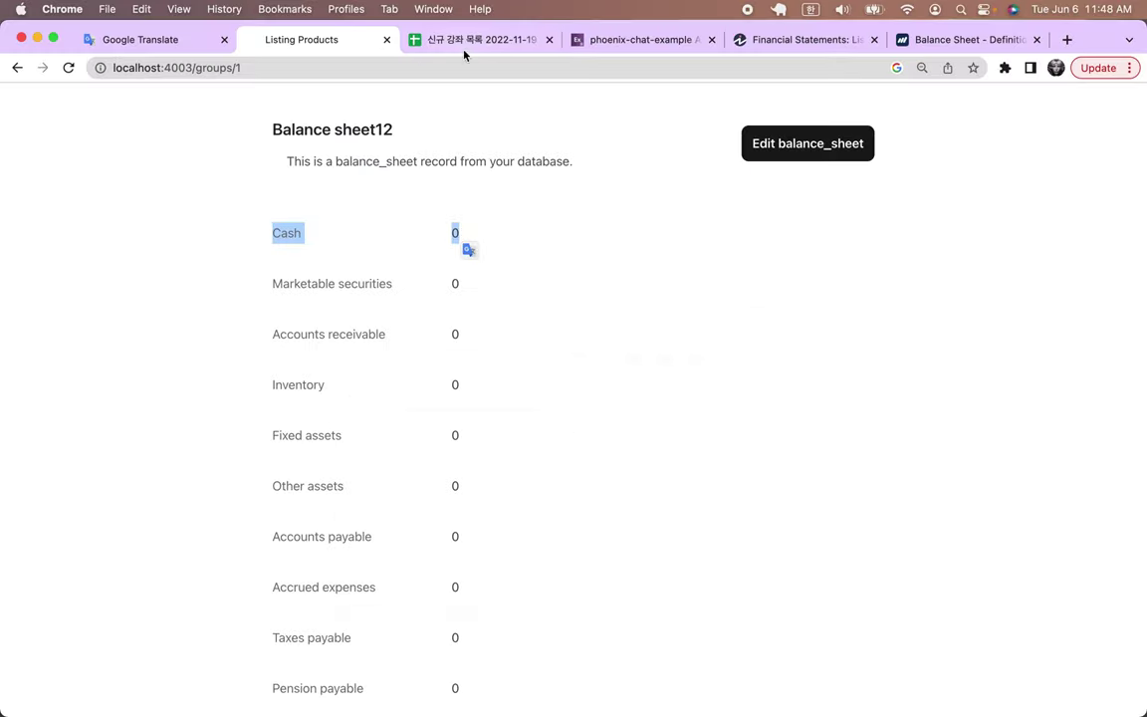
Step: Switch to the Google Sheets notes and enter "ABC Market + Bank의 모든 데이터는 반드시 참(True)" in cell B13
click(417, 44)
click(64, 571)
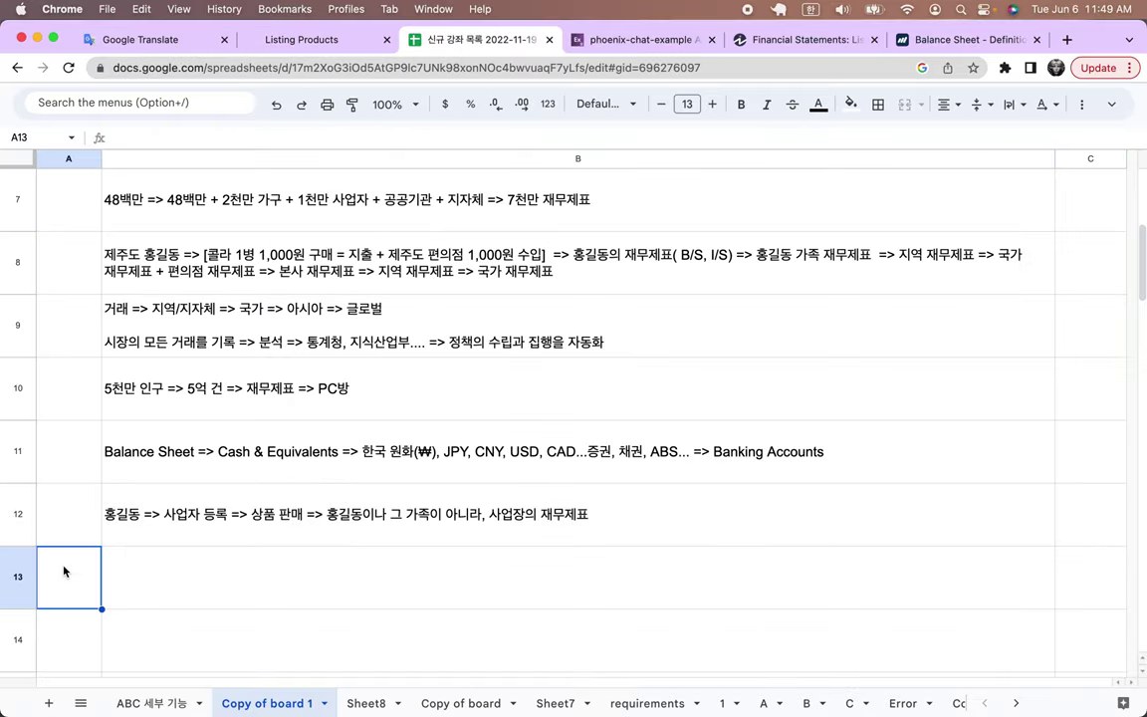
scroll(64, 571, down, 3)
click(154, 411)
double_click(241, 320)
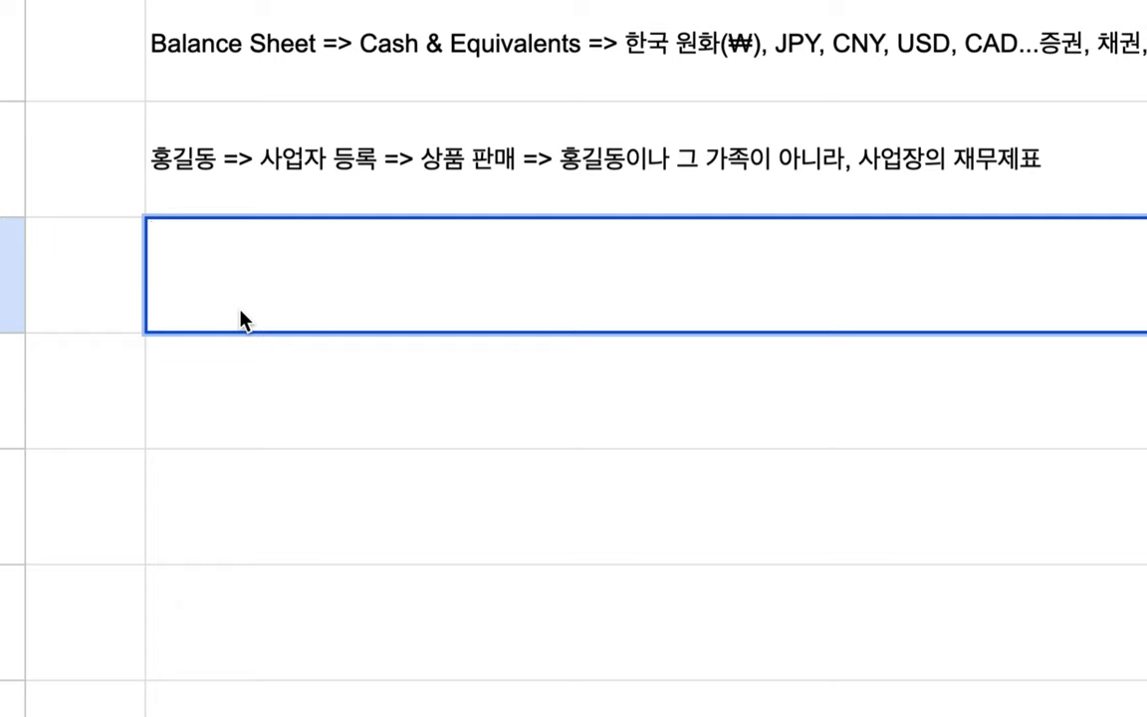
text(ABC Market)
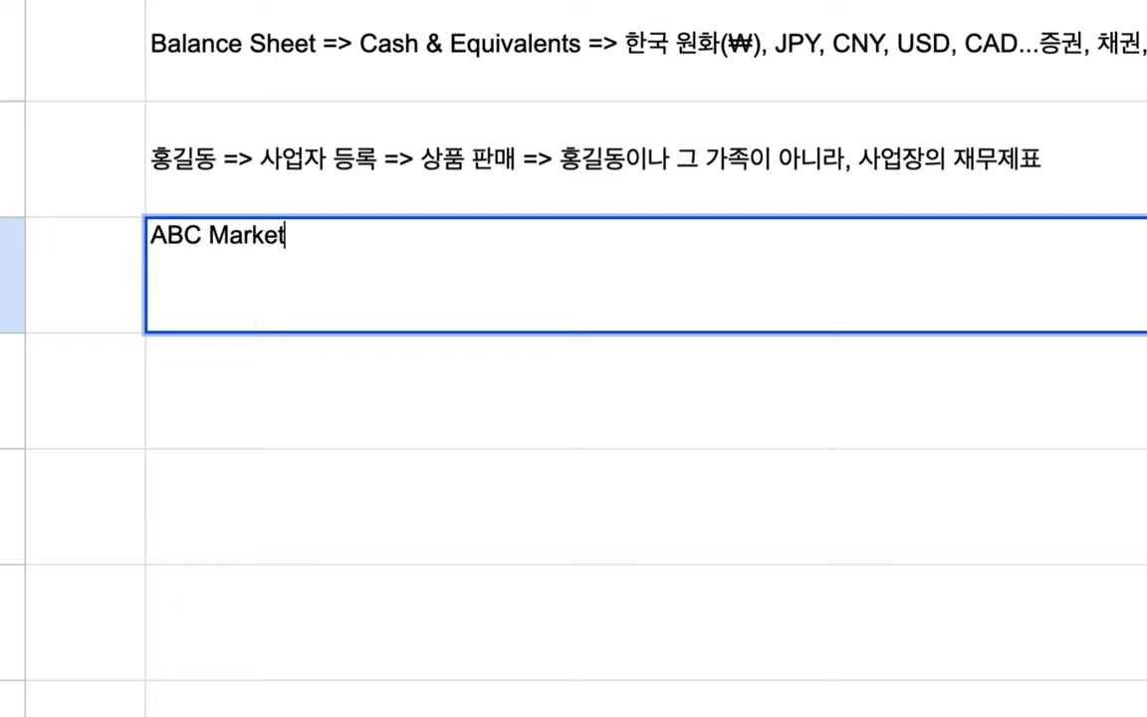
text( + Bank)
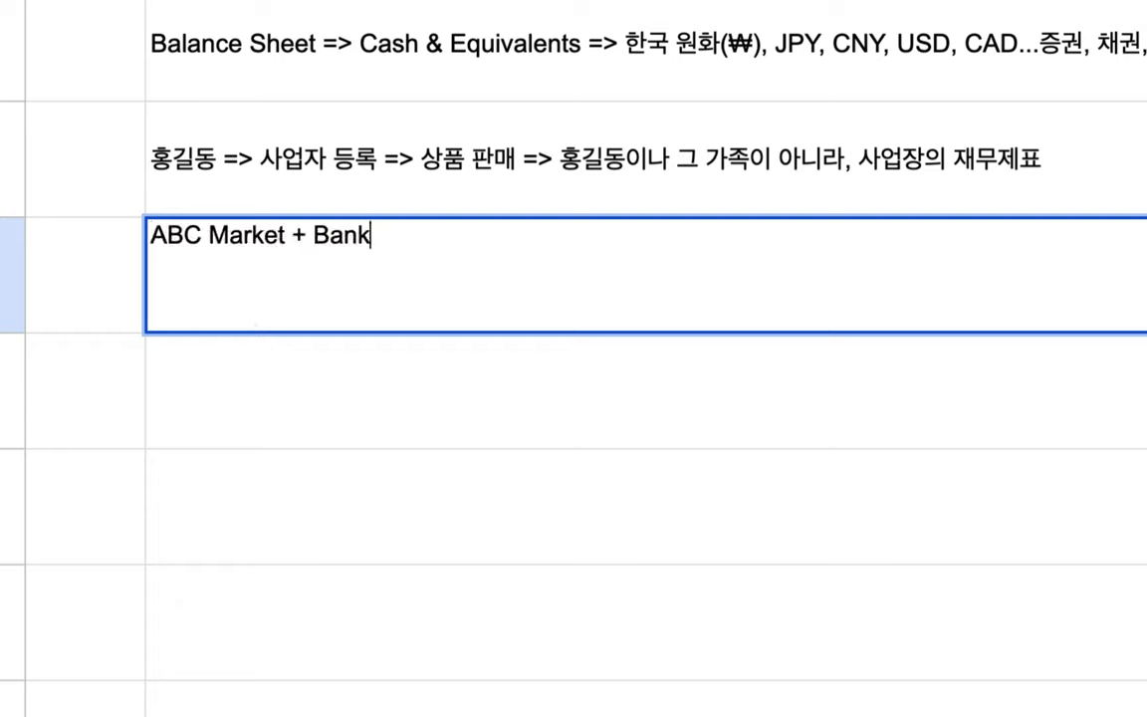
text(의 모든 데)
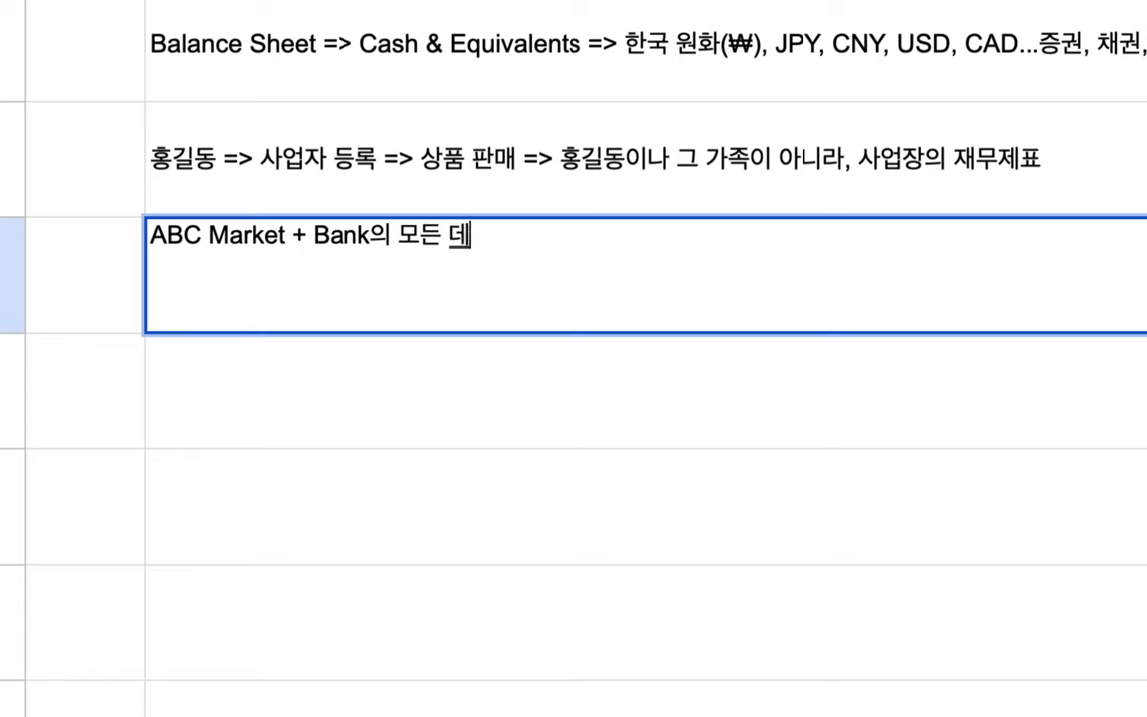
text(이터는 반드시 참)
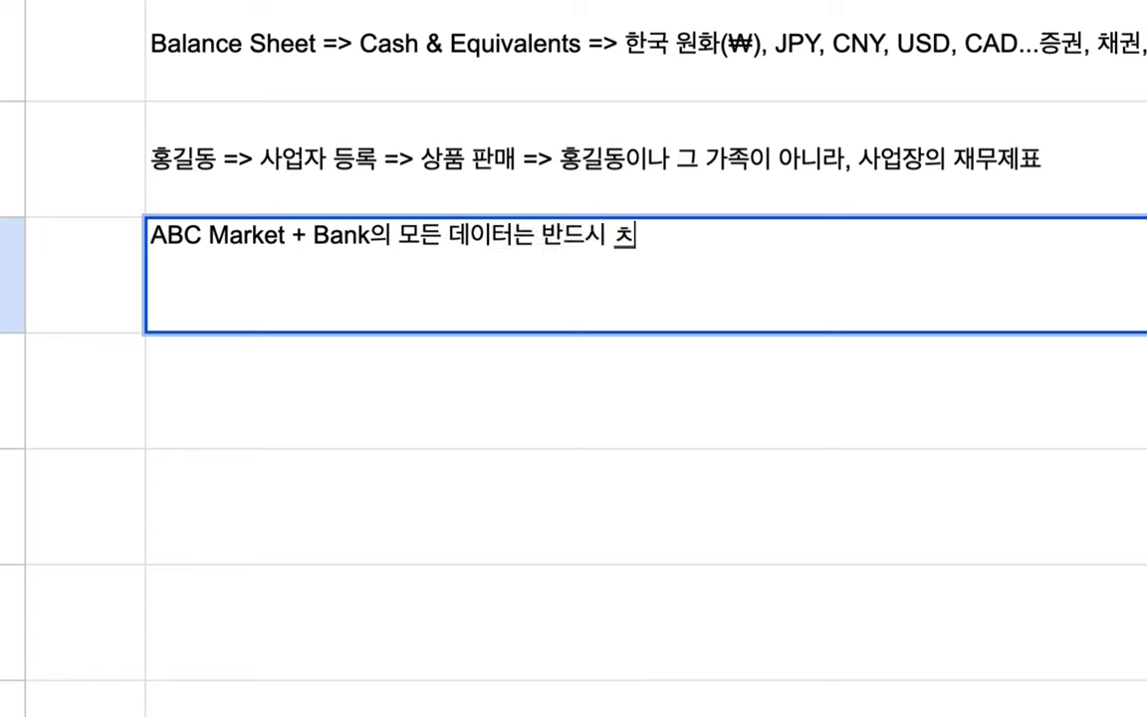
text(( ㅆ겨))
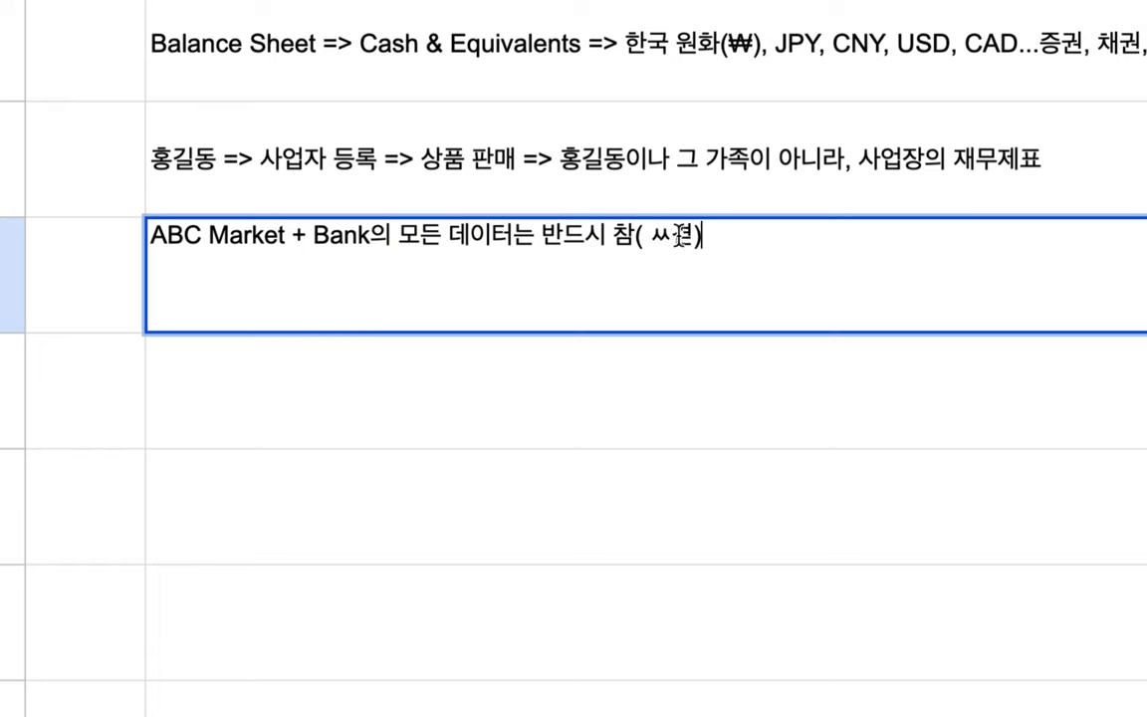
key(BackSpace)
key(BackSpace)
key(BackSpace)
text(True)
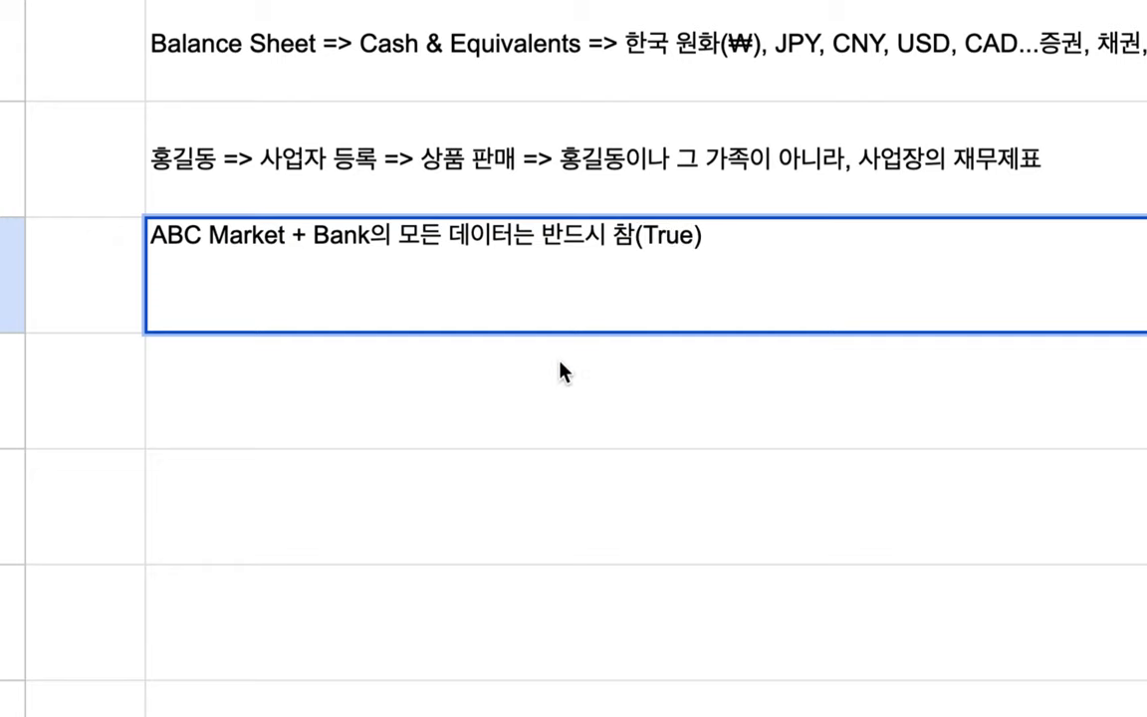
key(Return)
Step: Start the note in cell B14 with "8천만 재무제표 => 상호 연동 =>"
double_click(456, 394)
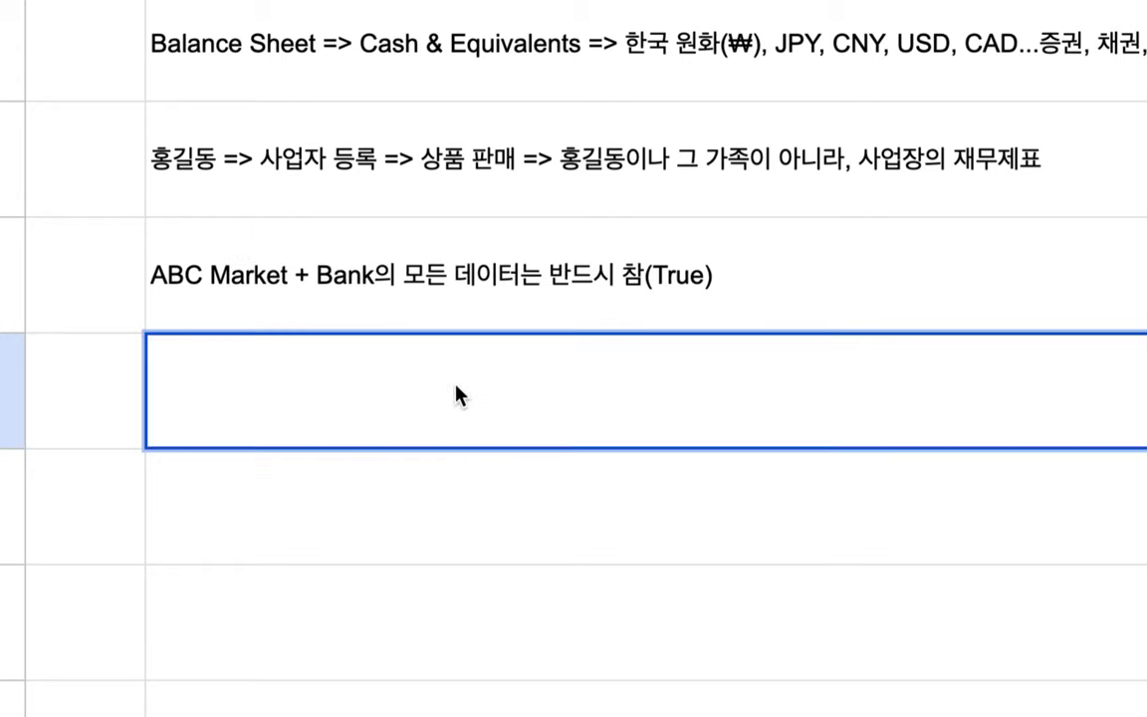
text(8cjs)
key(BackSpace)
key(BackSpace)
text(천만 )
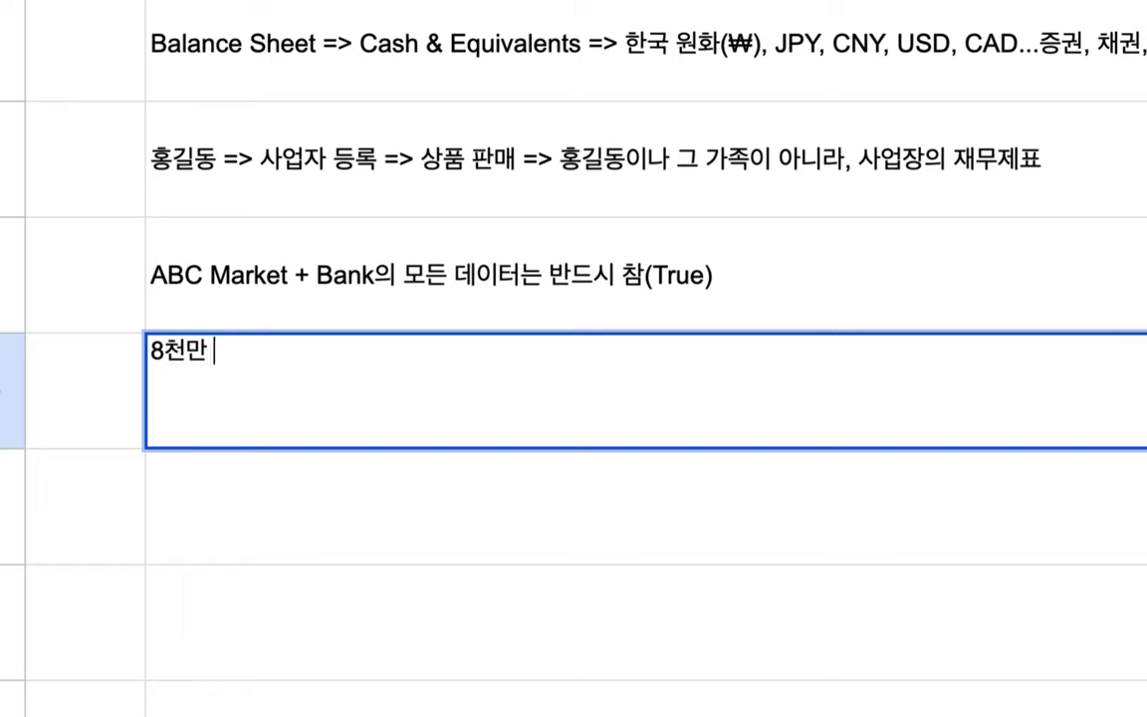
text(재무제표 =>)
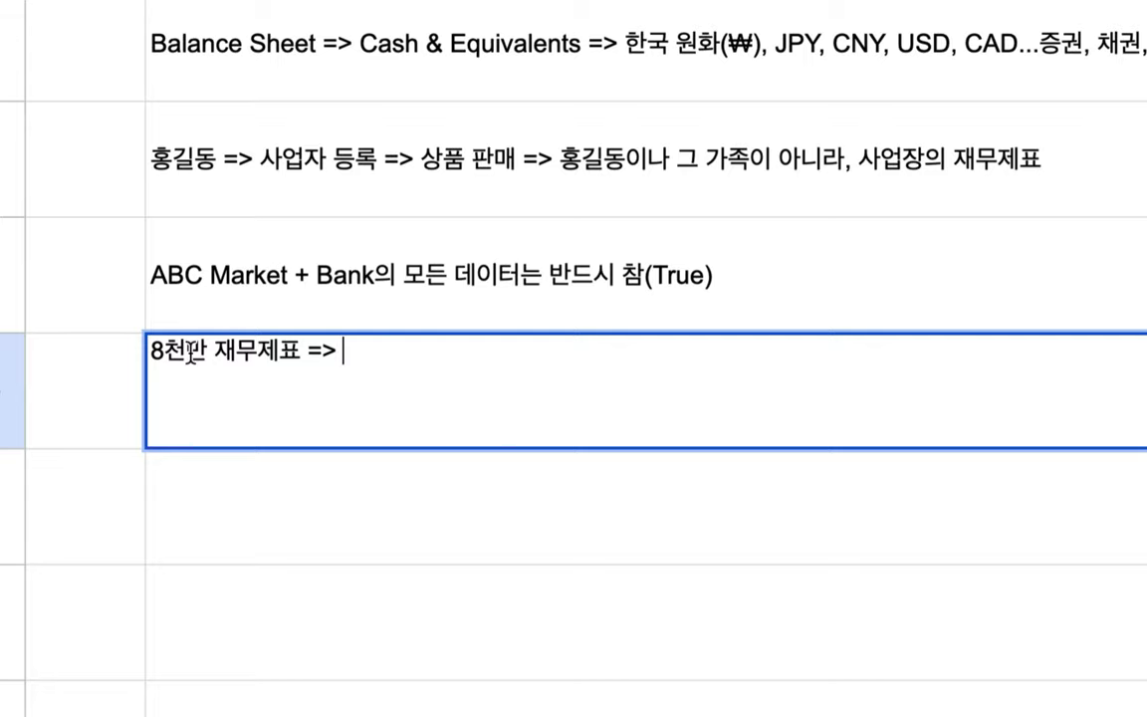
drag(149, 350, 331, 353)
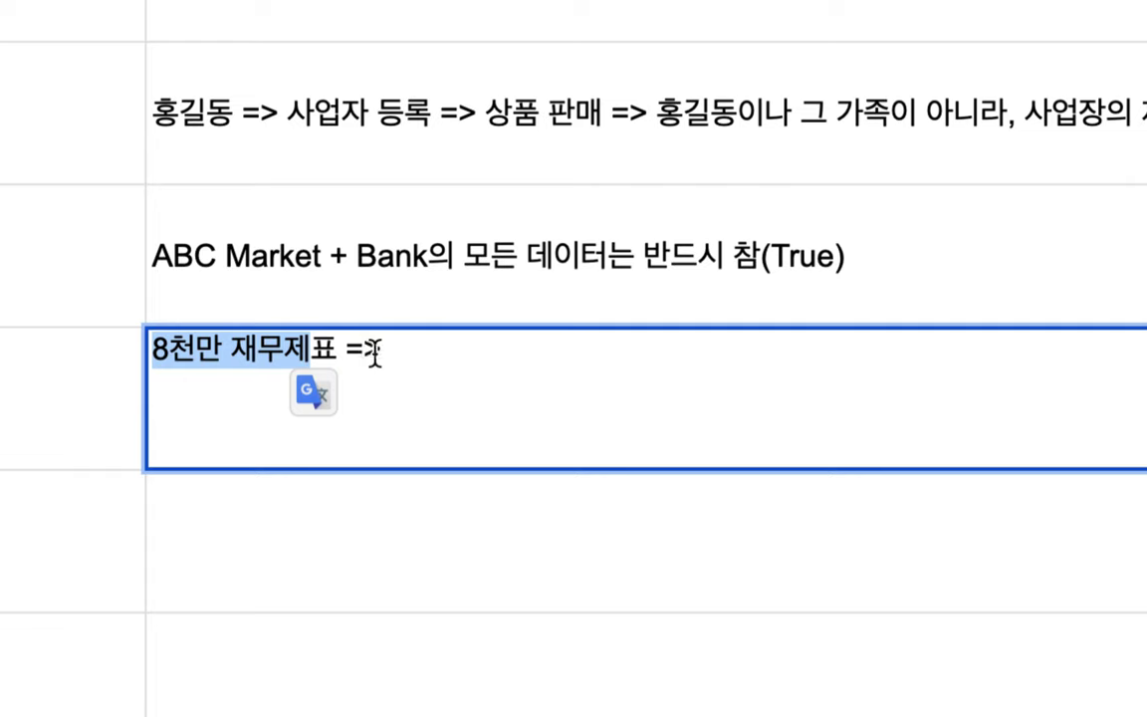
click(397, 351)
text(상호ㅓ)
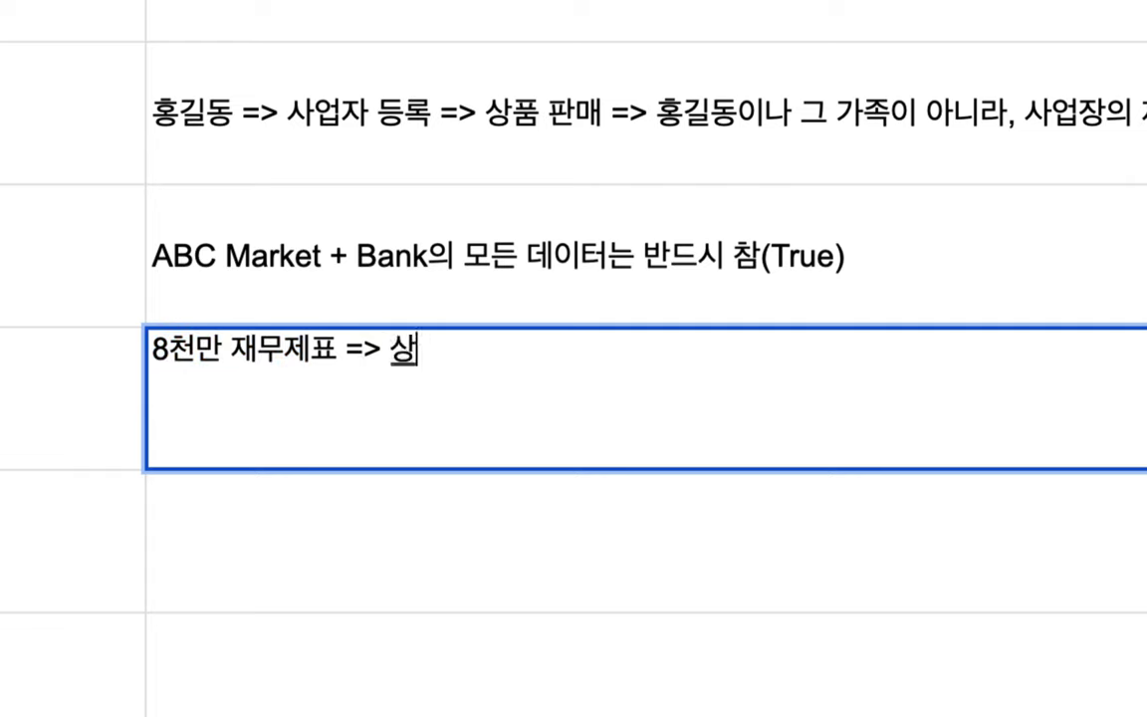
key(BackSpace)
key(BackSpace)
text(연동 => )
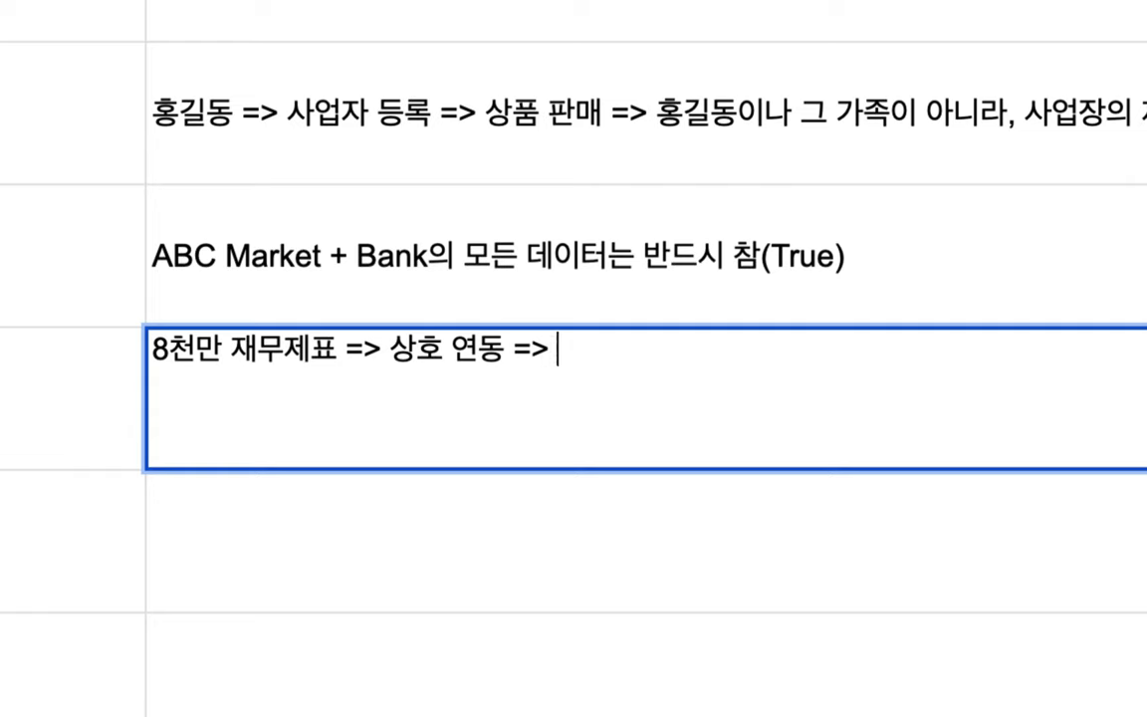
Step: Continue the B14 note with "Weaving => Openhasn 견우, 직녀" and commit the cell
text(Weaving)
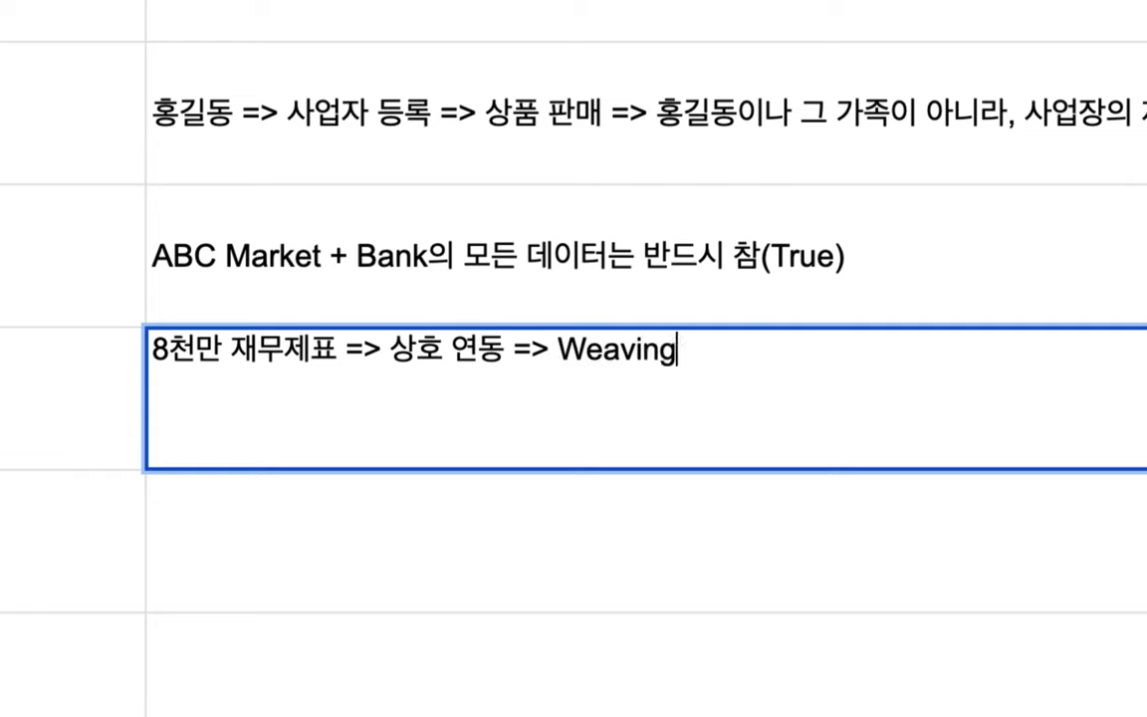
text( => Openahs)
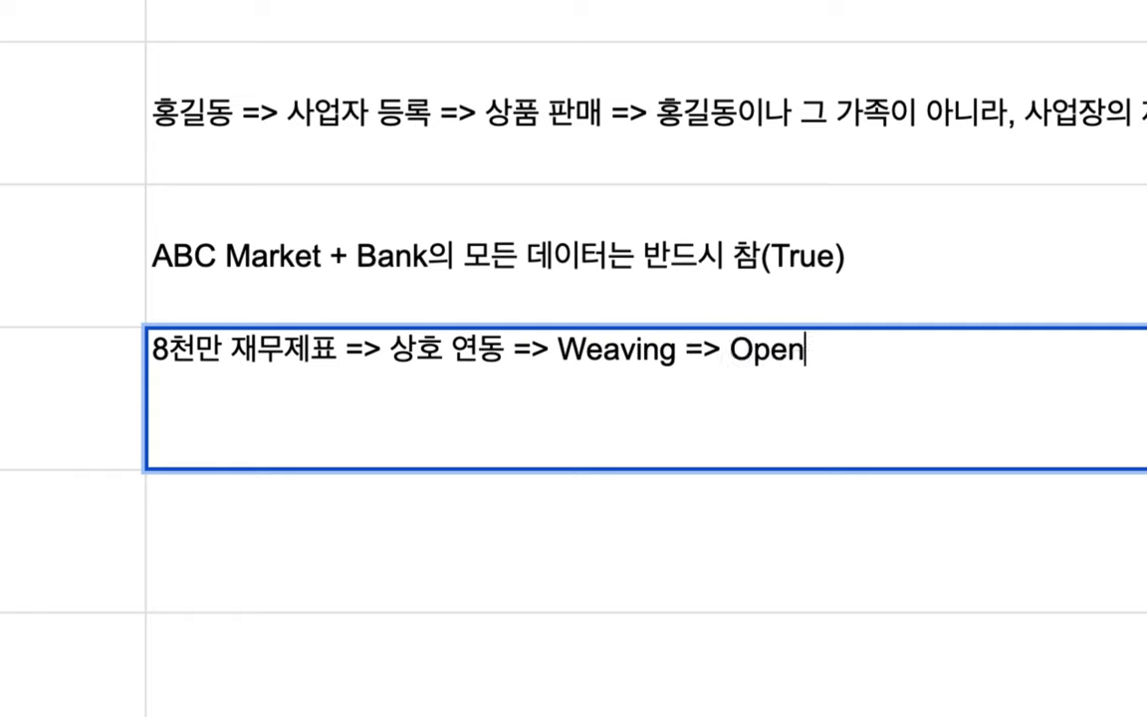
key(BackSpace)
key(BackSpace)
key(BackSpace)
text(hasn)
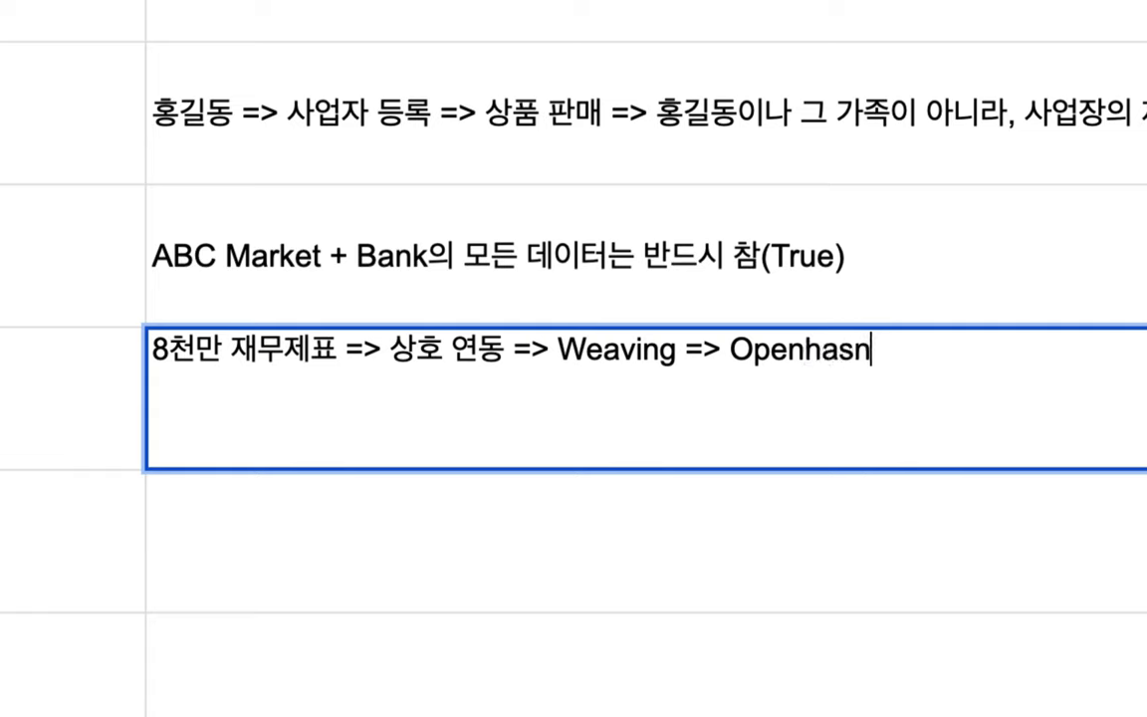
text( 견우, 직녀)
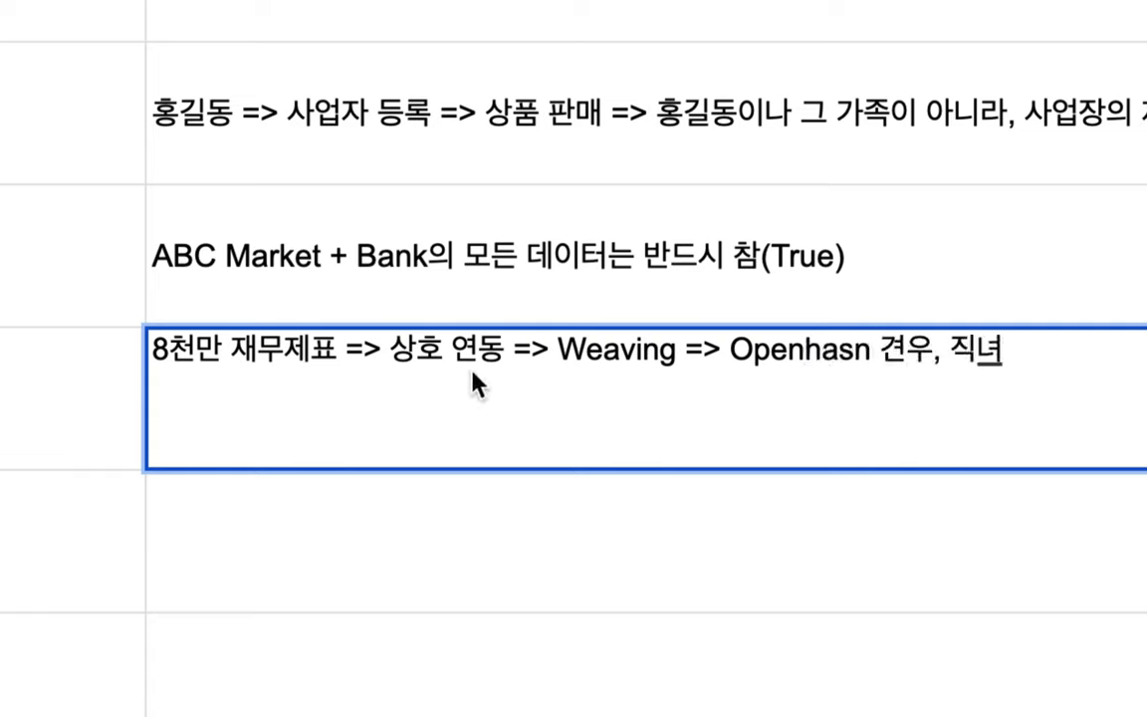
click(588, 254)
Step: Review the row 8 note on the 1,000원 cola purchase and the matching Jeju convenience store income
scroll(595, 251, up, 3)
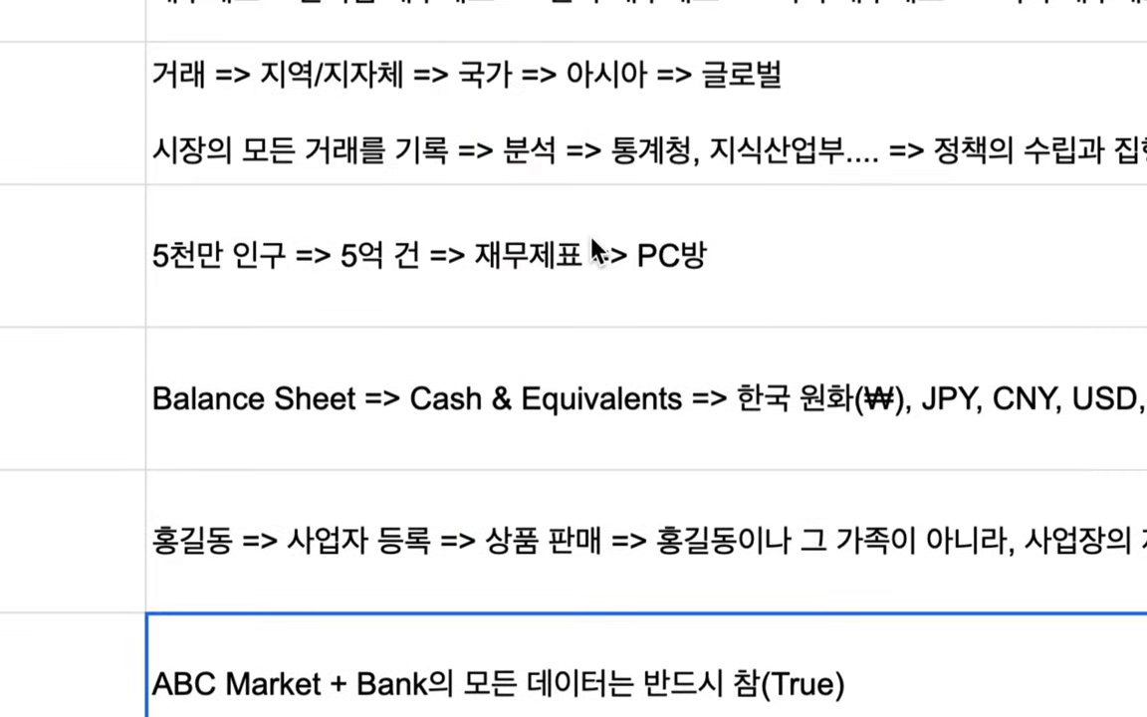
scroll(594, 251, up, 2)
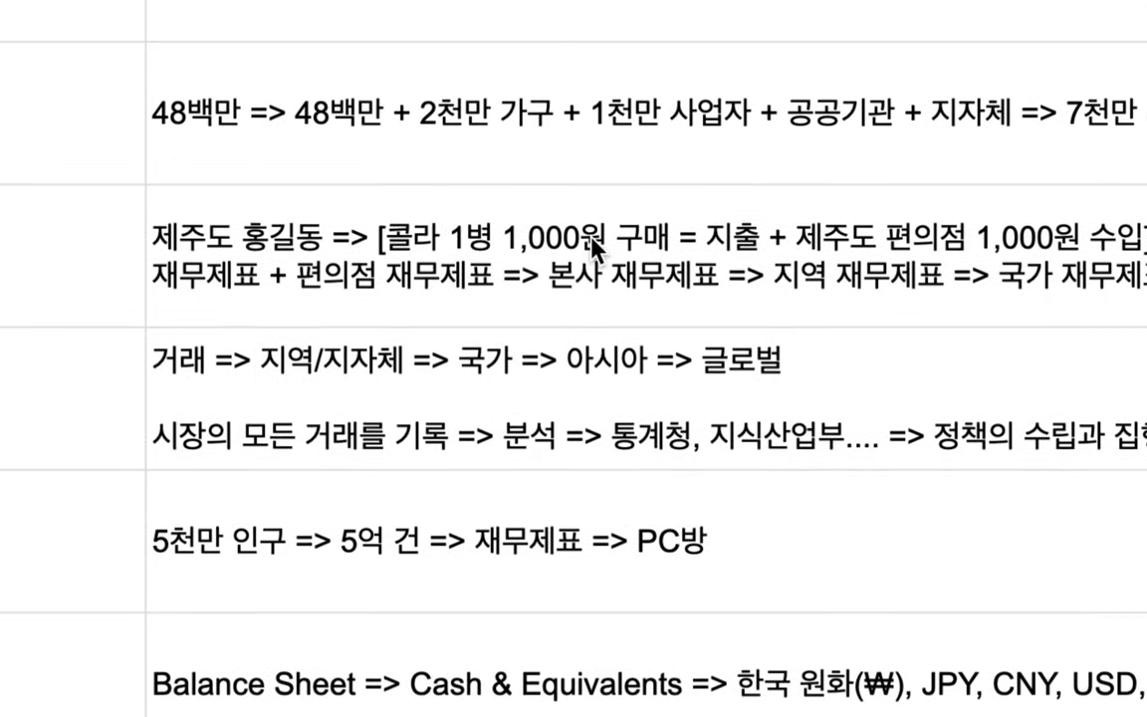
double_click(431, 209)
drag(408, 208, 383, 207)
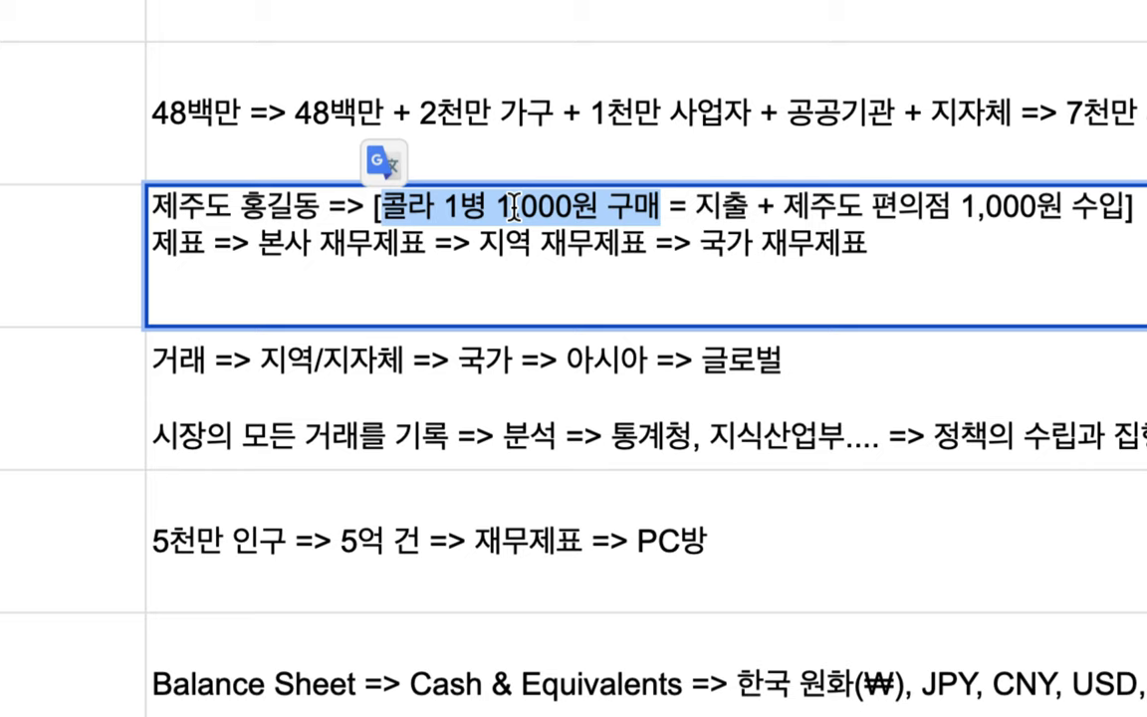
drag(812, 206, 1036, 208)
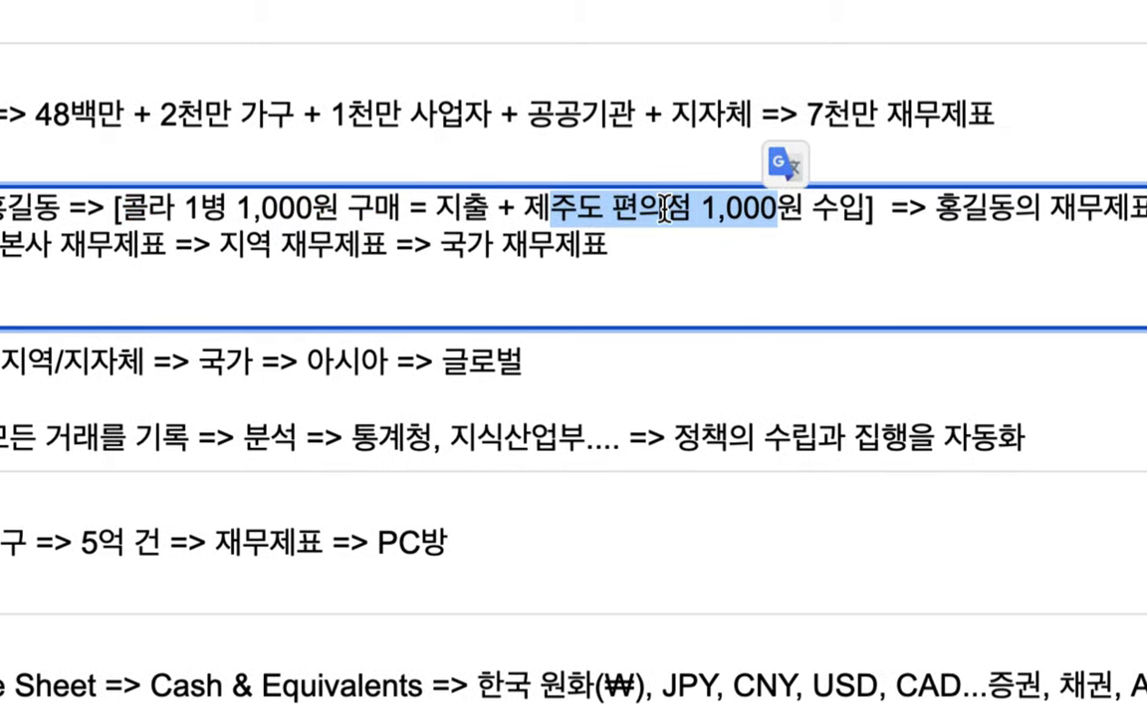
click(1132, 221)
drag(880, 217, 124, 211)
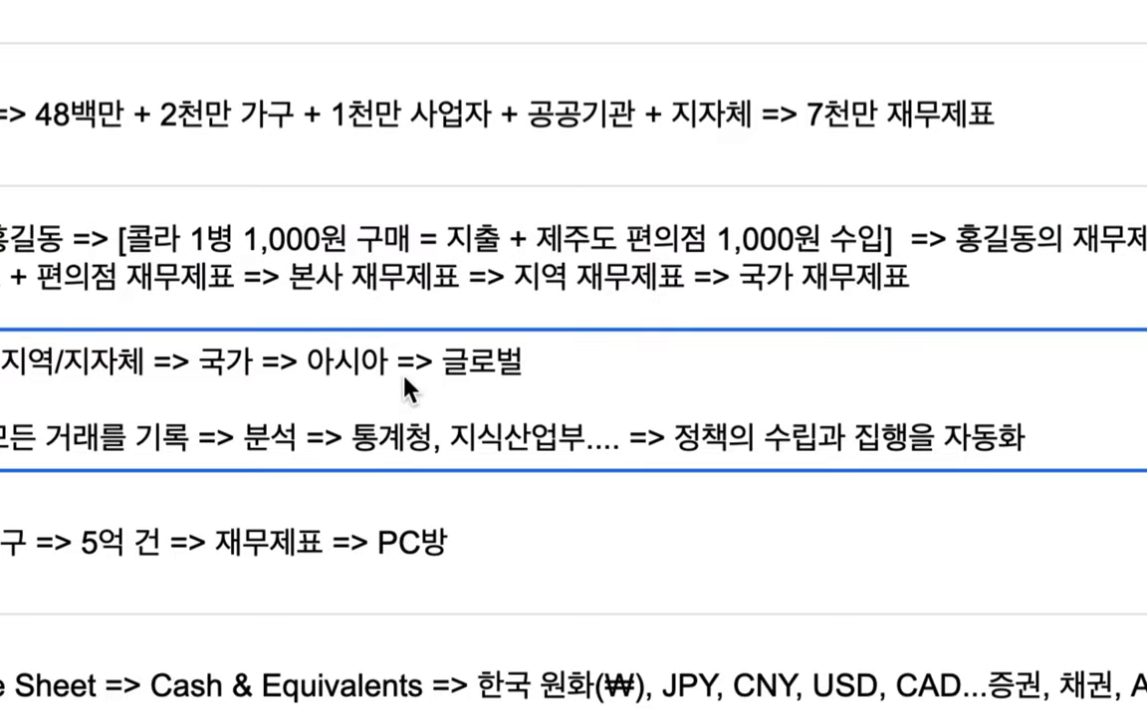
Step: Extend the B14 note after "Openhasn 견우, 직녀" with "=> 직조"
scroll(404, 385, down, 5)
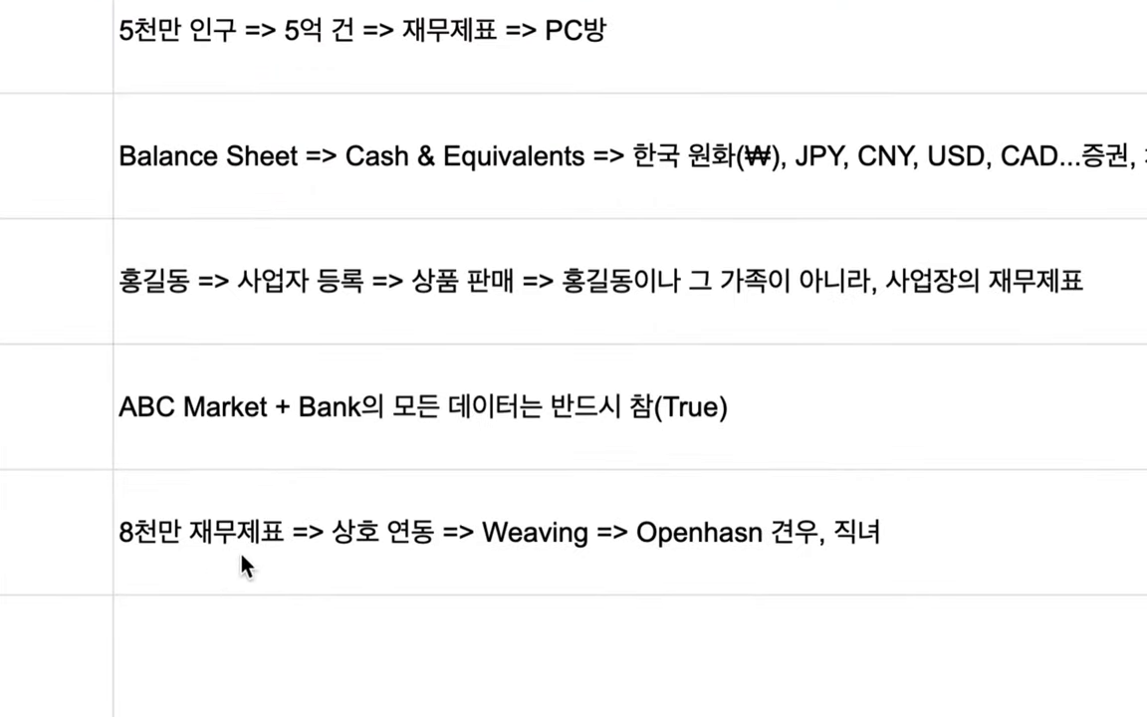
double_click(242, 556)
click(284, 488)
drag(284, 488, 534, 519)
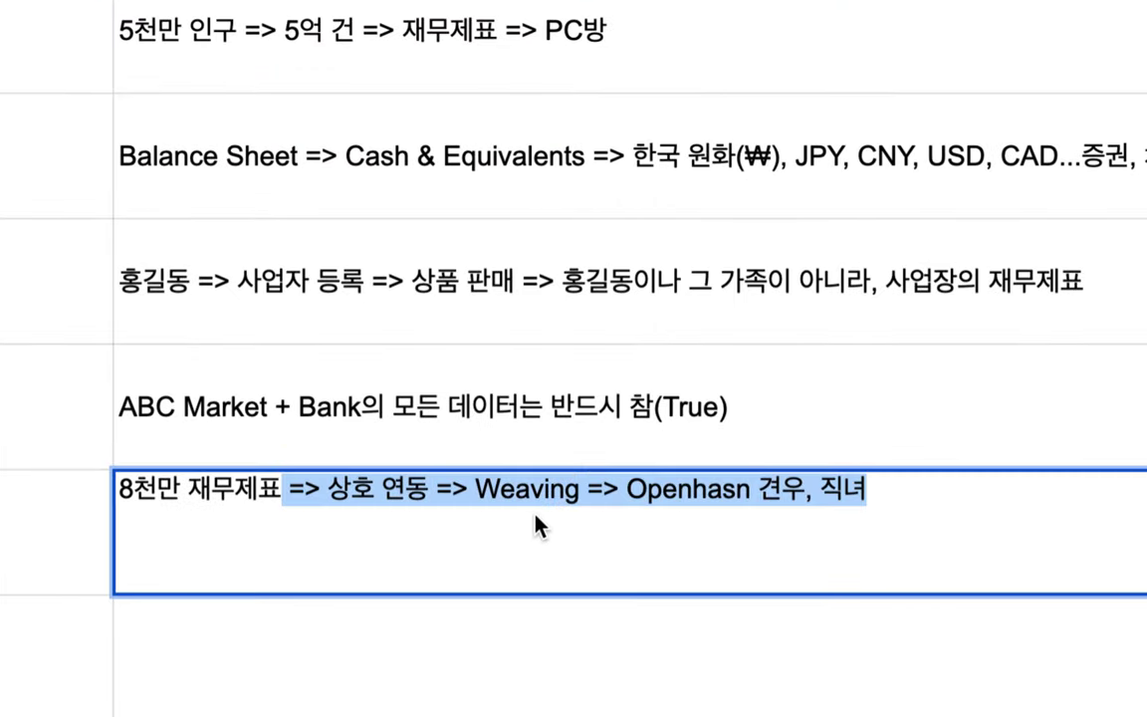
click(886, 494)
text(=>)
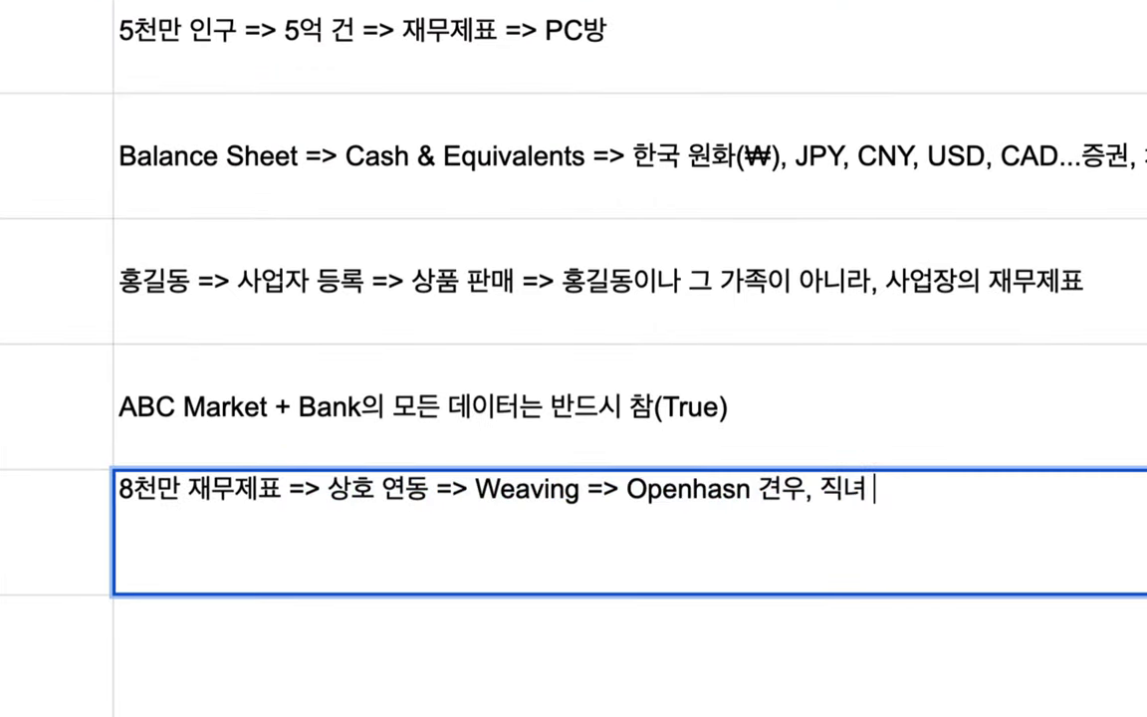
text( 직조)
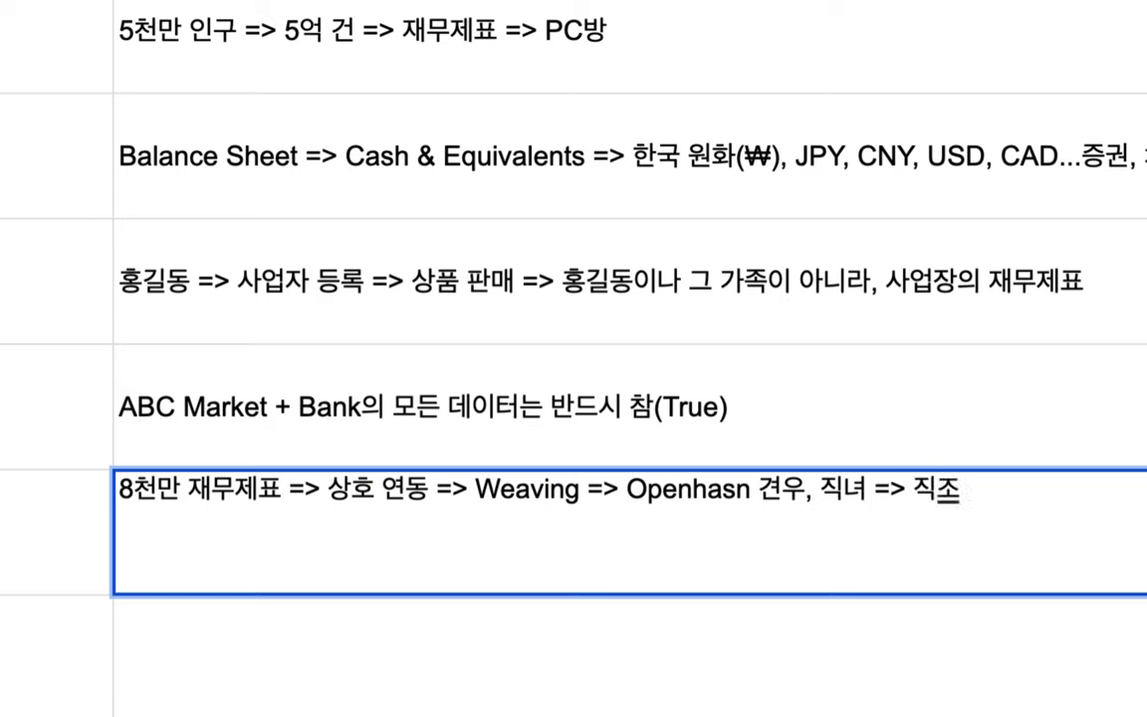
Step: Continue the B14 note after "직조" with "=> 모든 데이터가 상호 연동 =>"
text( => )
text(모든 데이터)
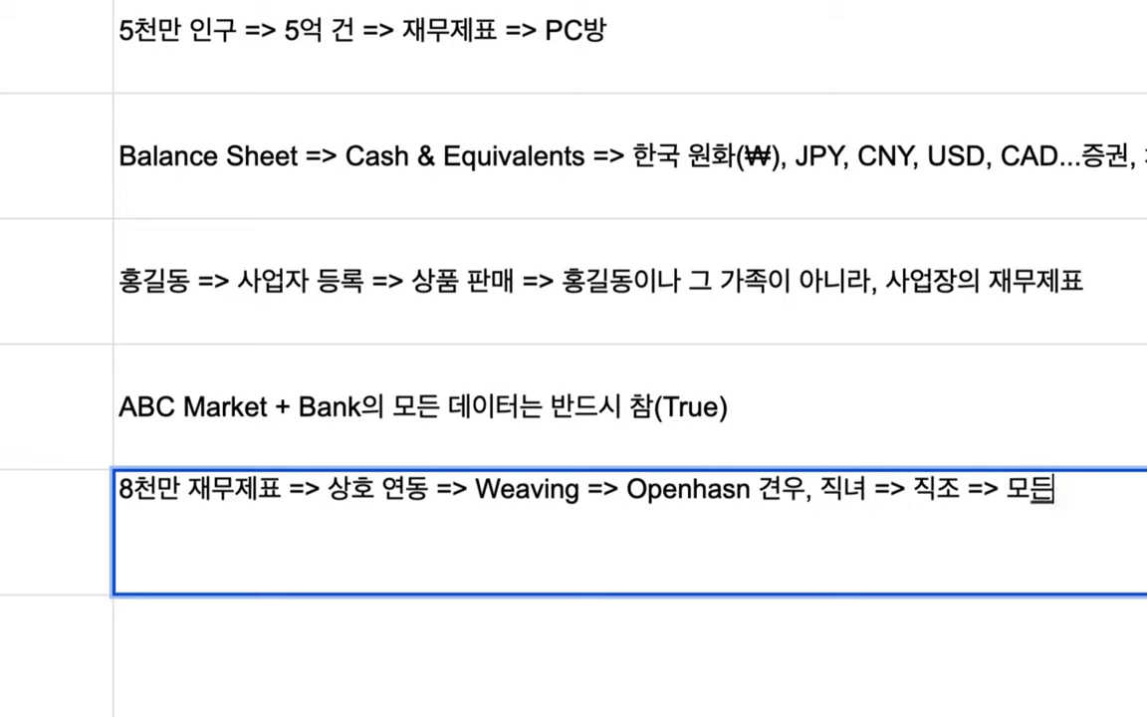
text(가 상호)
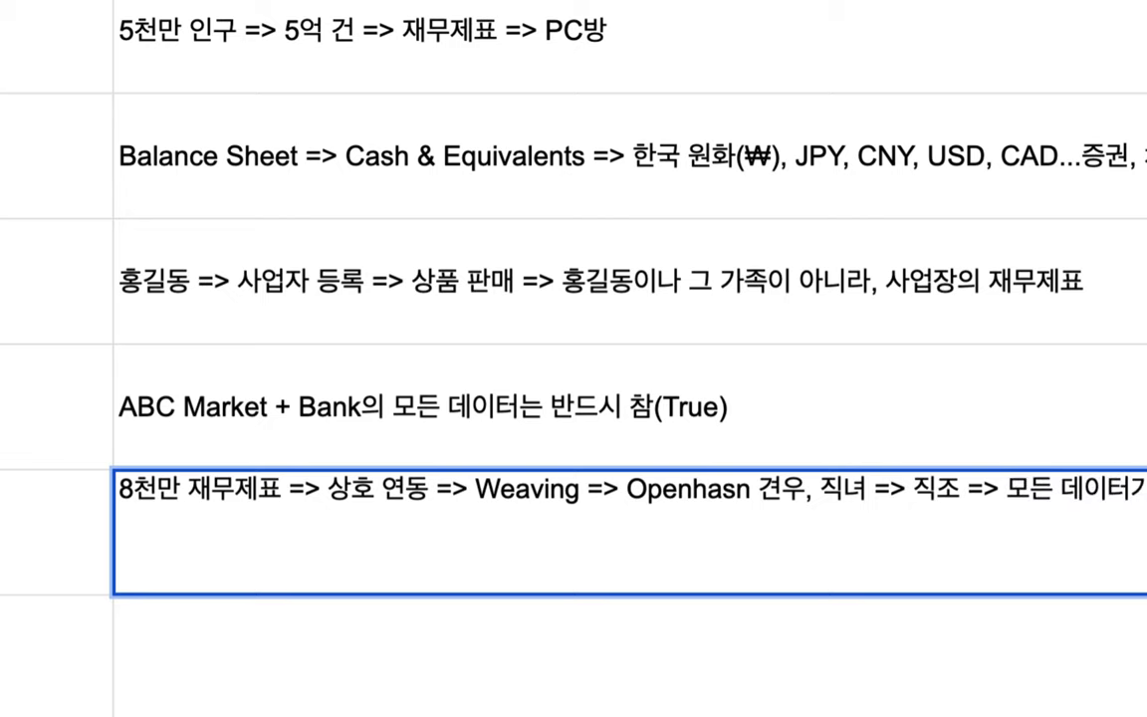
text( 연동=)
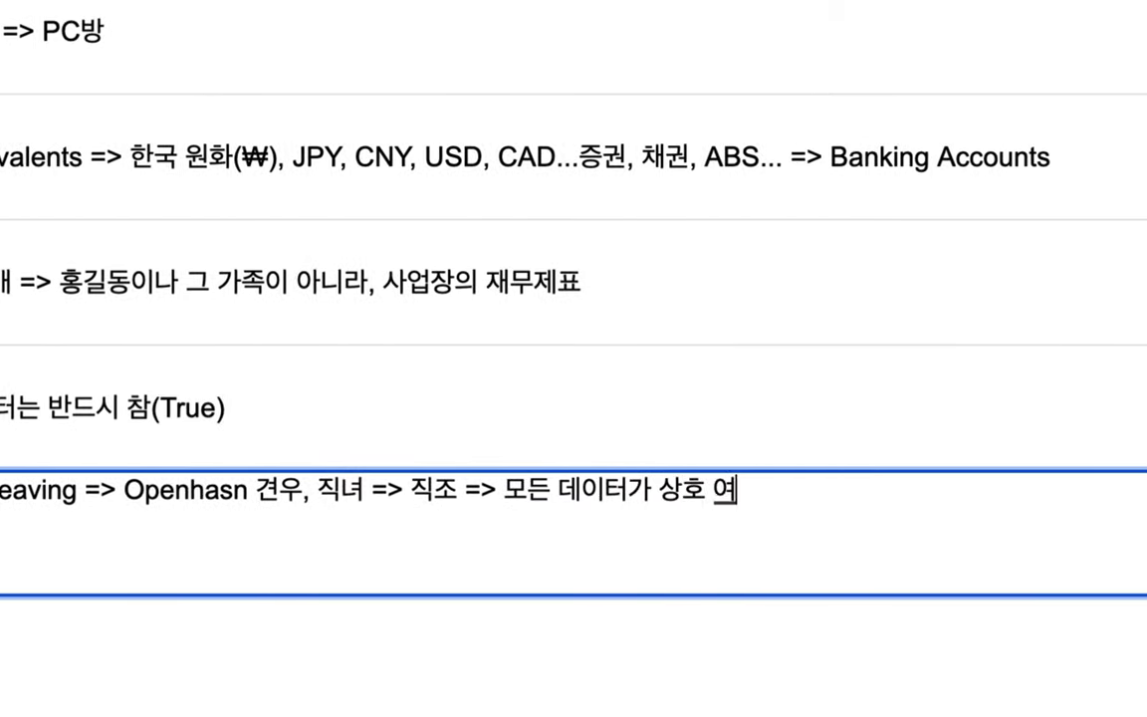
key(BackSpace)
text(=>)
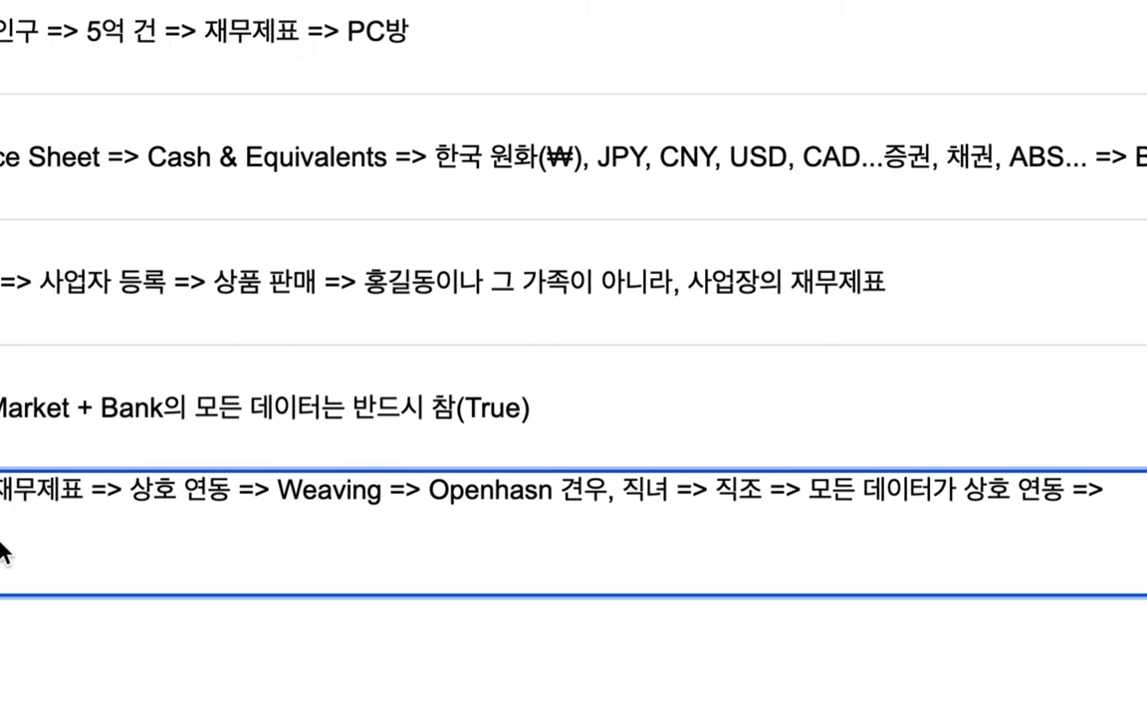
drag(378, 490, 203, 486)
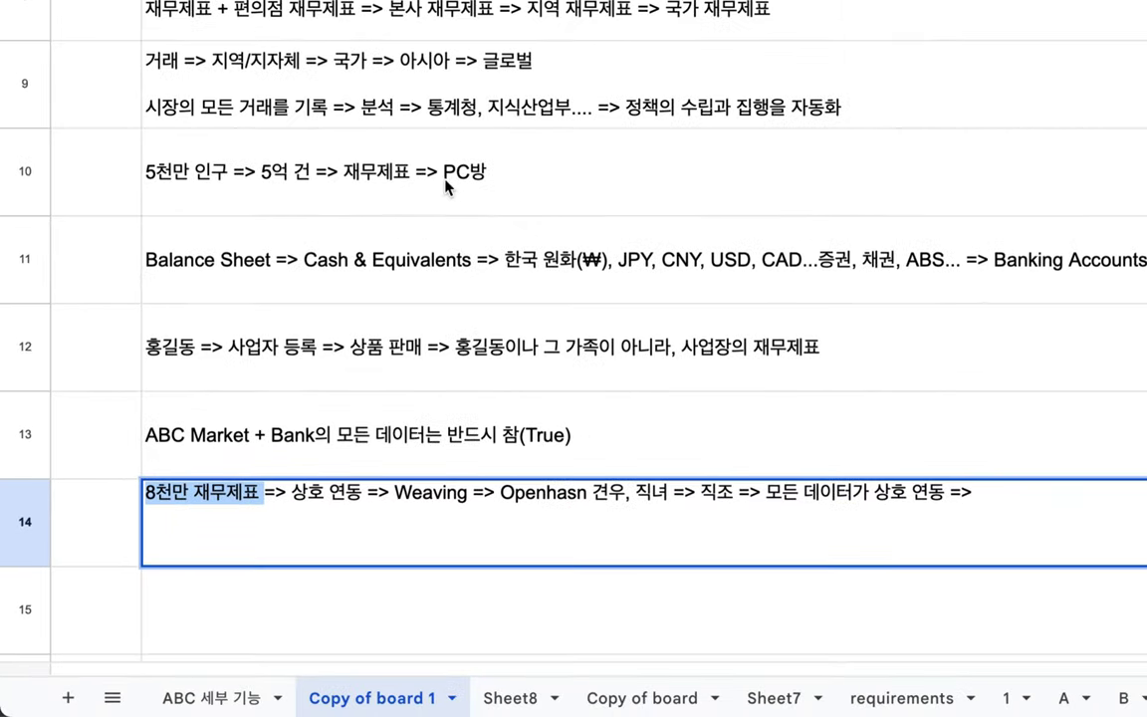
double_click(403, 177)
double_click(372, 142)
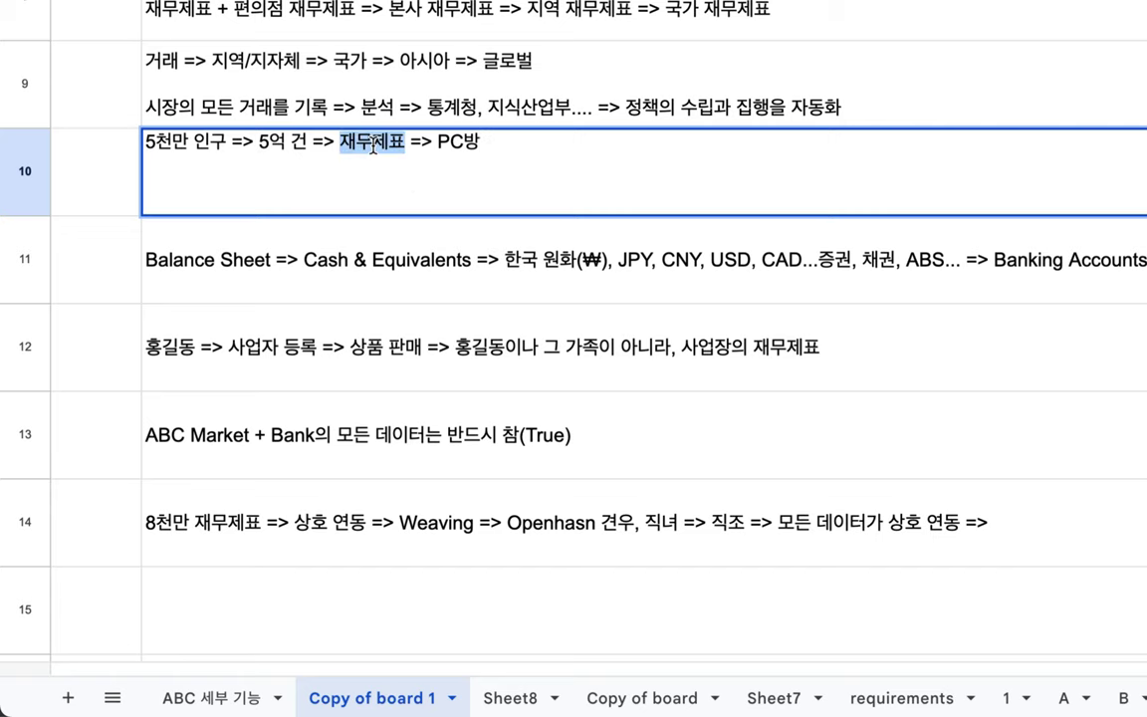
Step: Insert "(1) 국가" before "정책의 수립과 집행을 자동화" in the B9 note
double_click(687, 105)
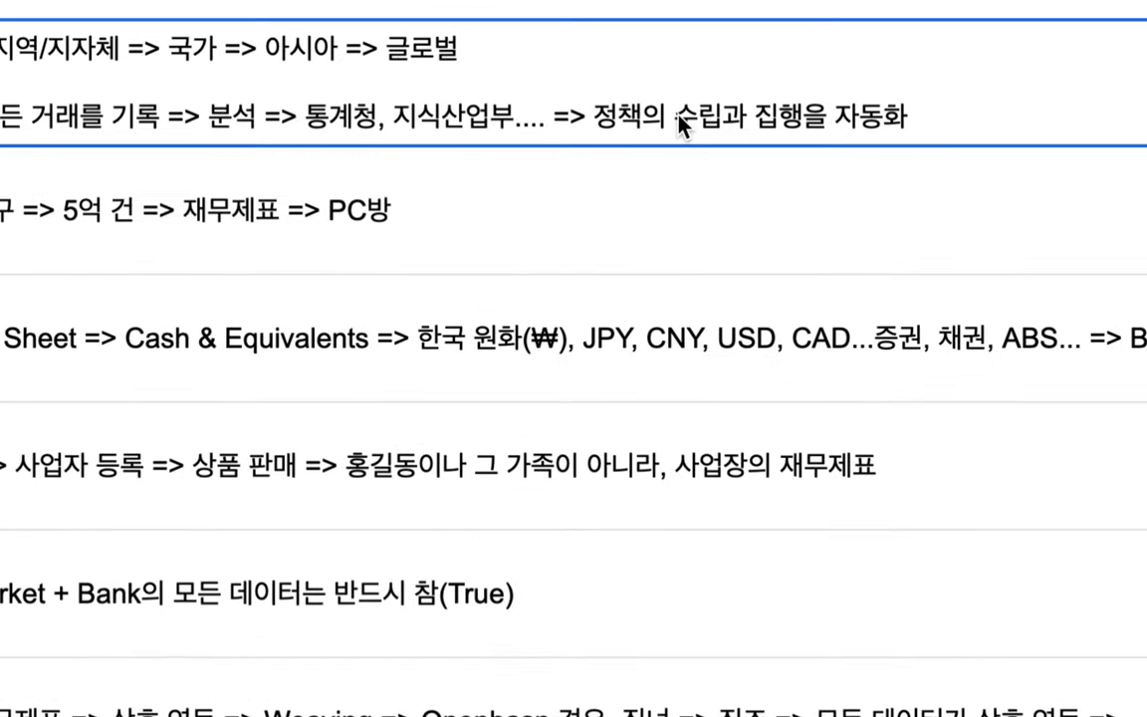
click(608, 99)
text((1))
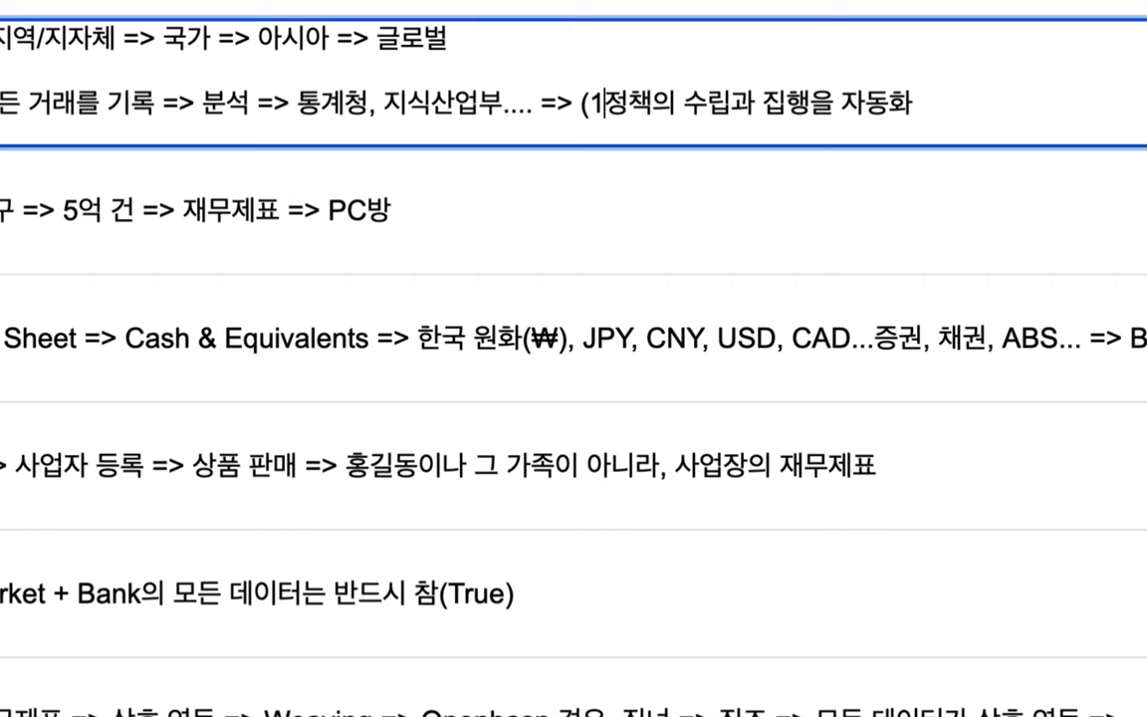
text( 국가)
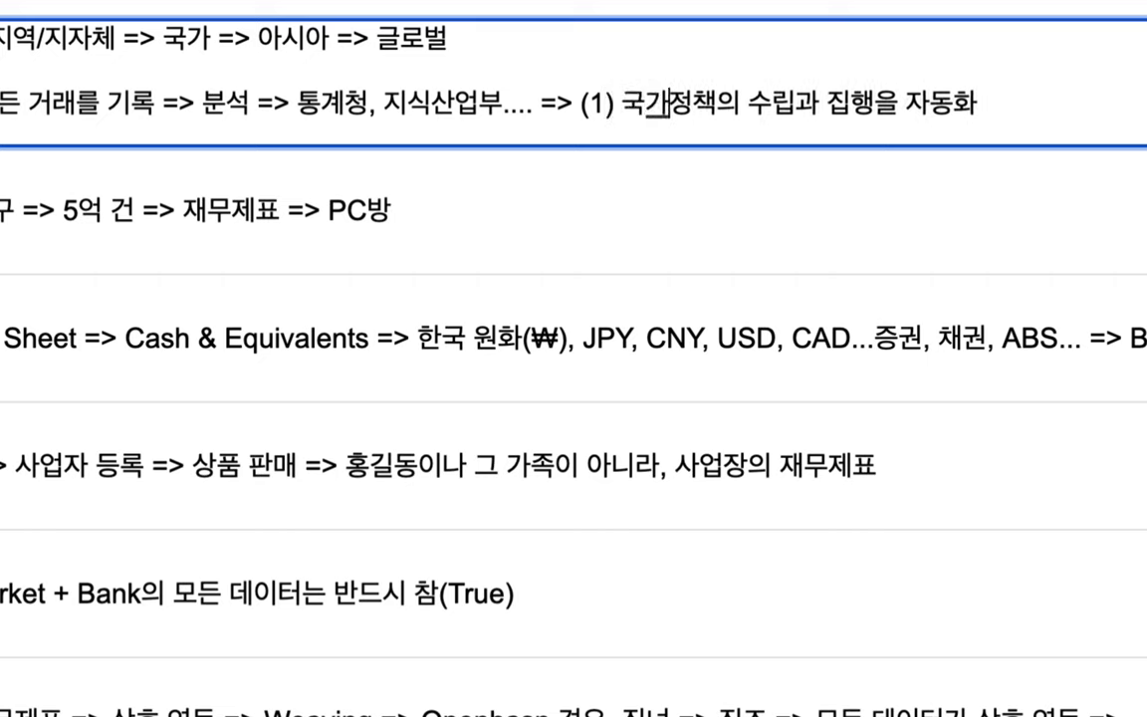
Step: Add ", (2) 모든 데이터를 상호 연동" at the end of the B9 note
click(996, 116)
text(, (2))
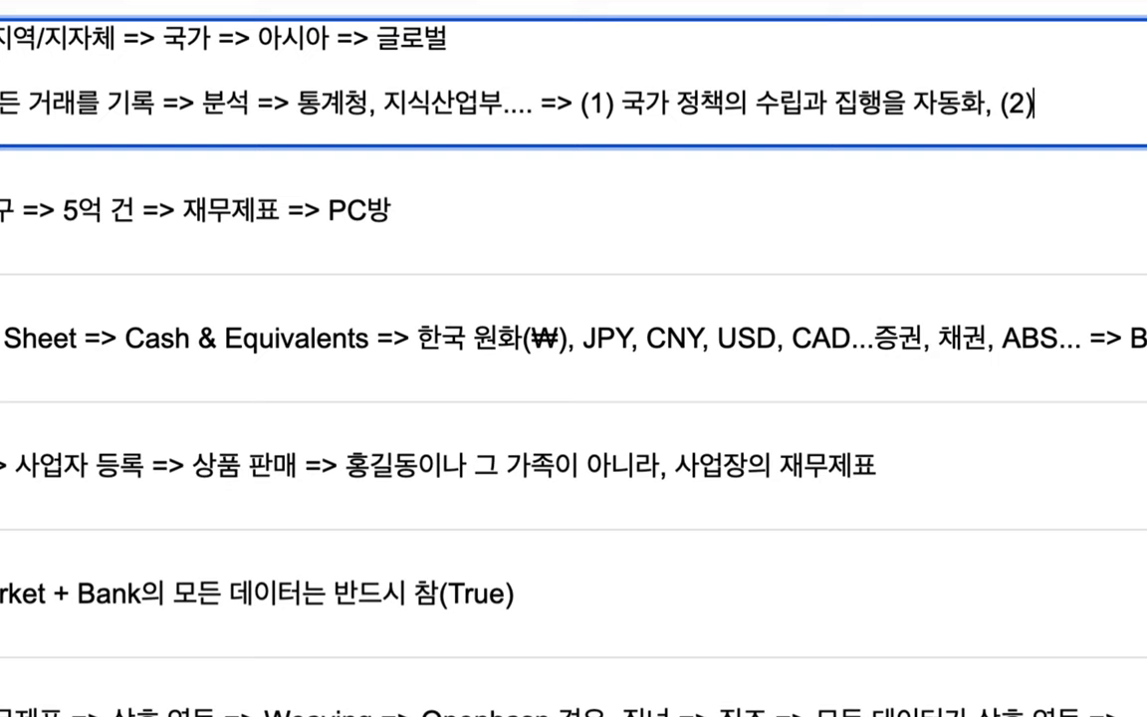
text( 모든 데이터를 생)
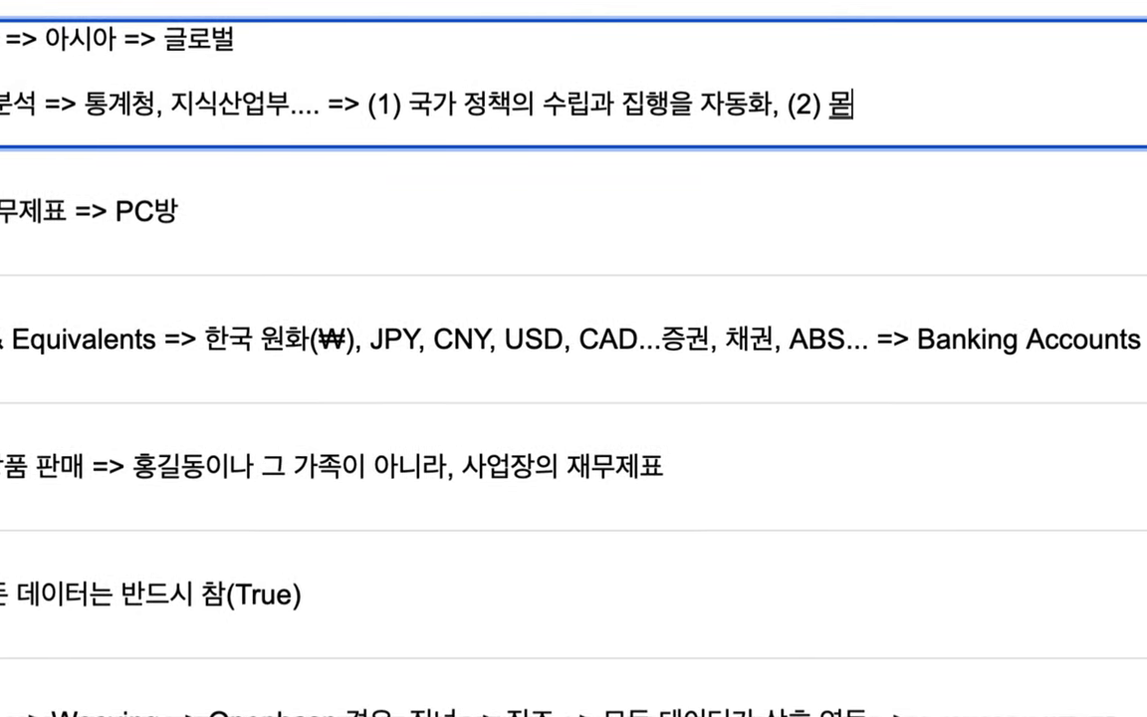
text(호 연동)
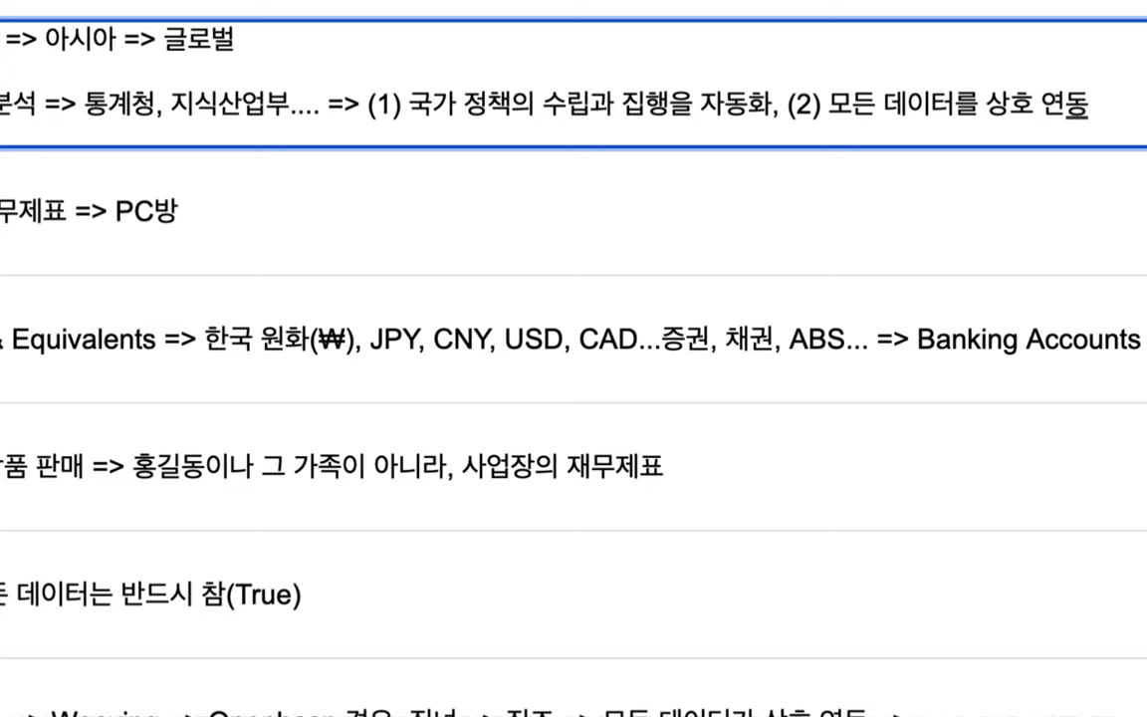
Step: Finish the B9 note with "=> 위변조, 삭제, 수정(X)" and commit the cell
text(=>)
text( 위변조, 색)
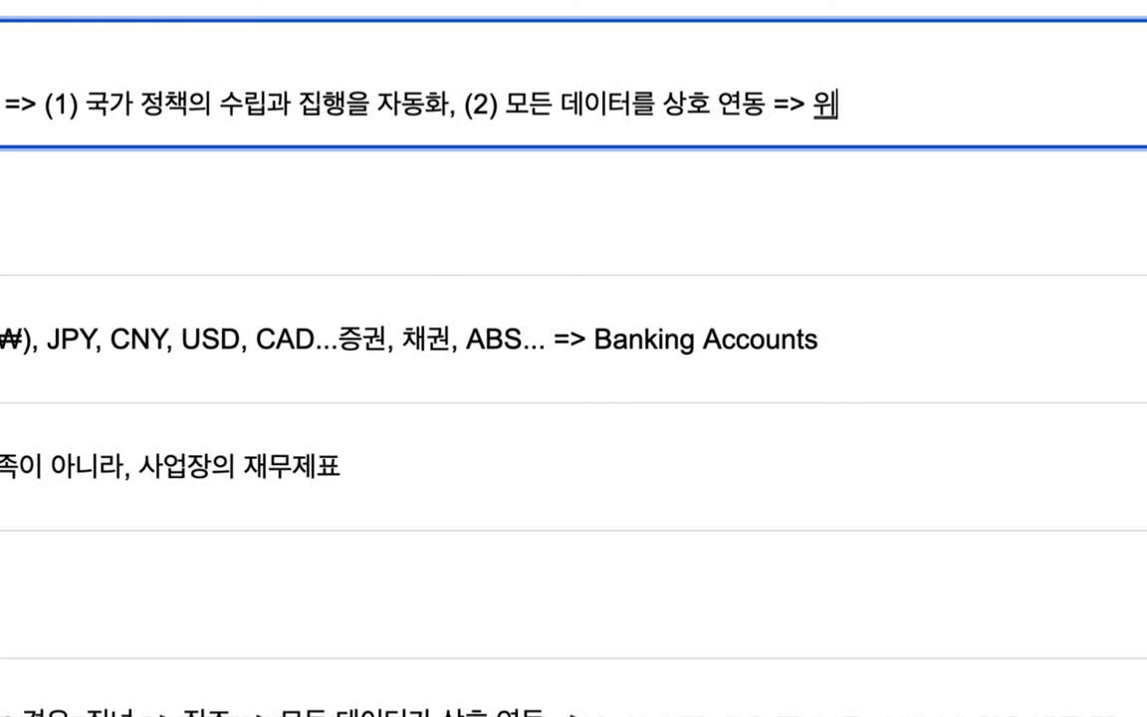
text(제, 수정()
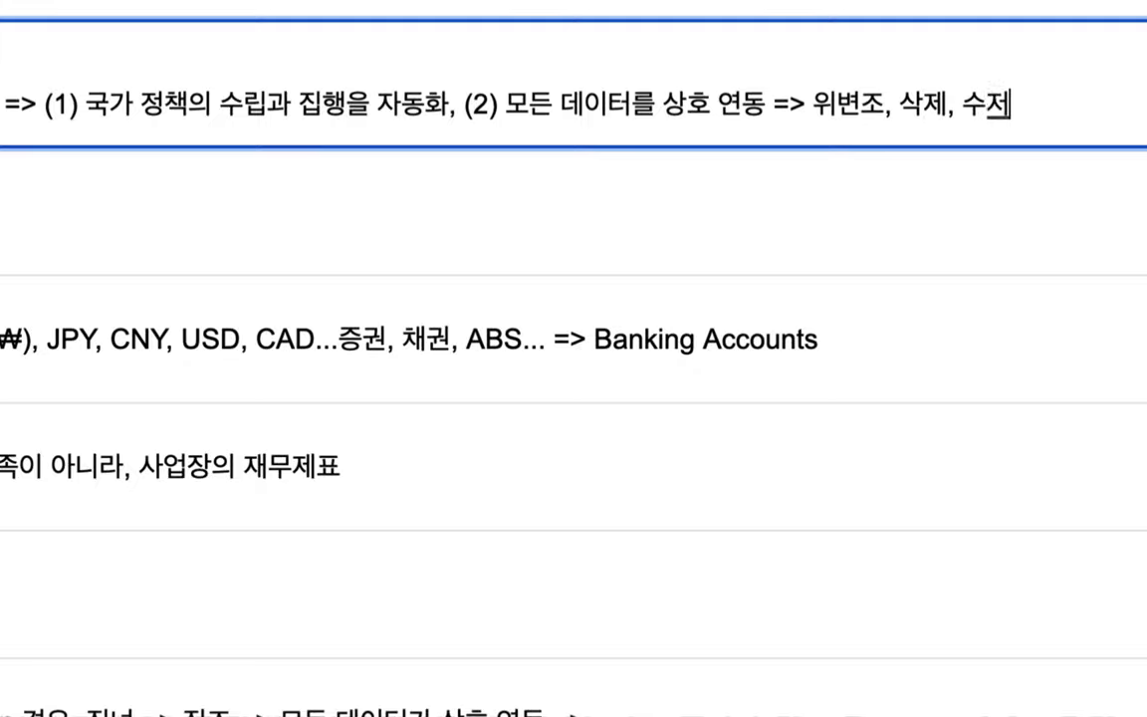
text(X))
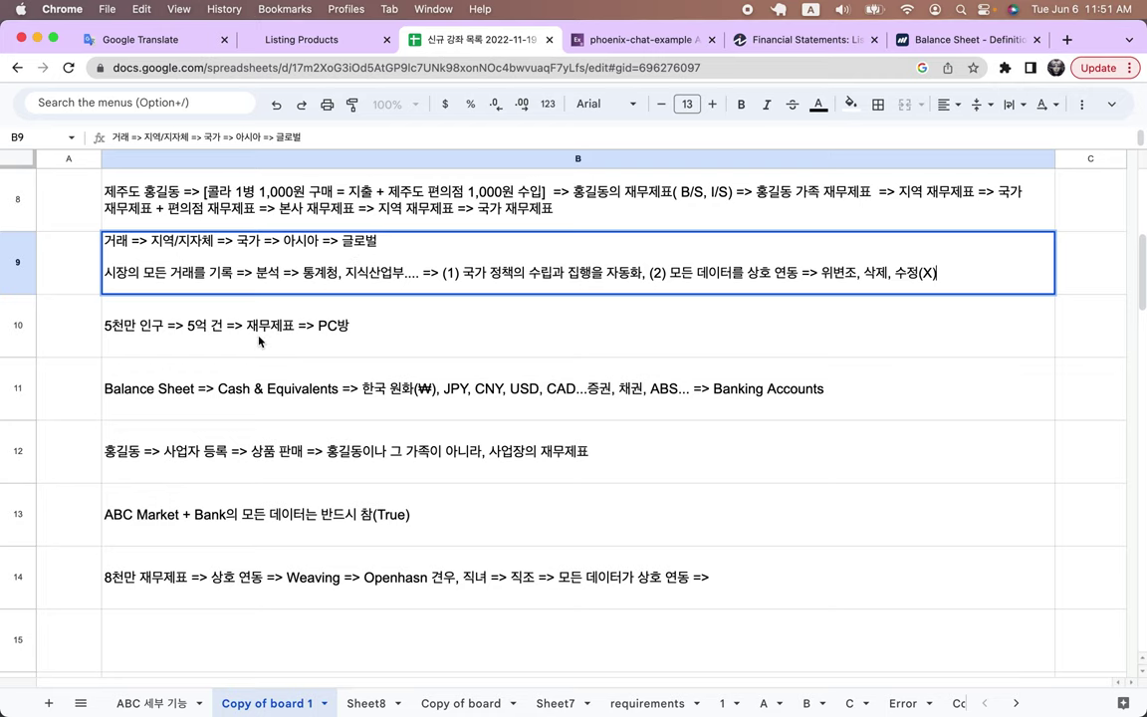
key(Return)
Step: Return from the Balance sheet page of the local web app to the 국수만찬 group and open a new product form
click(338, 45)
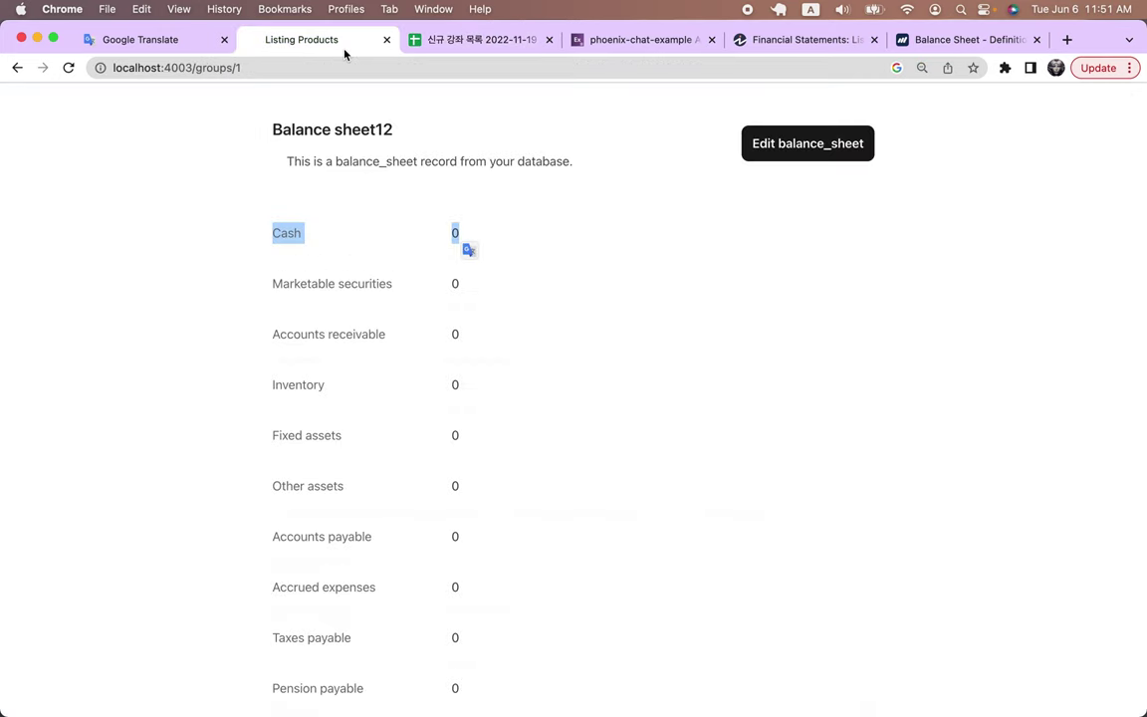
scroll(665, 256, up, 5)
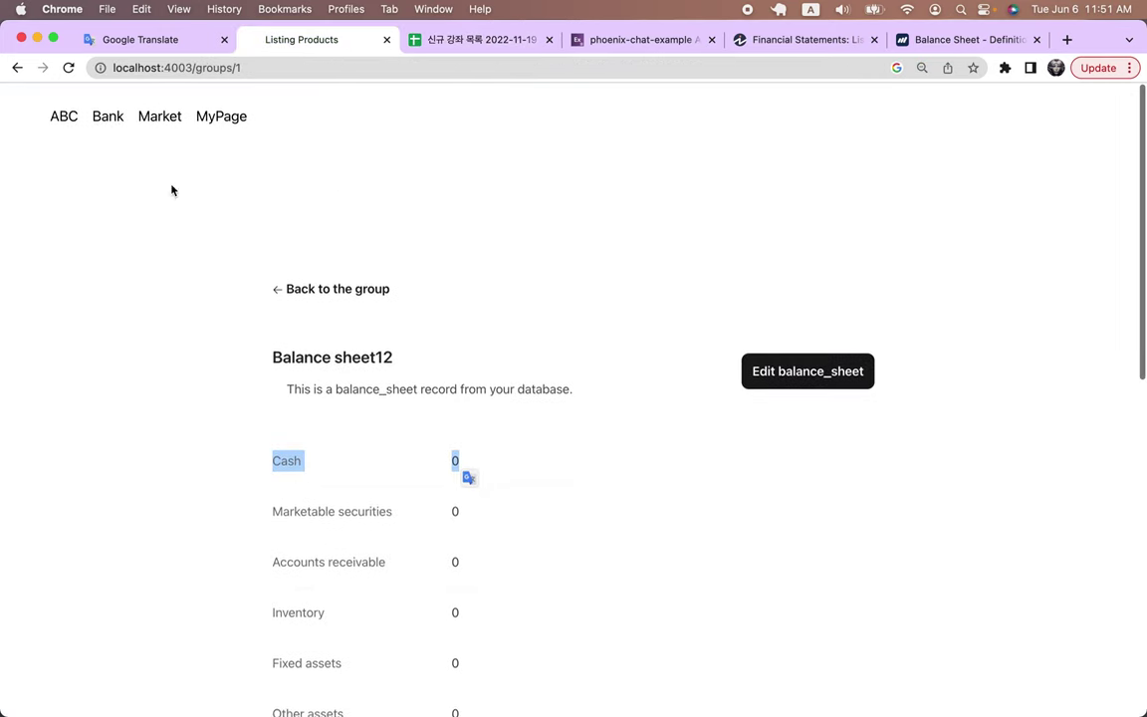
click(325, 291)
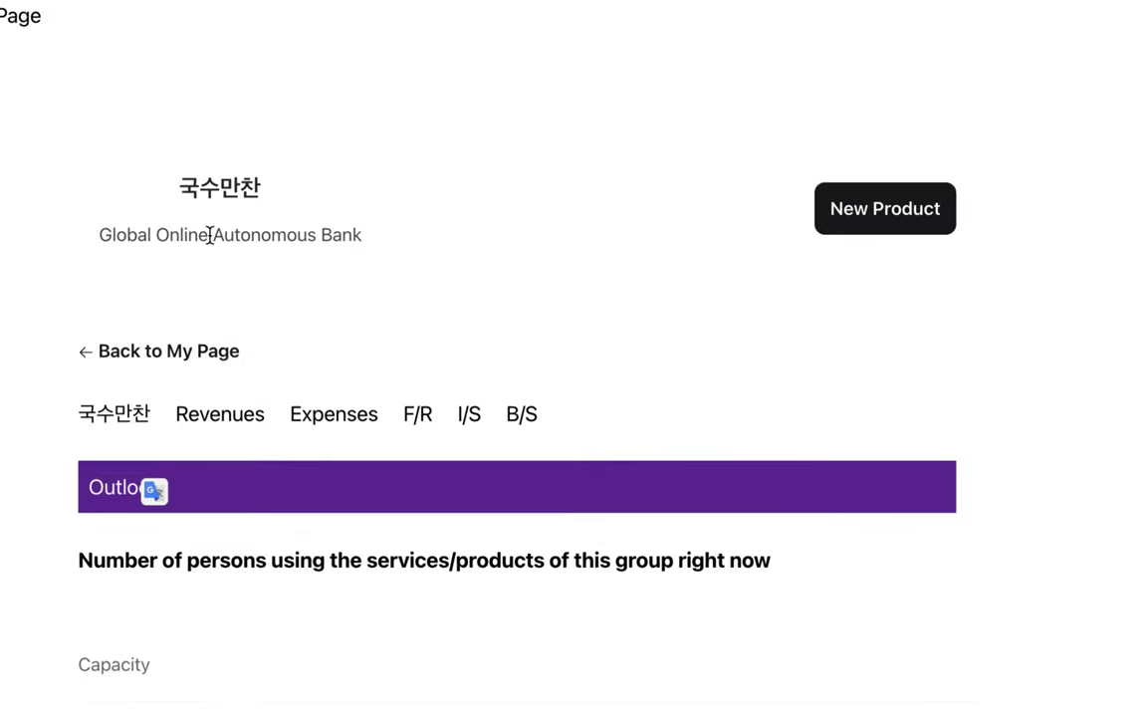
scroll(211, 239, down, 2)
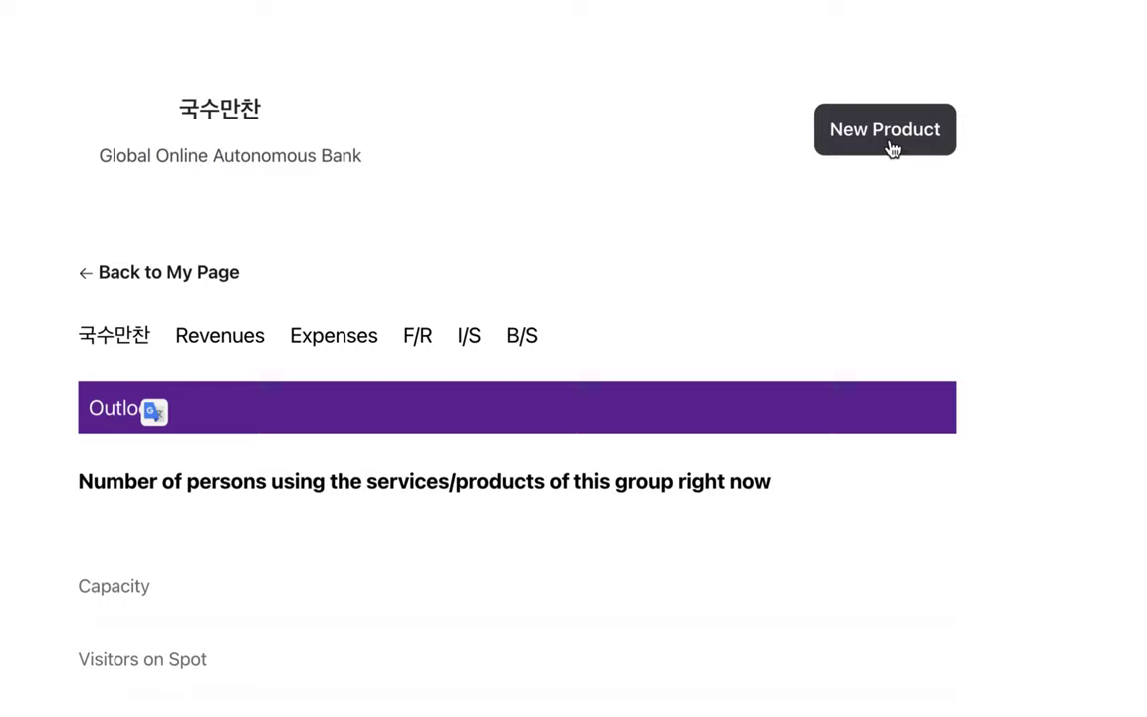
click(881, 132)
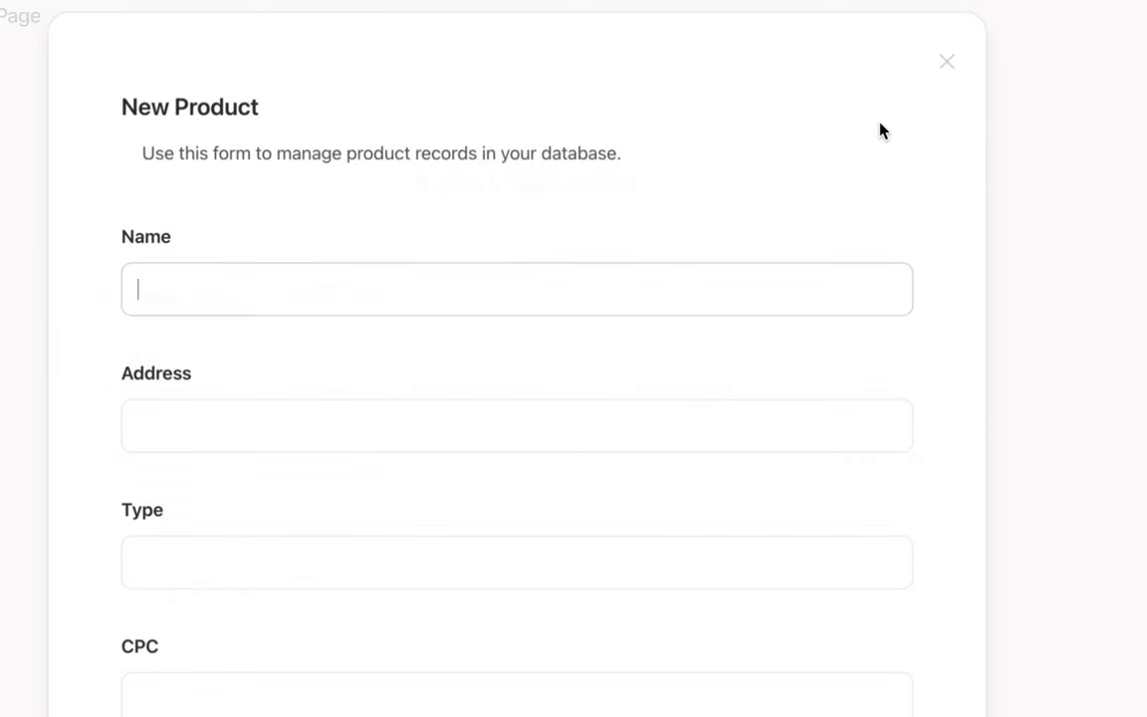
Step: Set the new product's name to 고기국수 and its address to 제주시
click(178, 297)
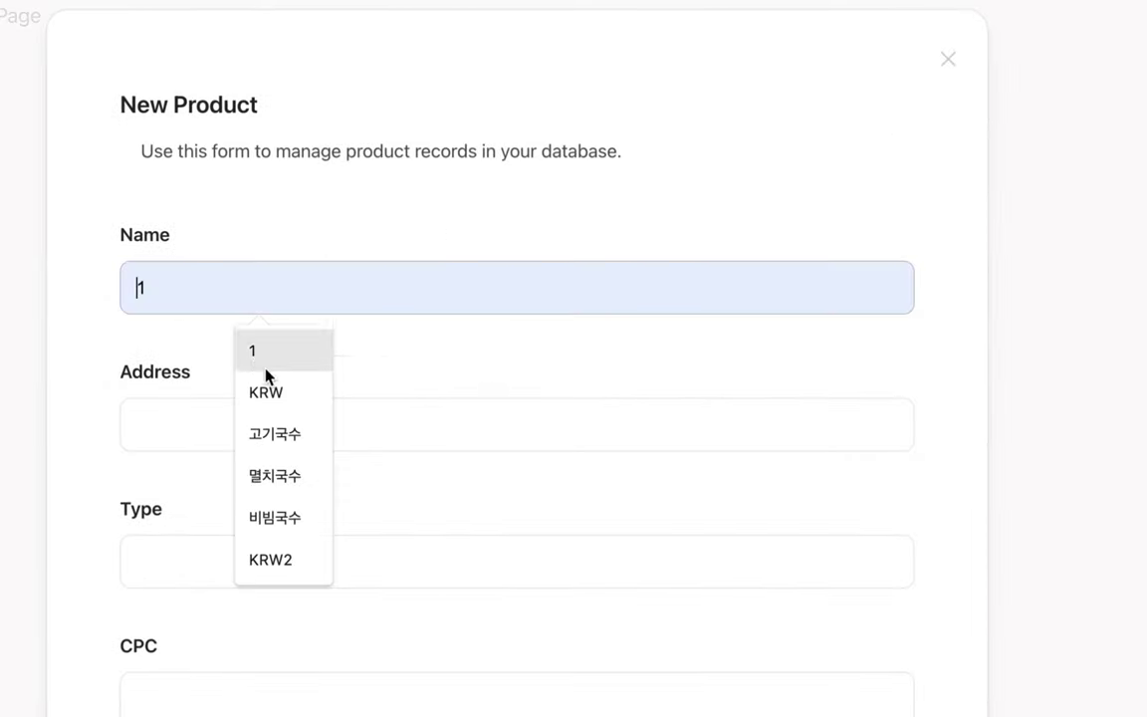
click(267, 434)
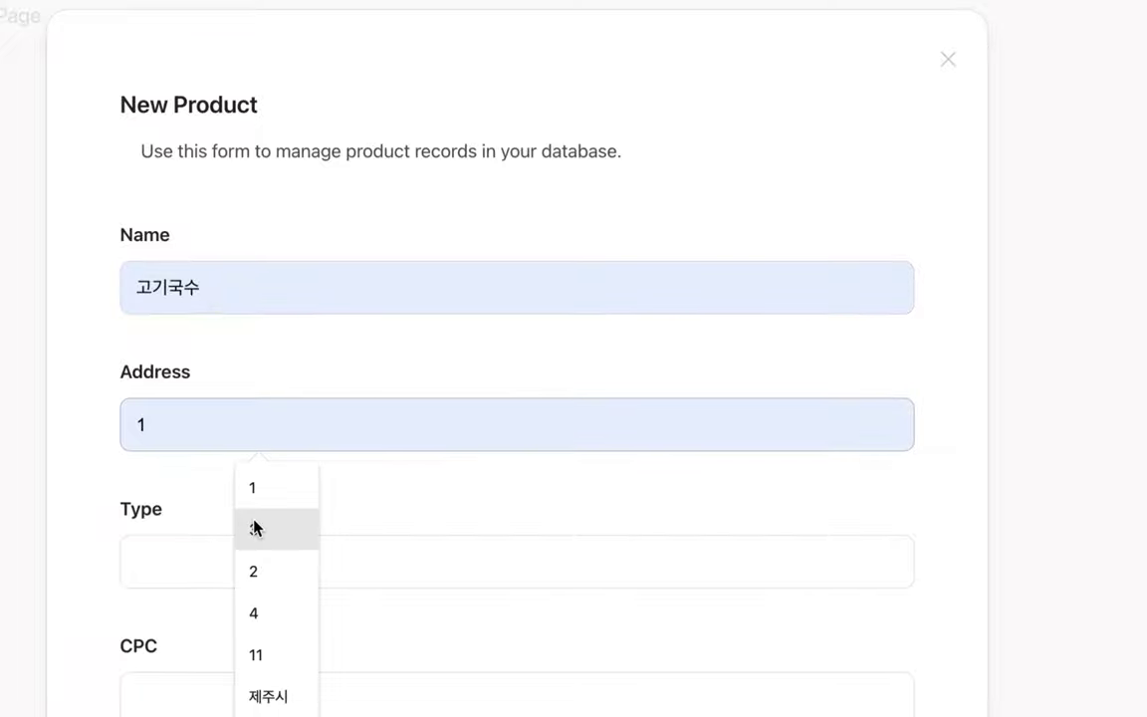
scroll(264, 694, down, 1)
click(271, 694)
Step: Enter 국수 as the new product's type
click(227, 557)
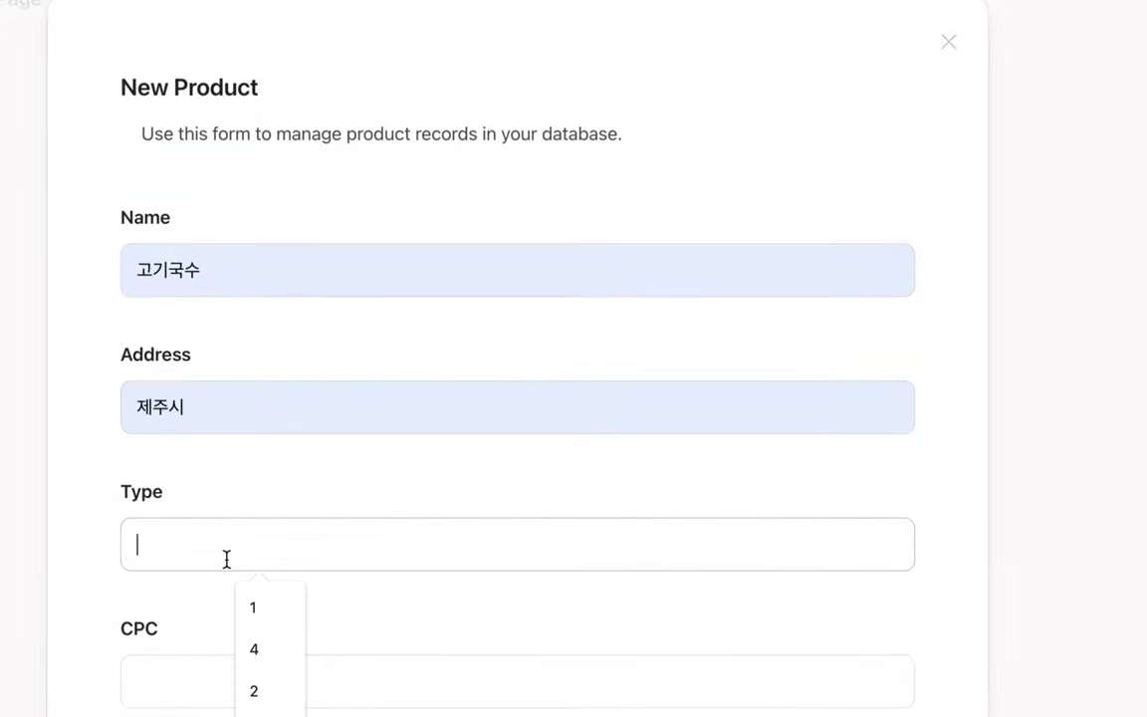
text(rn국쇼)
key(BackSpace)
text(수)
key(Tab)
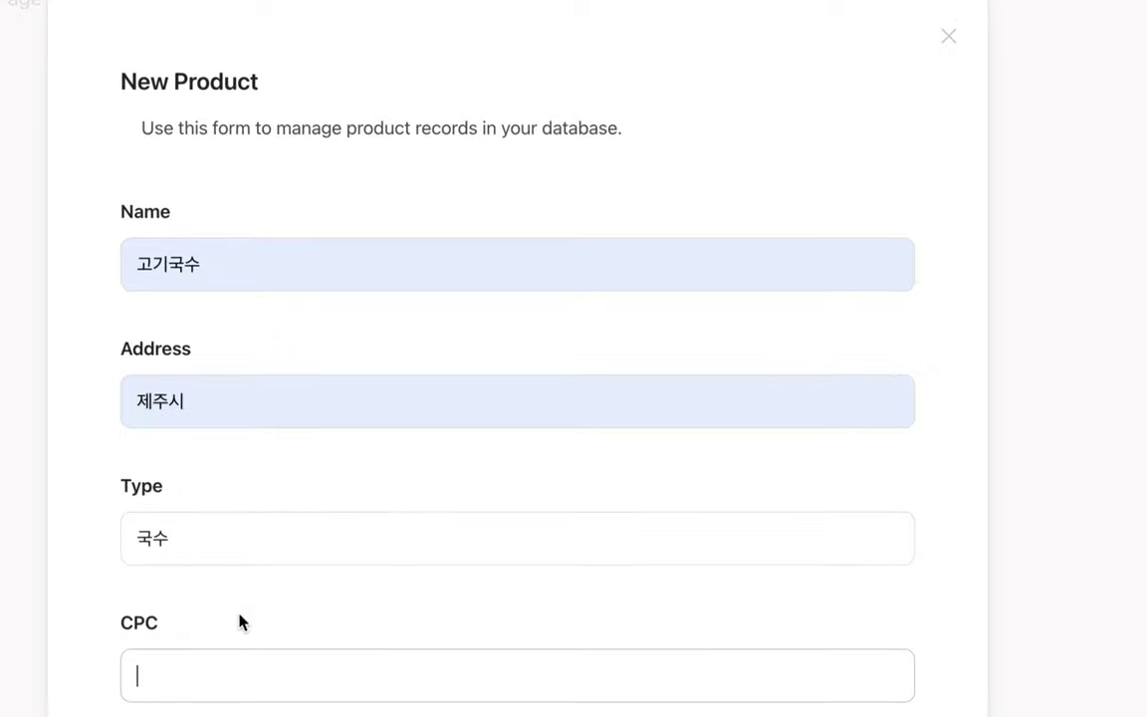
Step: Enter 111122233 as the new product's CPC code
scroll(239, 619, down, 1)
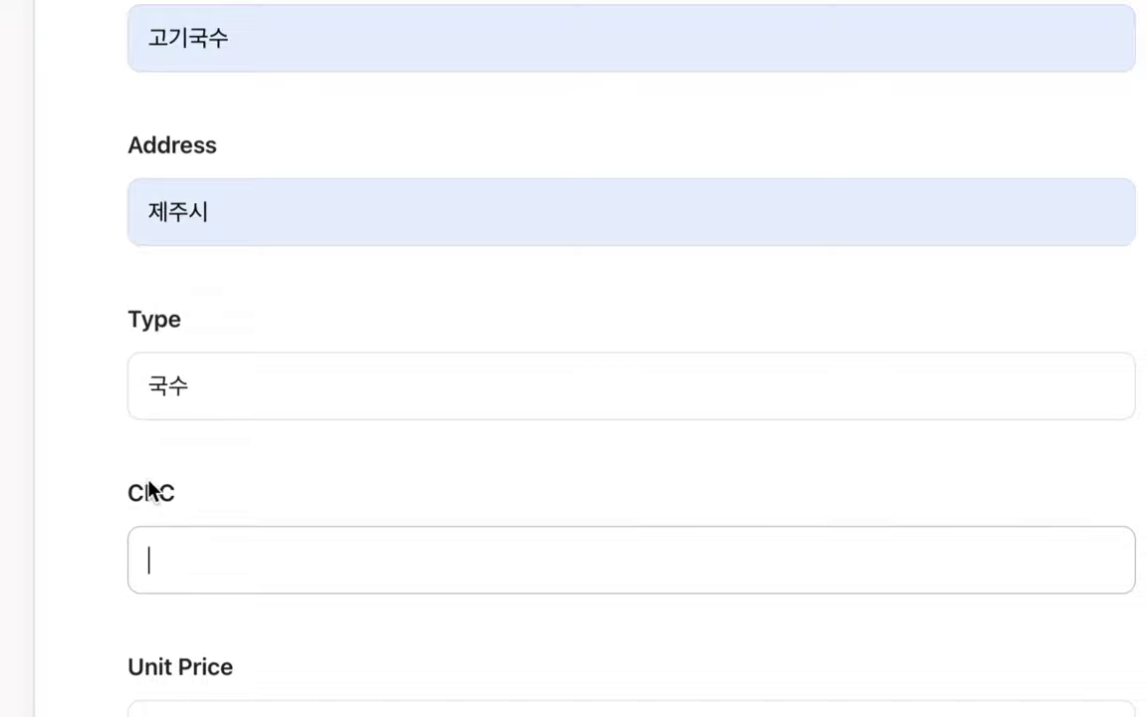
drag(141, 498, 176, 501)
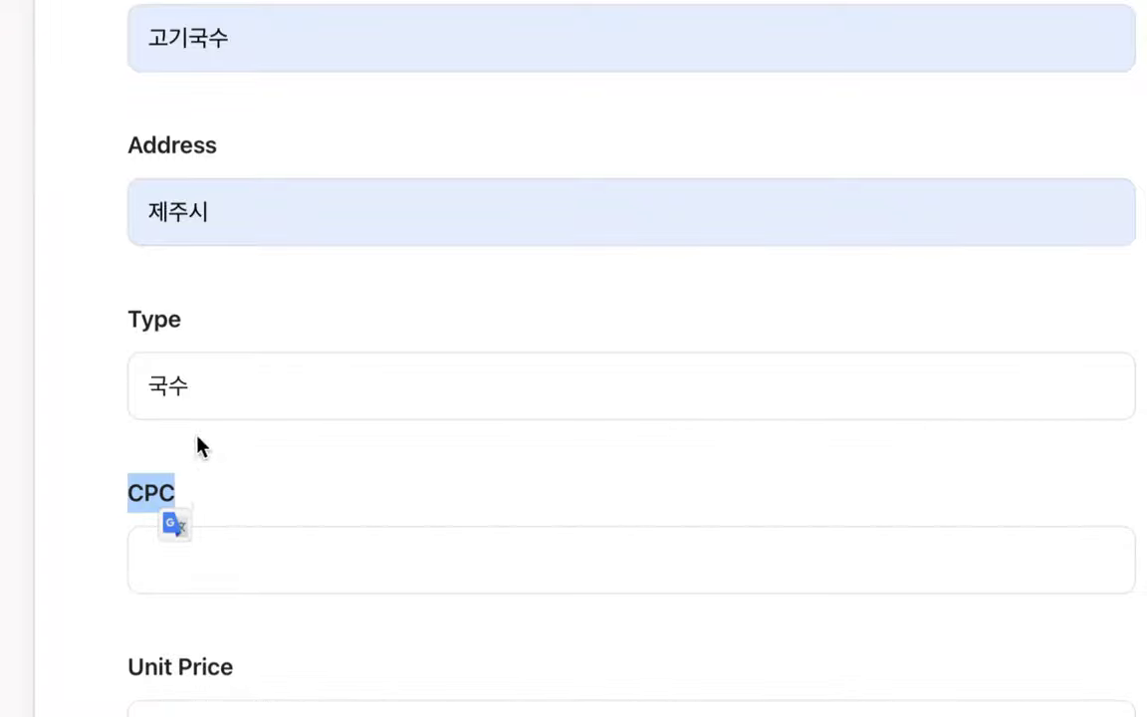
click(169, 389)
drag(169, 388, 153, 393)
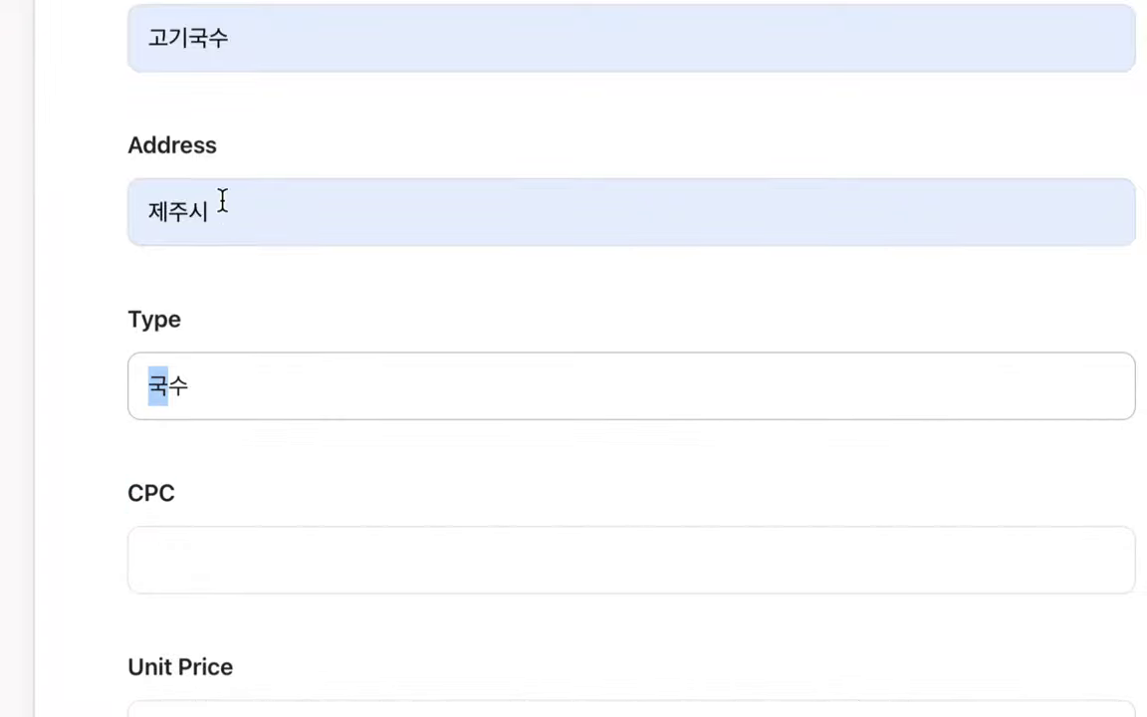
click(207, 553)
text(11)
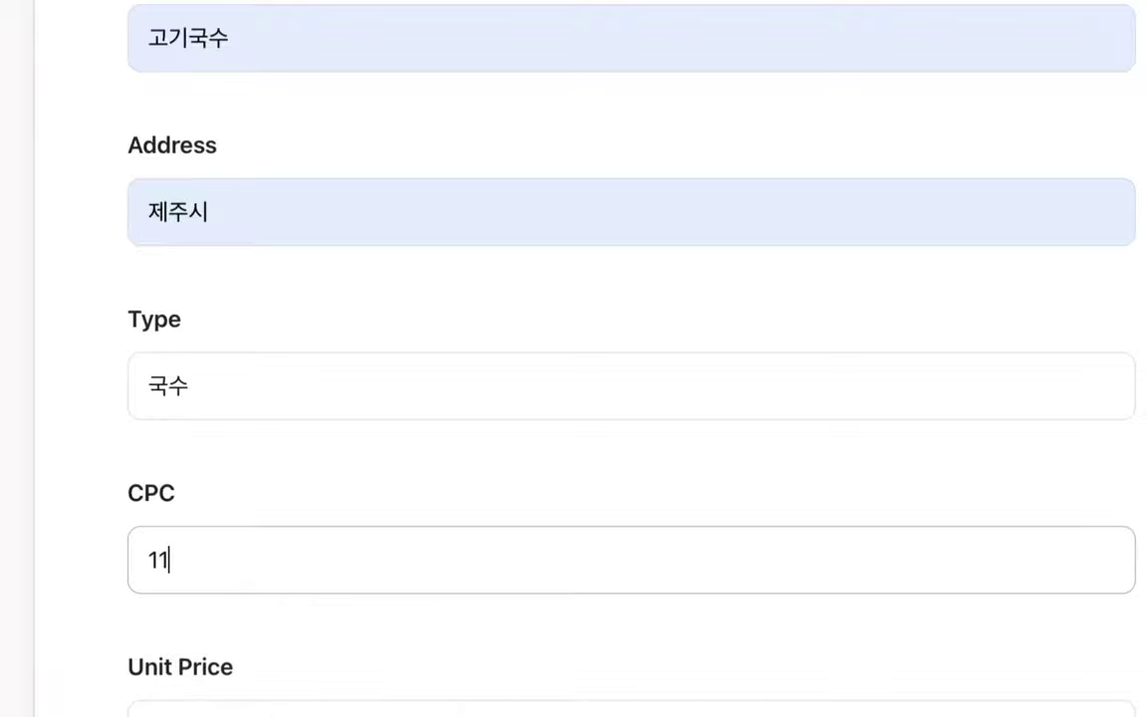
text(1122233)
Step: Set the new product's unit price to 8500 and its tax rate to 10
scroll(236, 461, down, 3)
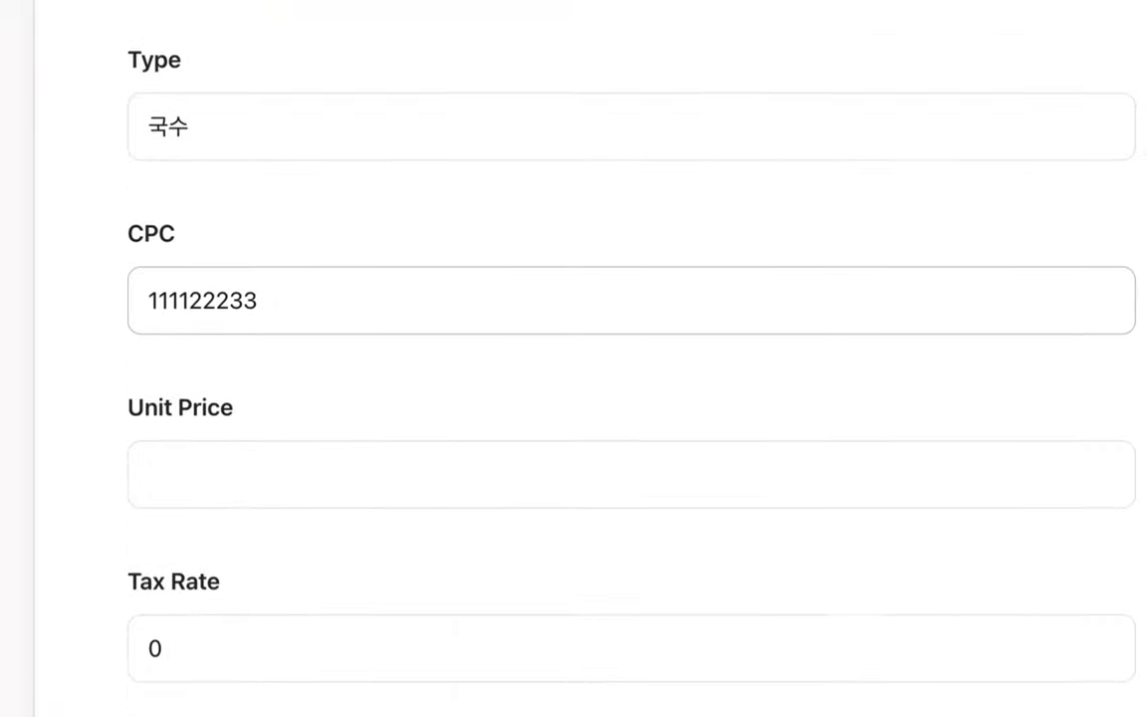
click(236, 461)
text(8500)
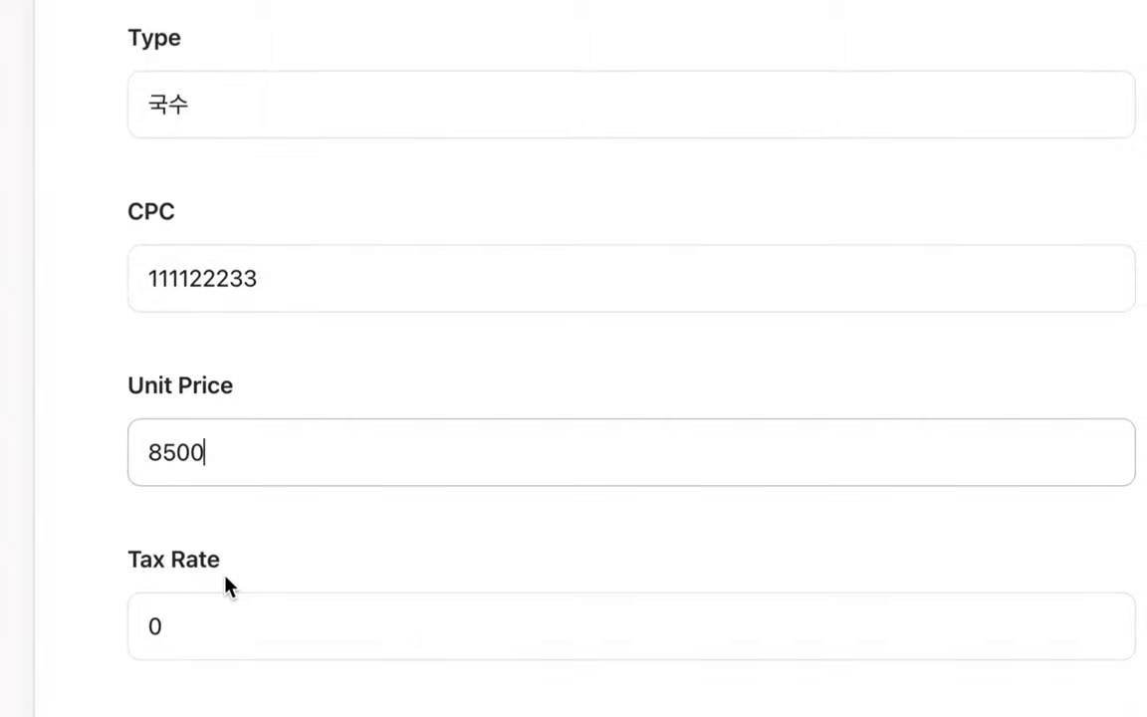
scroll(227, 586, down, 3)
click(184, 517)
drag(184, 517, 128, 507)
text(10)
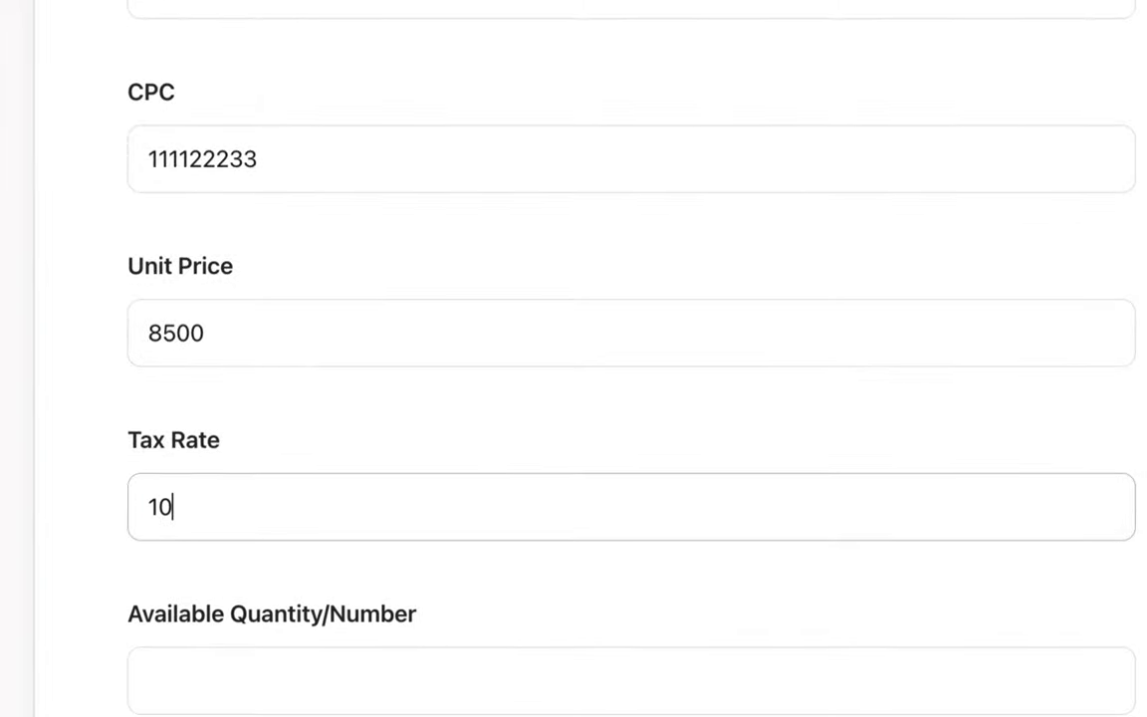
Step: Set the new product's available quantity to 100
scroll(128, 448, down, 3)
click(217, 361)
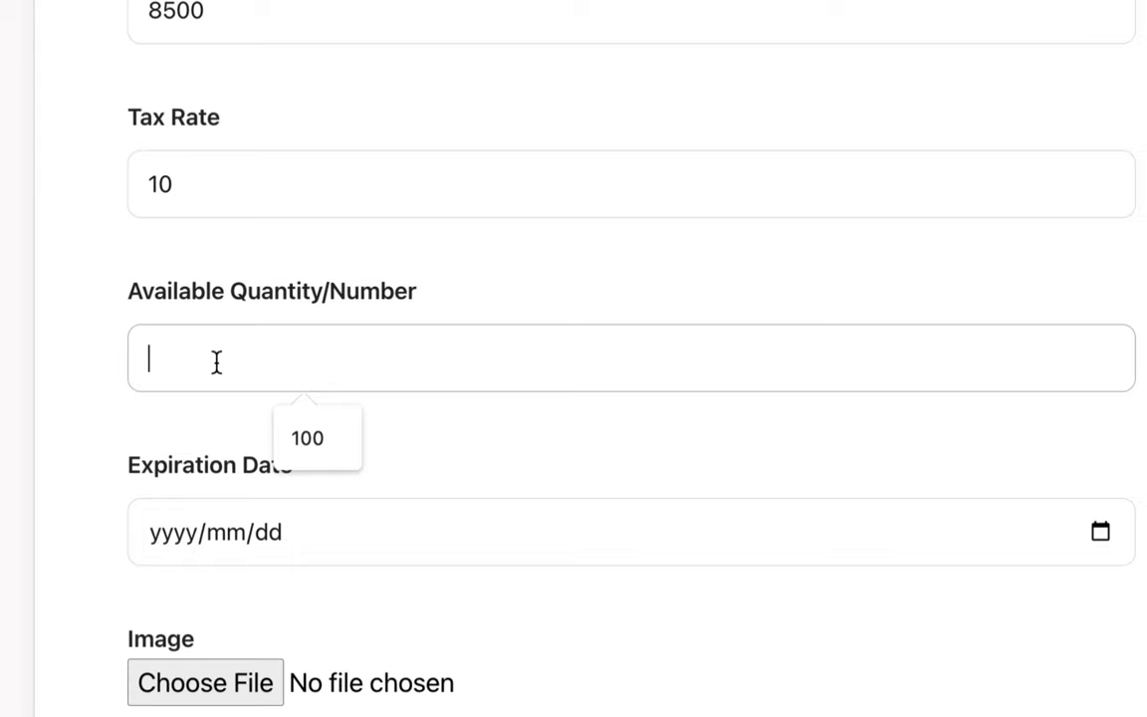
text(100)
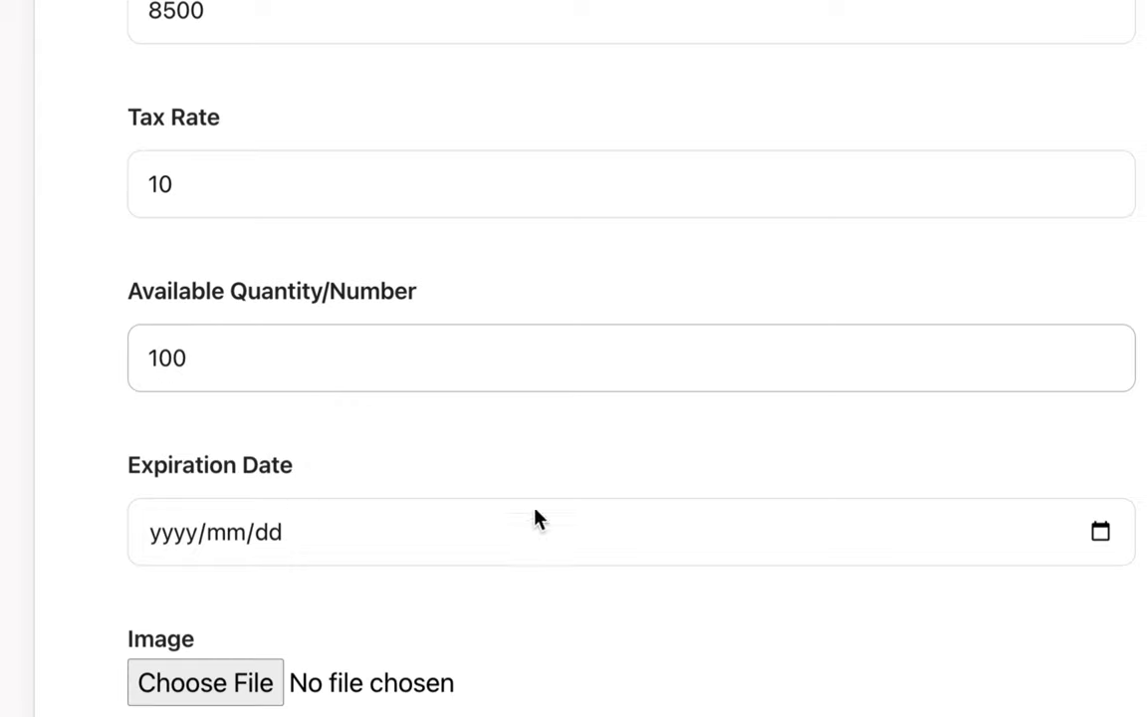
Step: Try the expiration dates 2023/06/06, 2023/06/07, 2023/06/08 and 2023/06/20 for the new product
click(1100, 534)
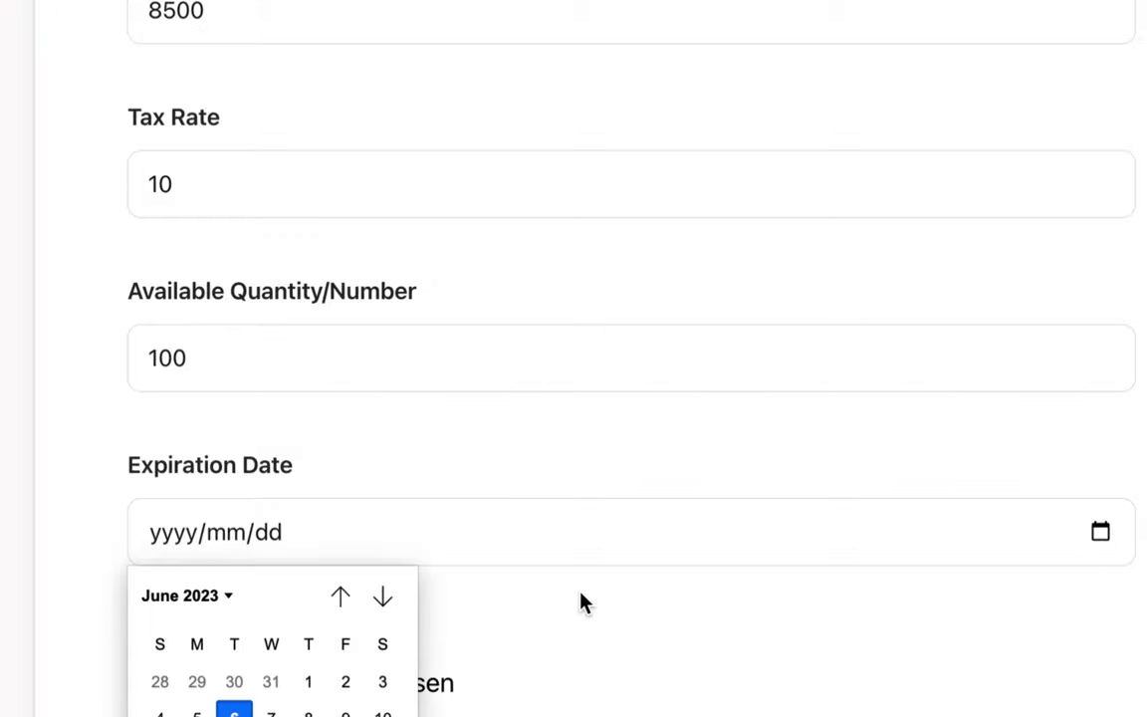
scroll(262, 604, down, 5)
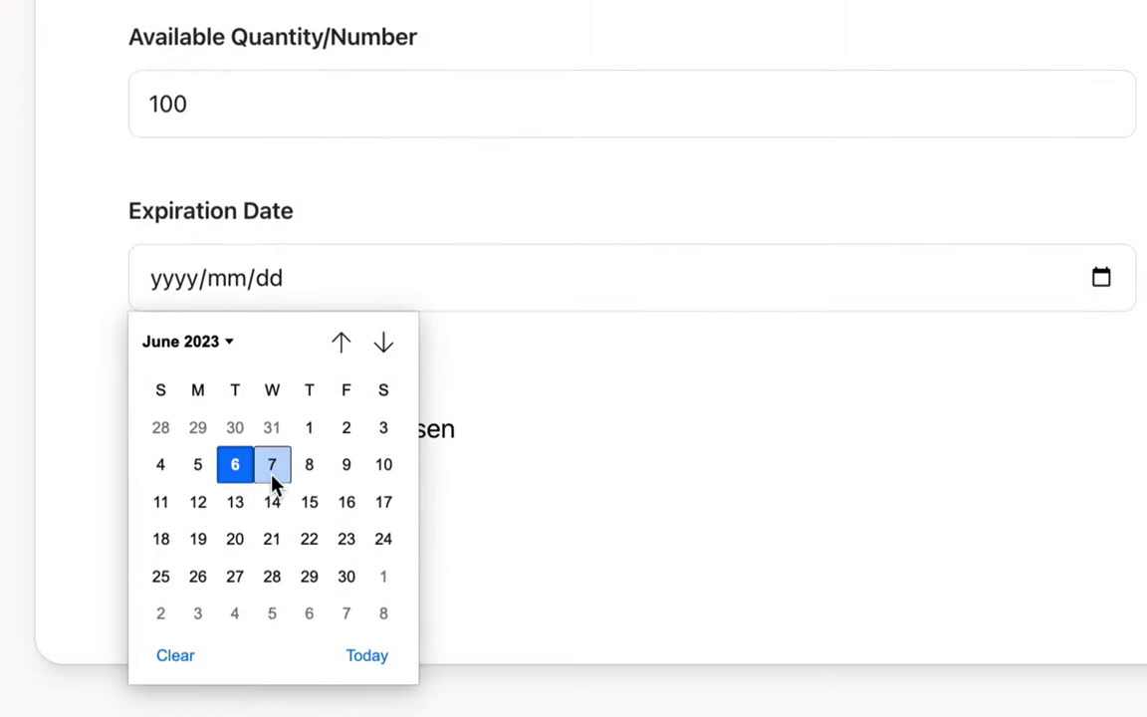
click(366, 657)
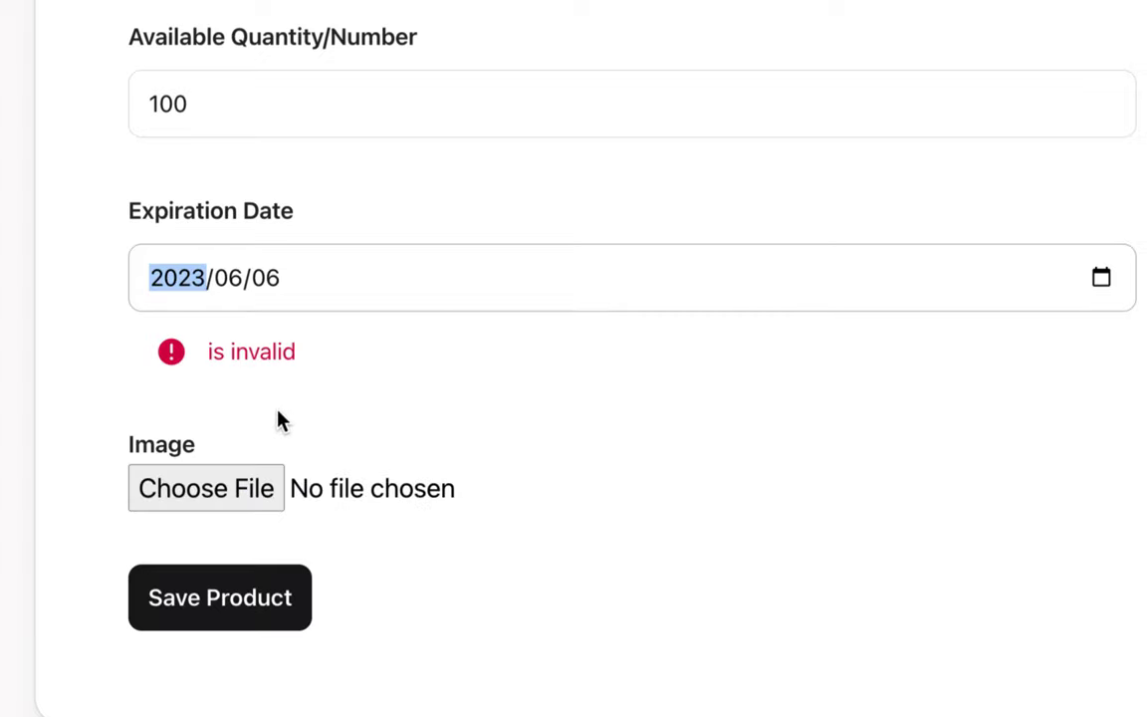
click(1098, 279)
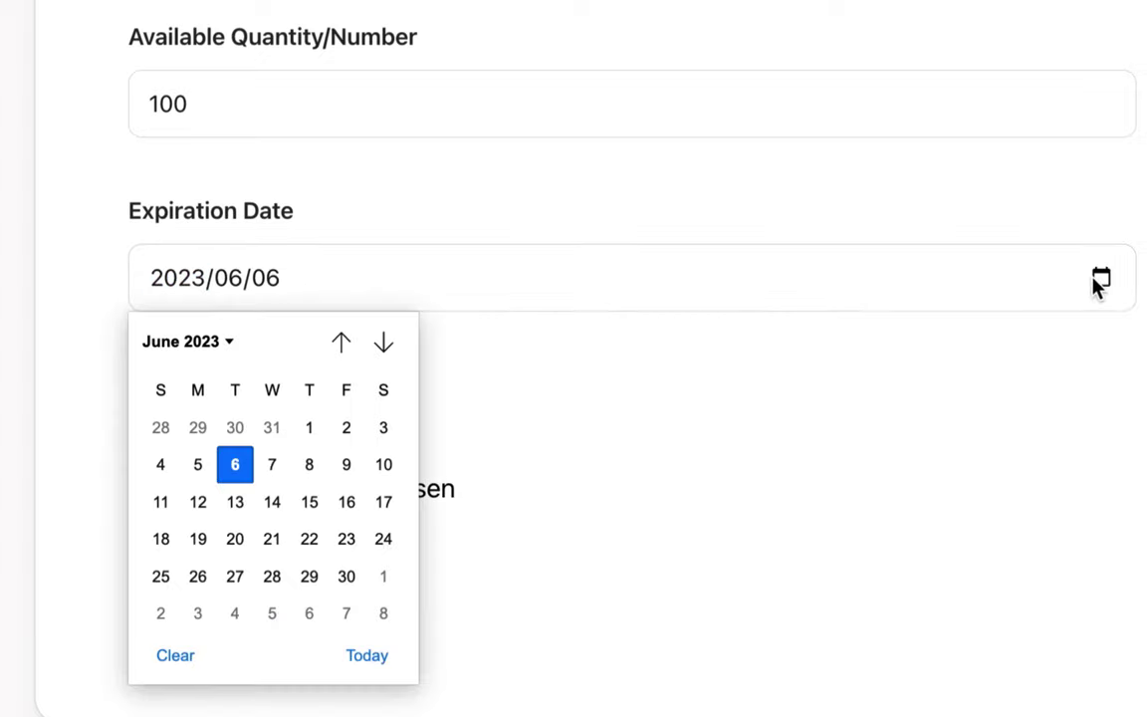
click(271, 465)
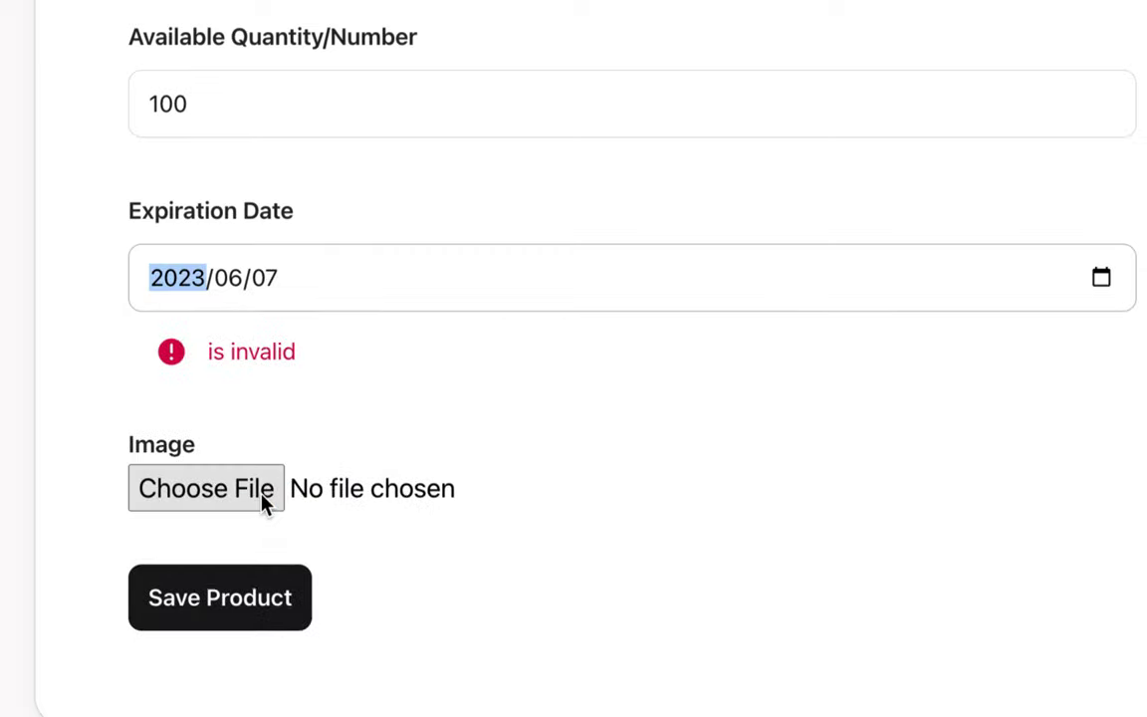
click(1101, 279)
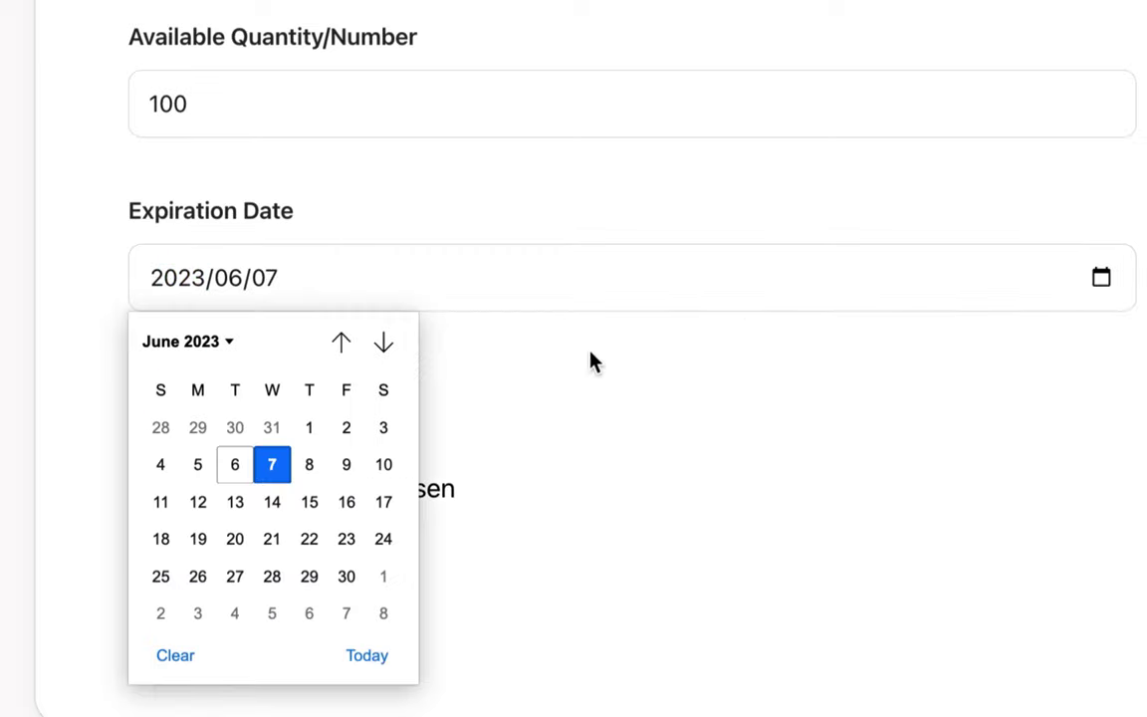
click(309, 471)
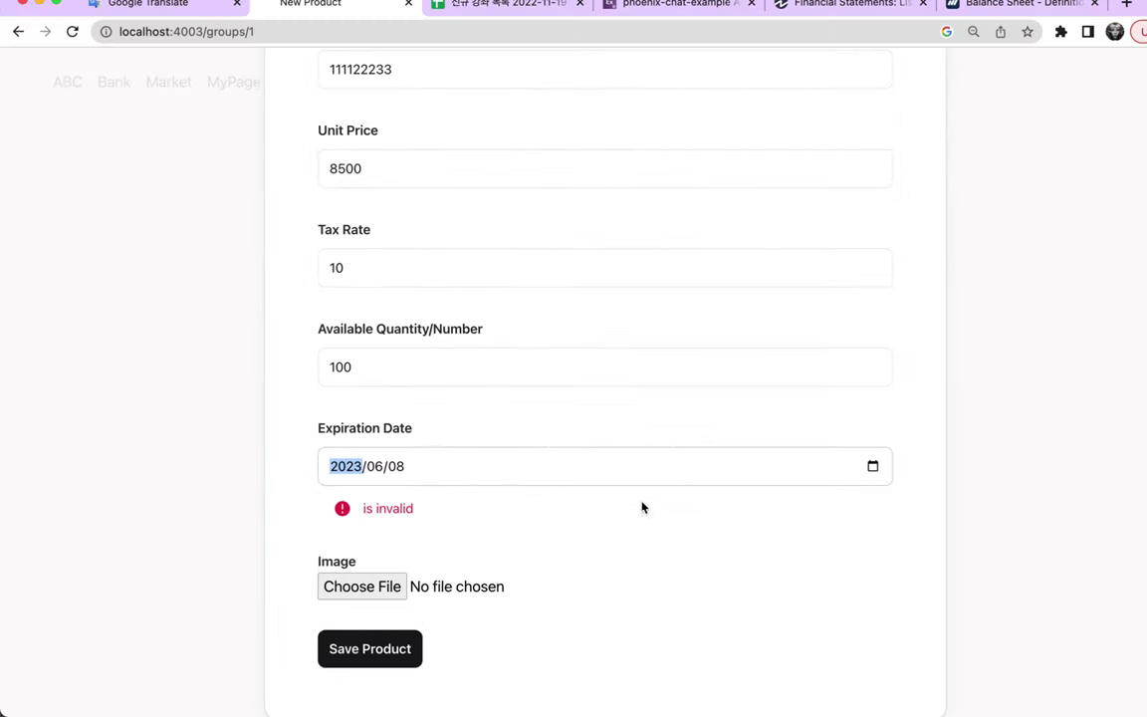
click(874, 468)
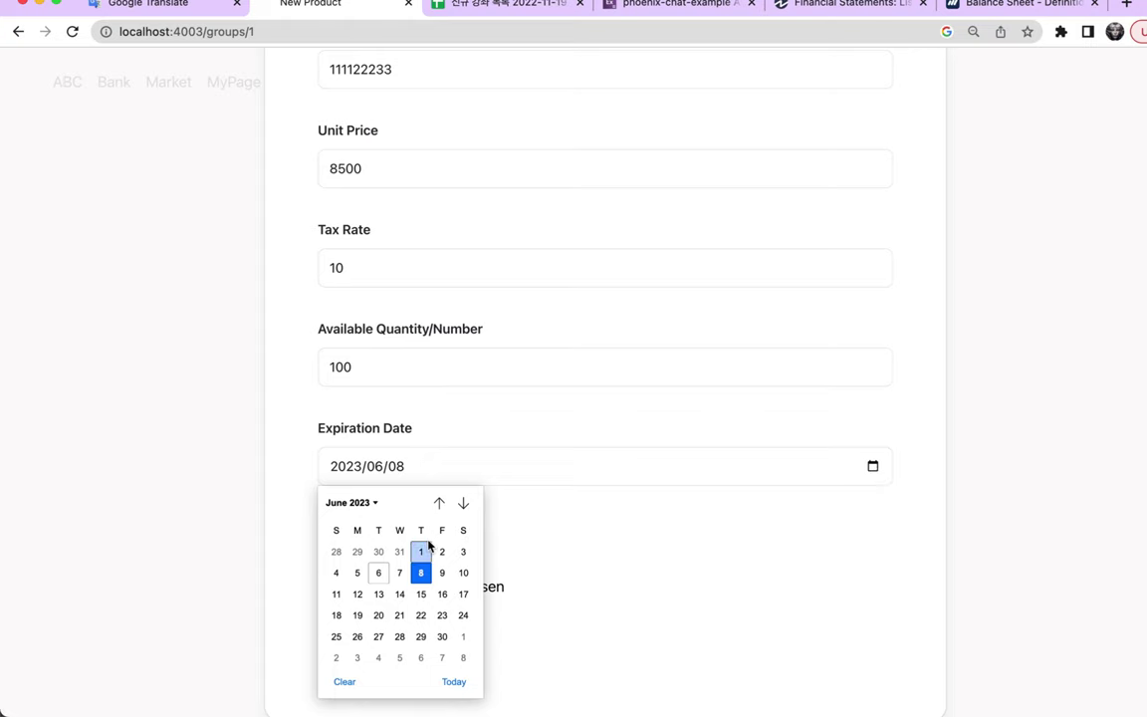
click(378, 616)
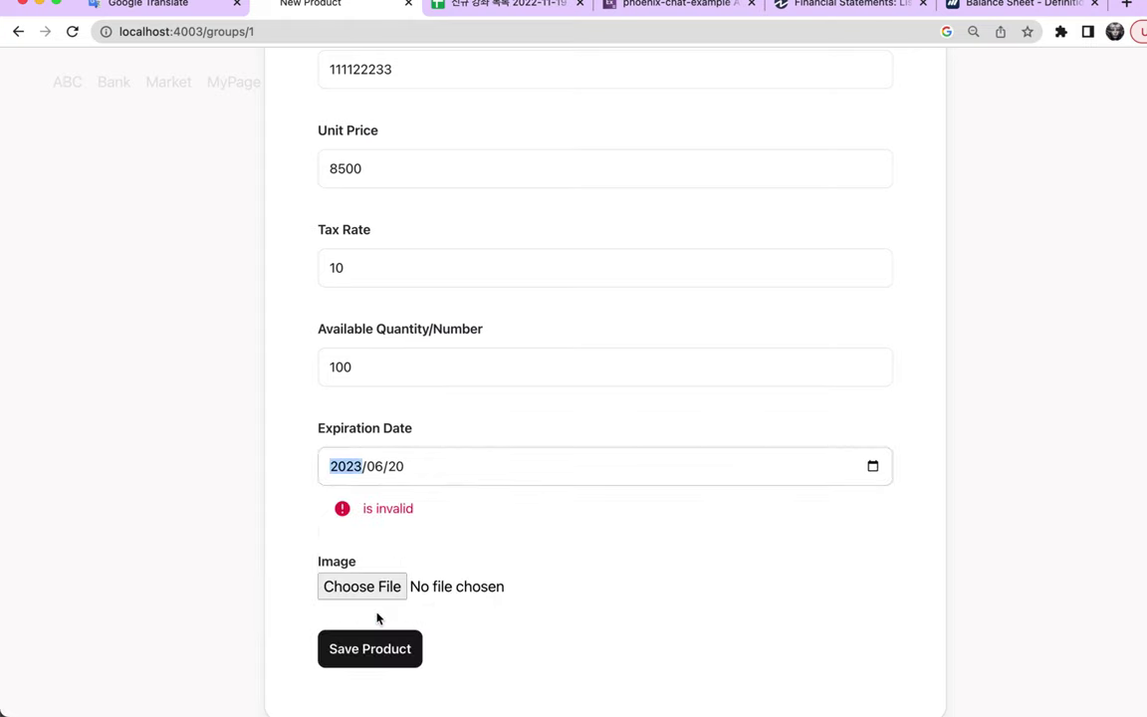
click(367, 470)
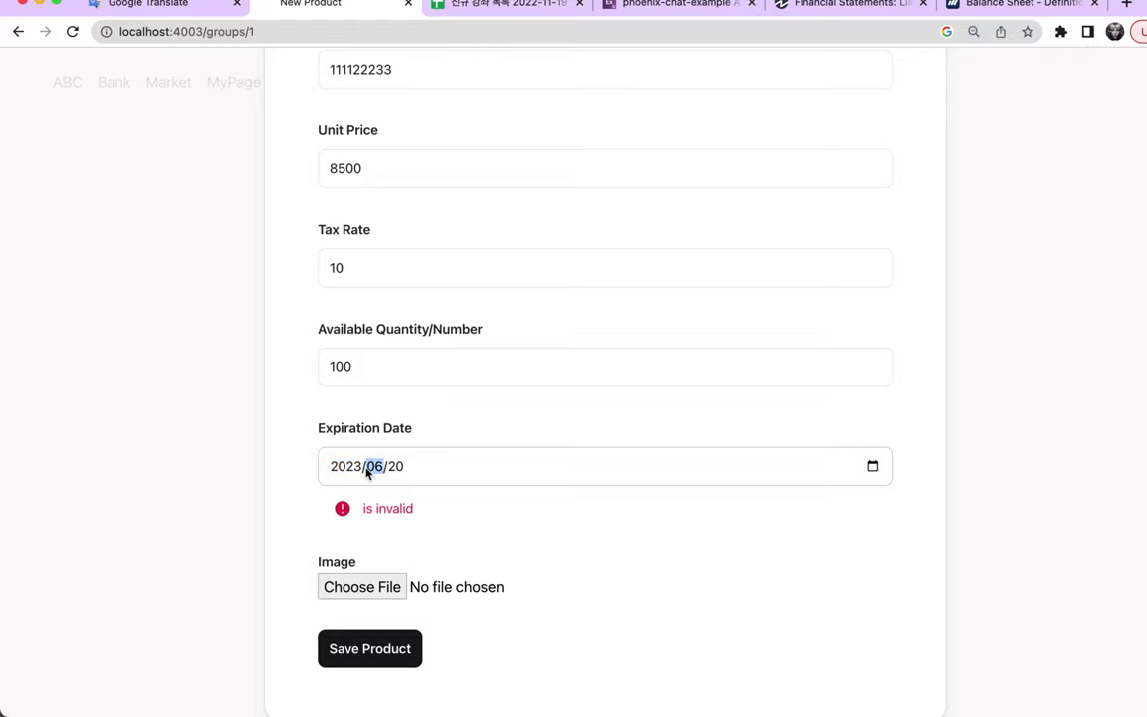
click(392, 470)
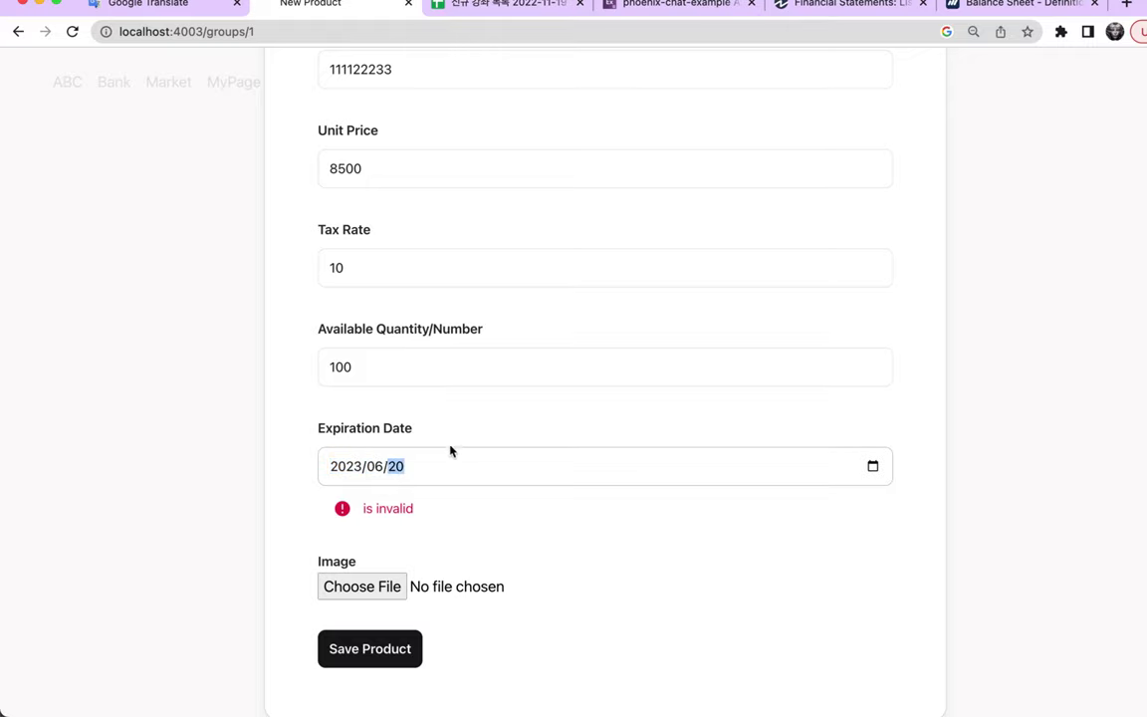
scroll(502, 420, up, 1)
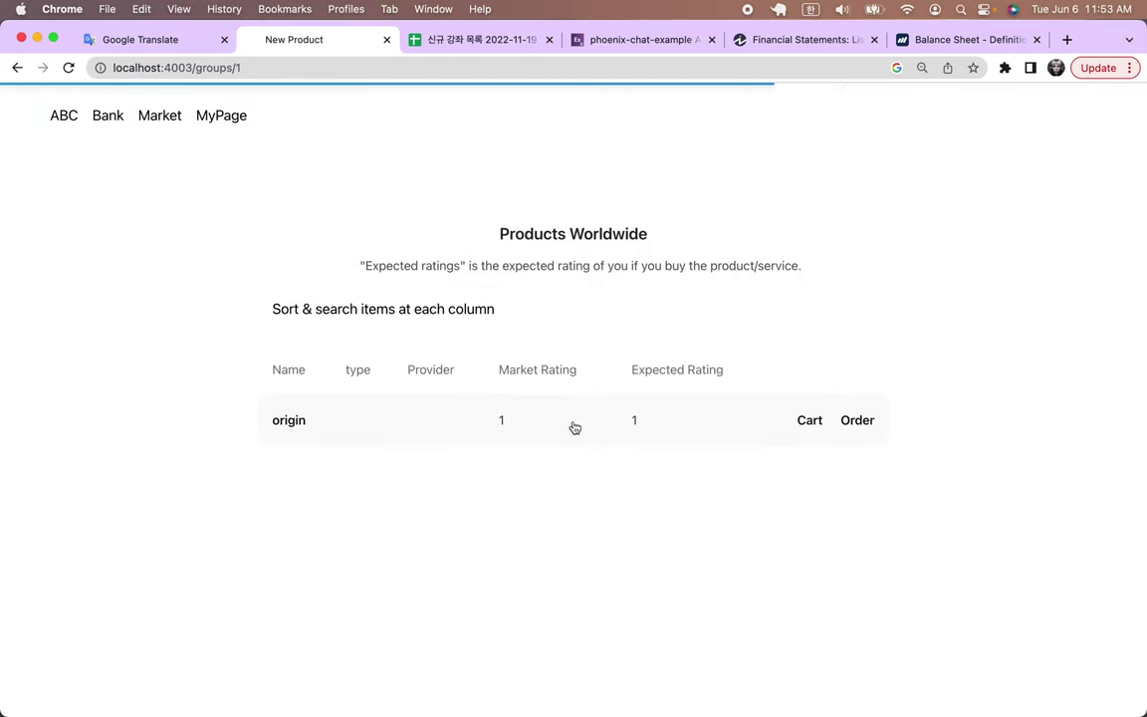
Step: Return to My Page, open the 국수만찬 group and start a blank new product form
click(16, 68)
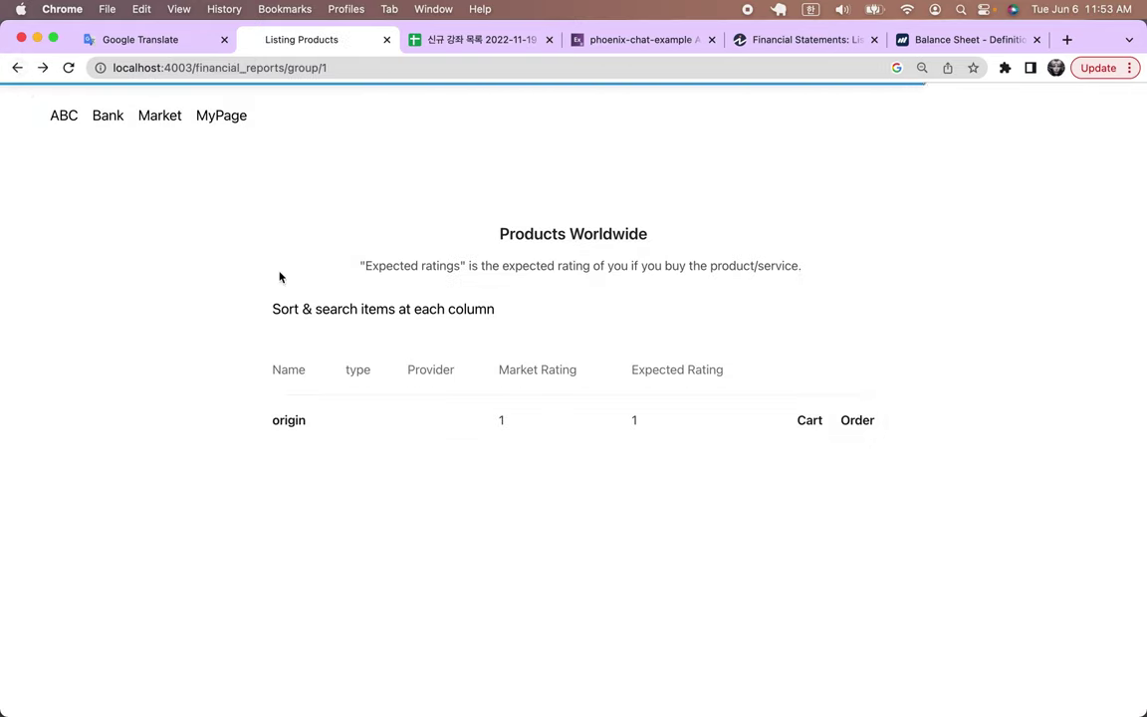
click(236, 123)
click(714, 315)
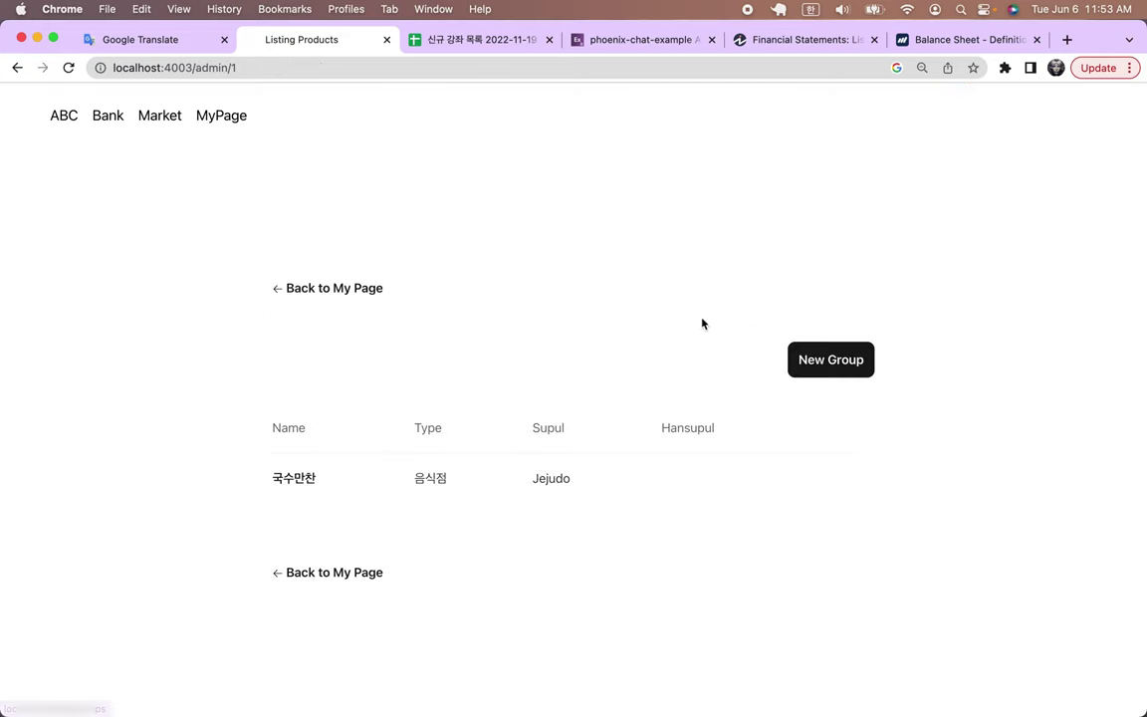
click(410, 480)
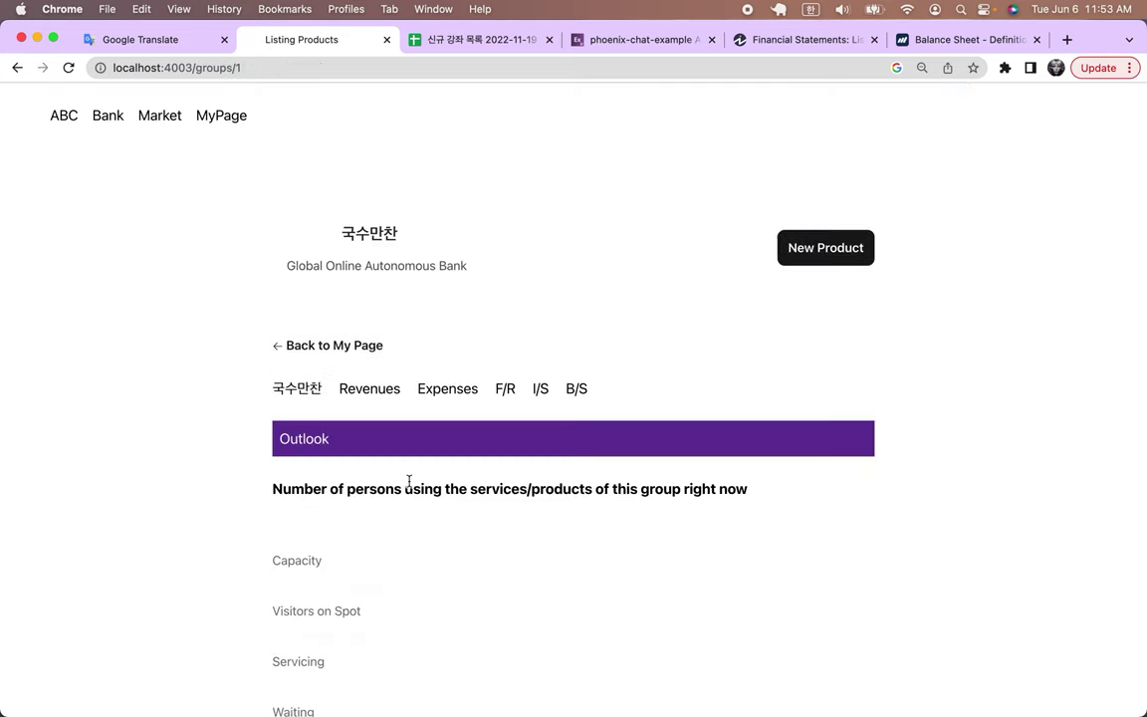
click(820, 260)
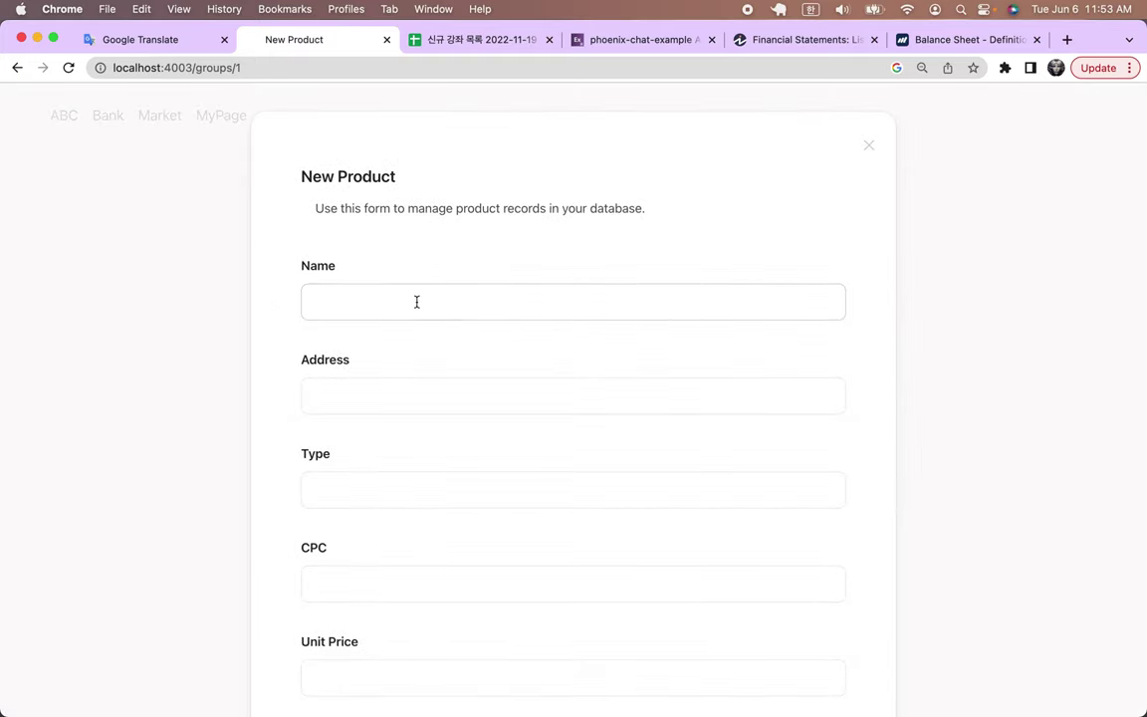
Step: Fill in the new product's name as 고기국수, its address as 제주시 and its type as 국수
text(고기국수)
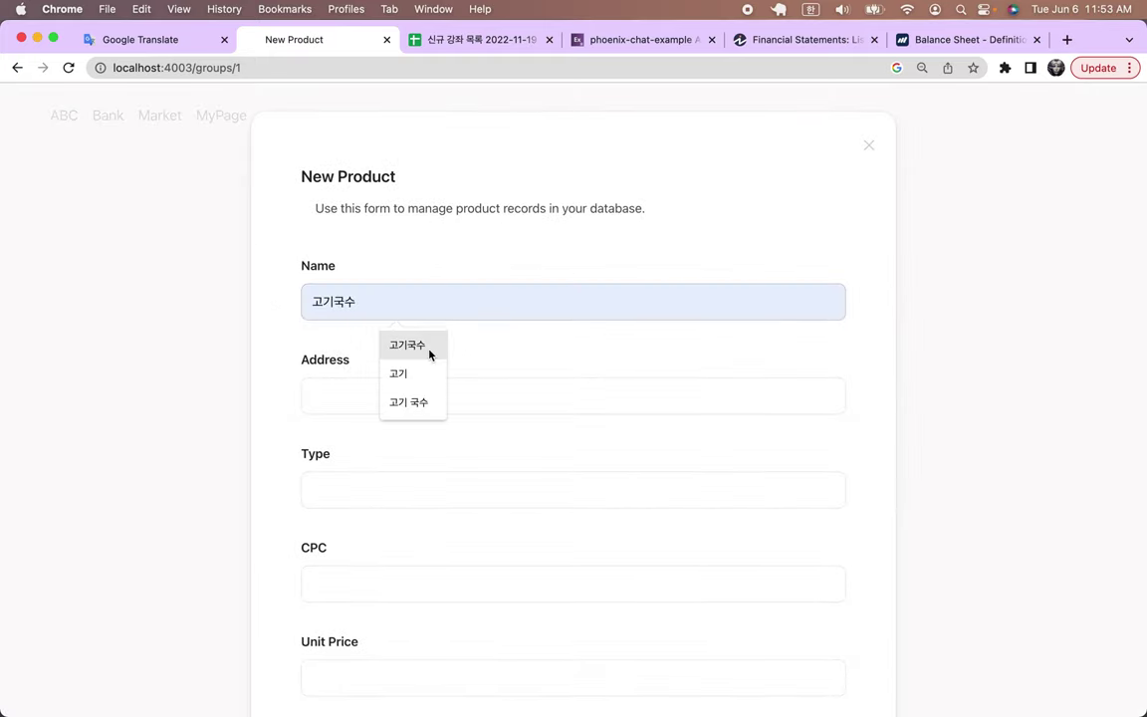
click(427, 348)
click(394, 392)
click(404, 508)
click(384, 494)
Step: Set the new product's CPC code to 33324432 and its unit price to 8500
click(403, 589)
click(341, 588)
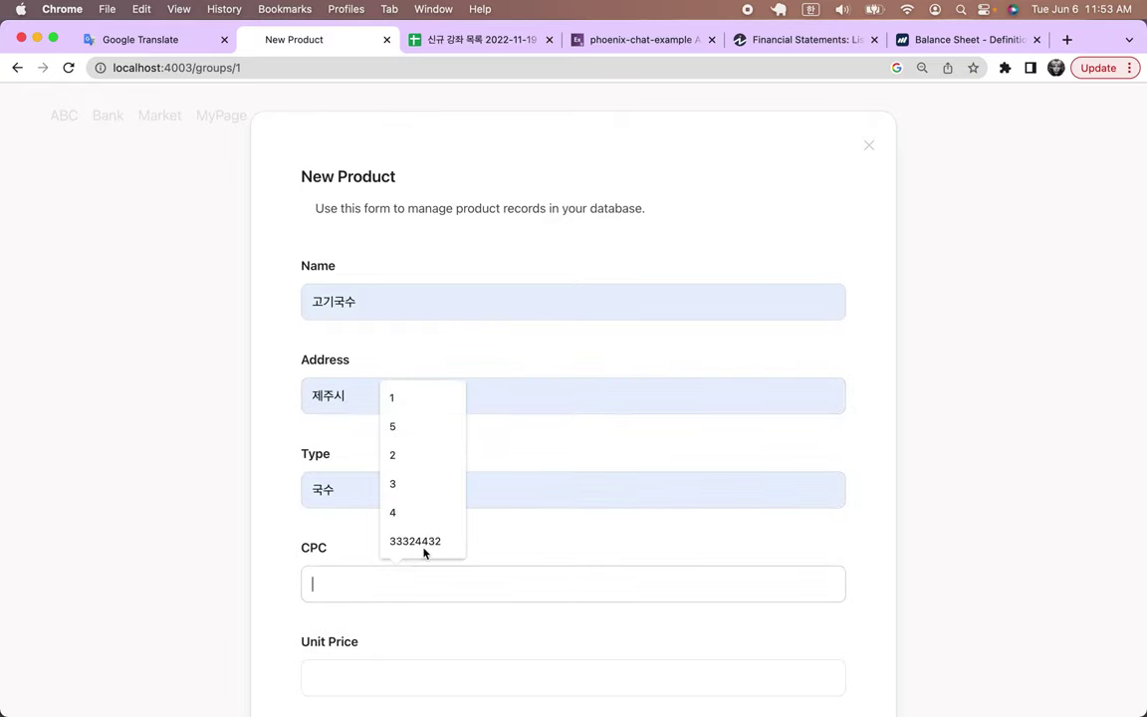
click(423, 546)
scroll(422, 547, down, 3)
click(448, 367)
click(424, 395)
Step: Set the new product's tax rate to 10 and its available quantity to 100
click(387, 451)
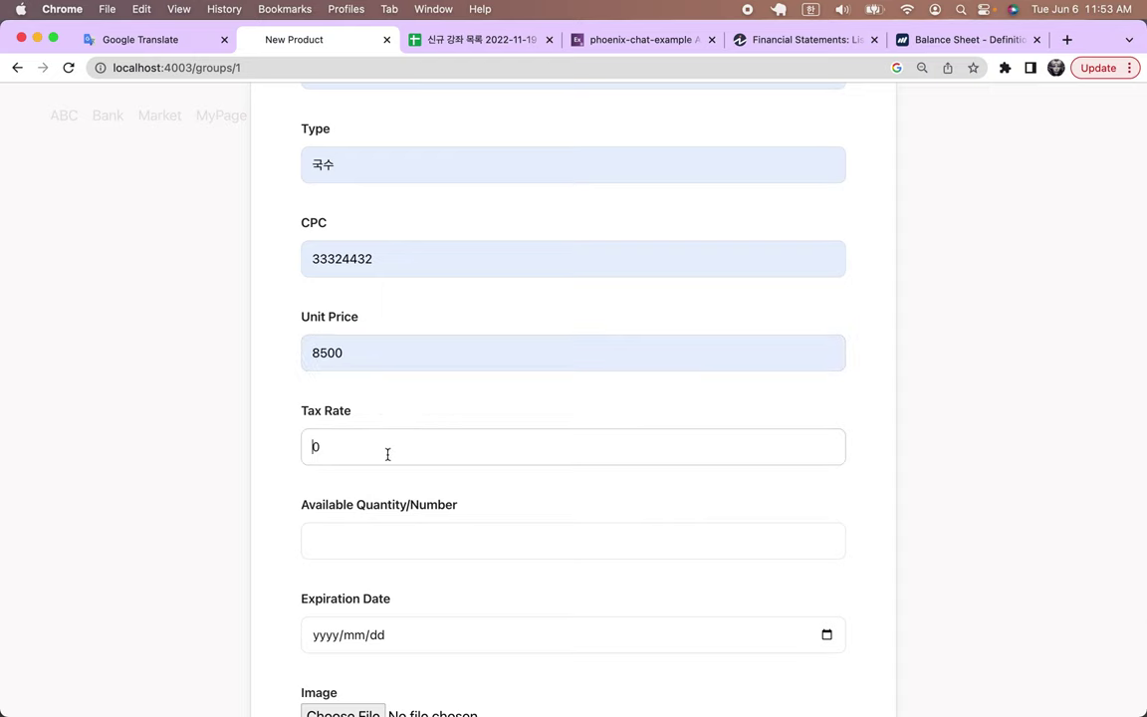
text(10)
scroll(342, 583, down, 2)
click(388, 388)
click(396, 428)
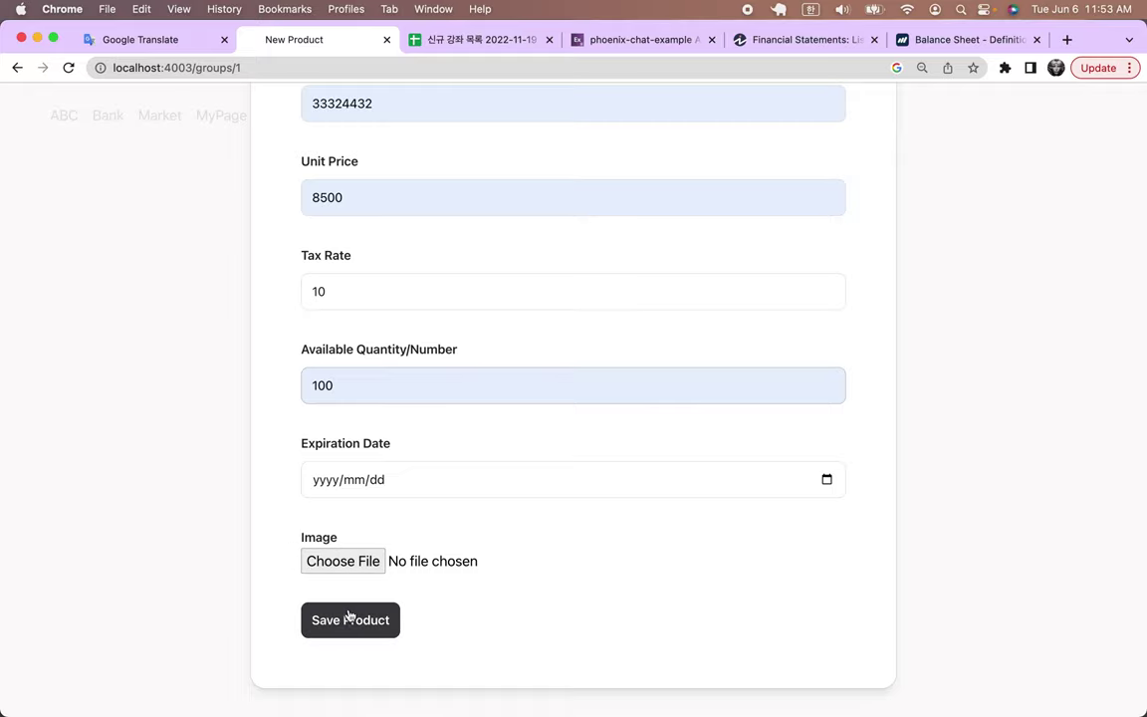
Step: Attach 고기국수.jpeg from the Desktop as the product image and save the product without an expiration date
click(353, 570)
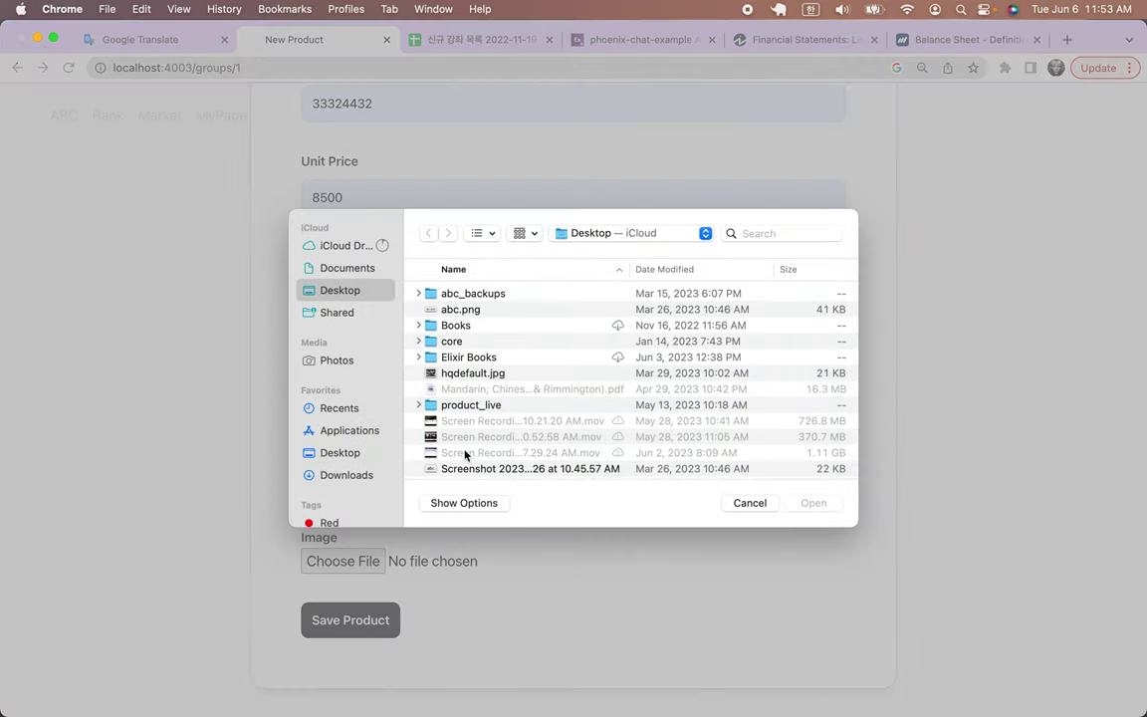
scroll(513, 413, down, 5)
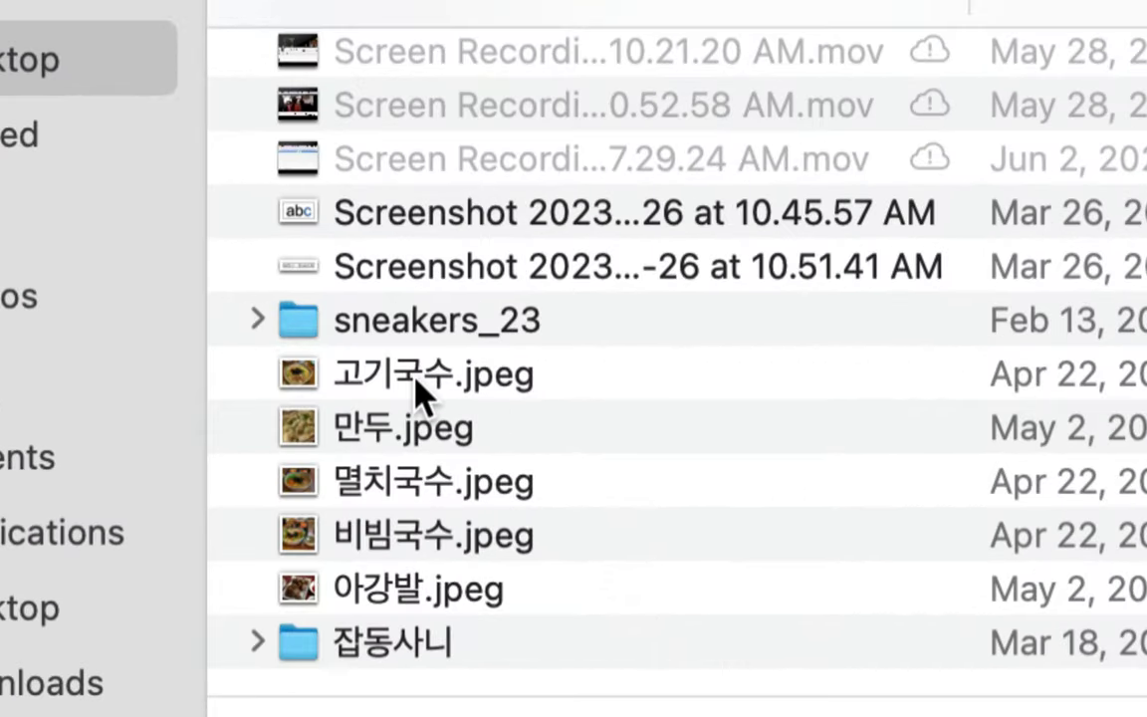
click(487, 391)
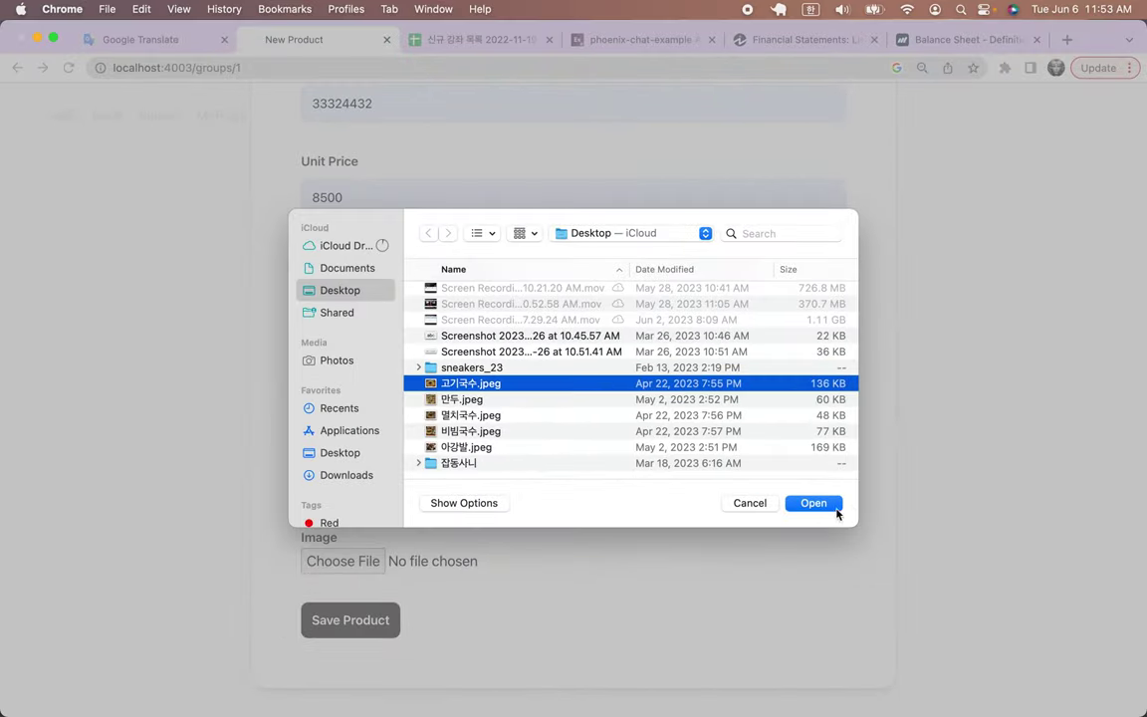
click(814, 503)
click(353, 625)
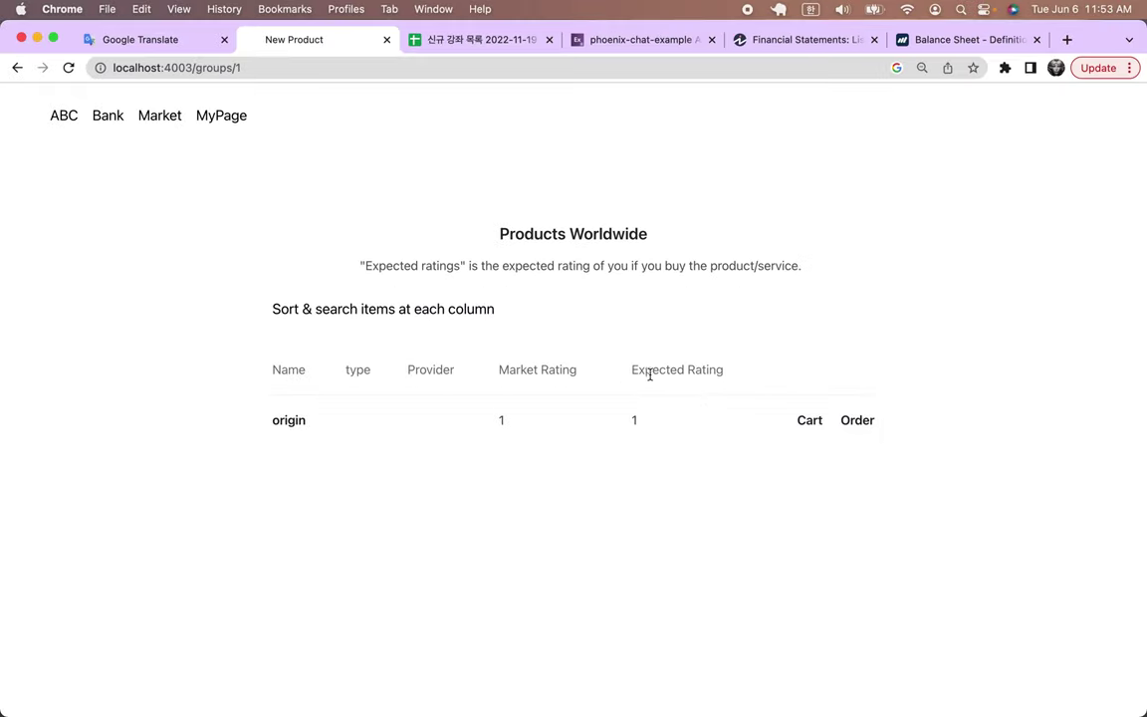
Step: Reload the group page and open the 고기국수 product page from the Market's product table
click(67, 68)
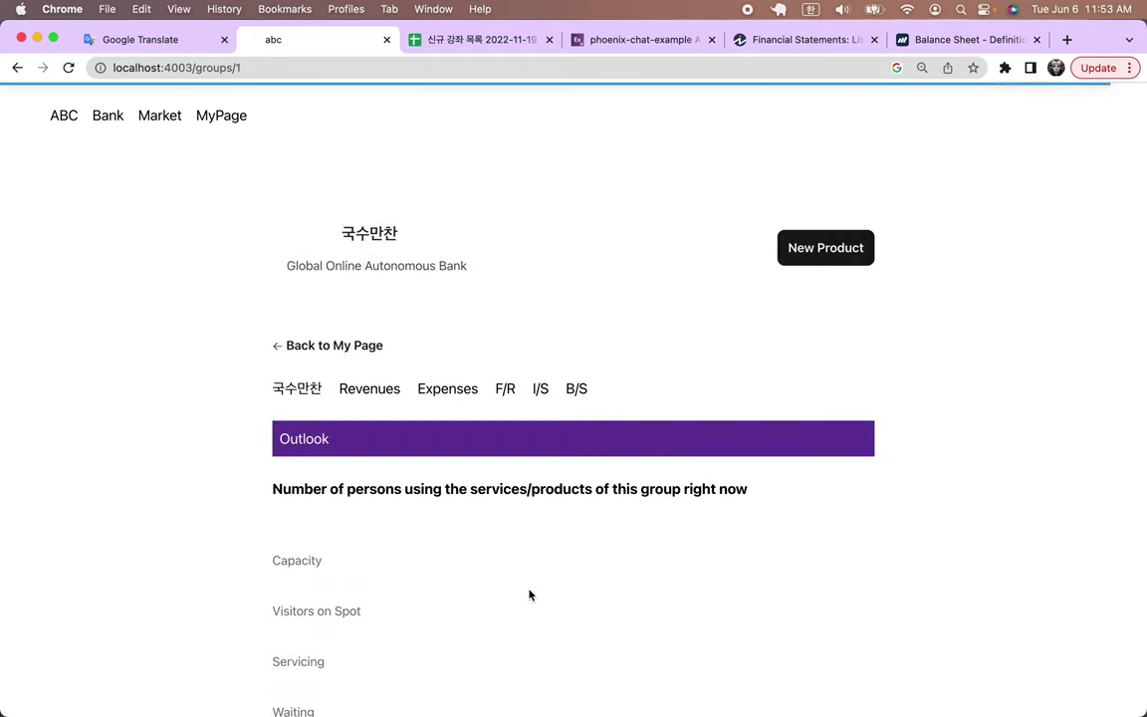
click(156, 121)
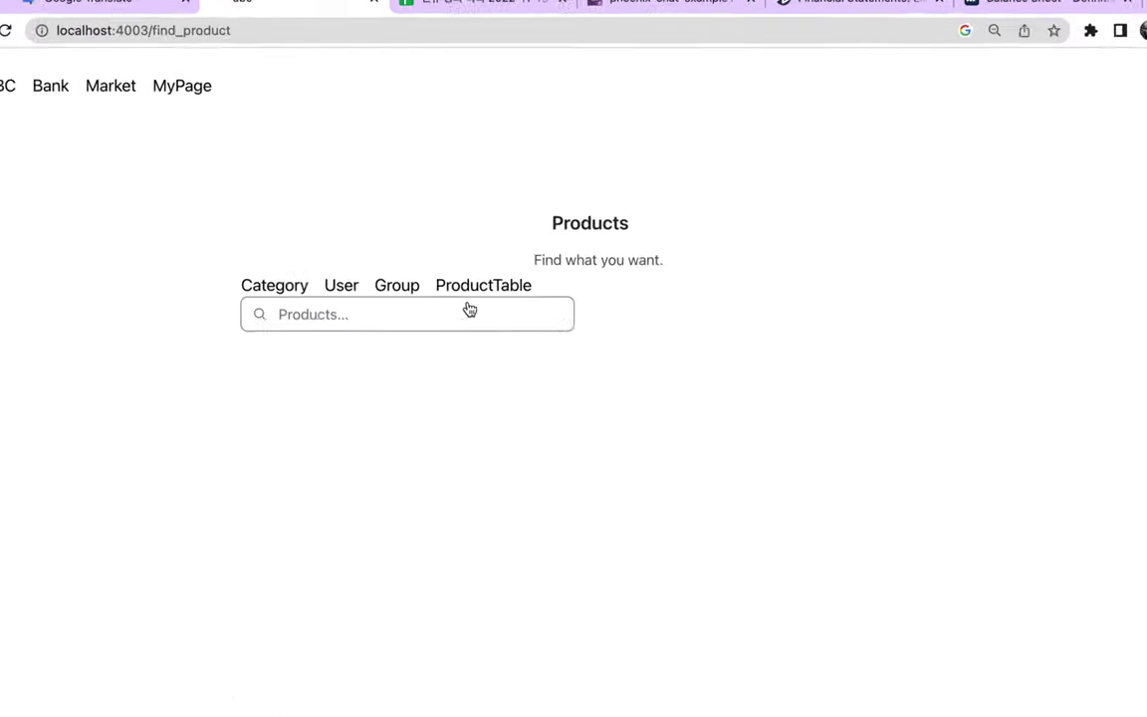
click(474, 288)
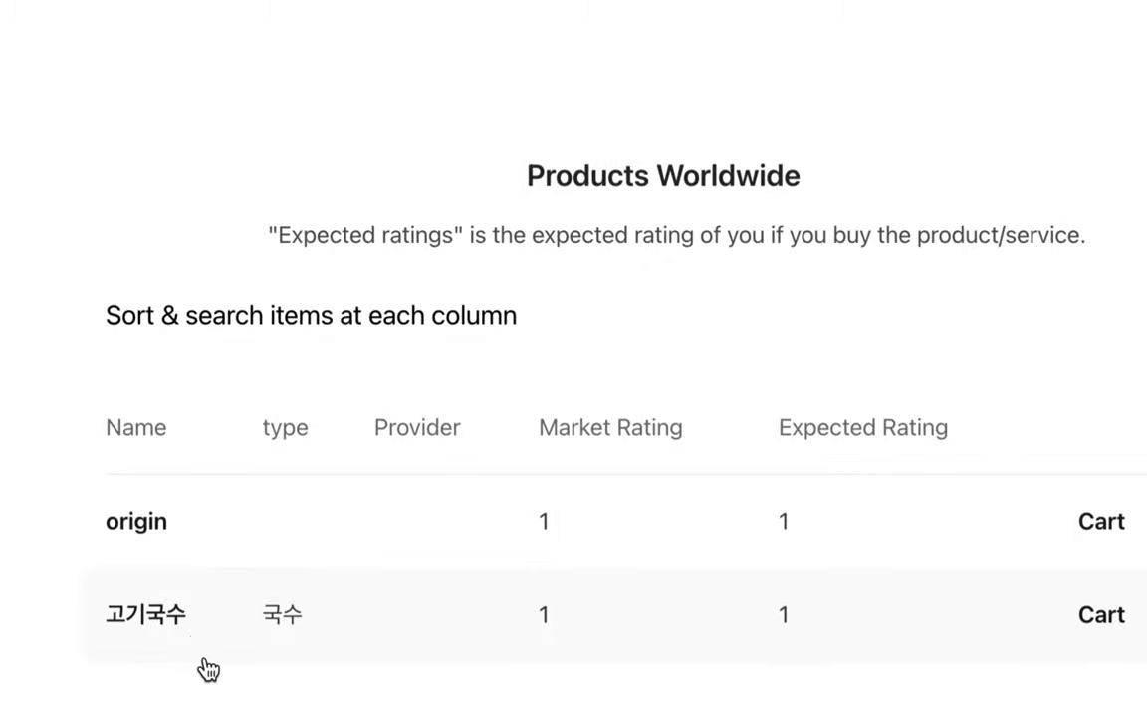
scroll(207, 669, down, 3)
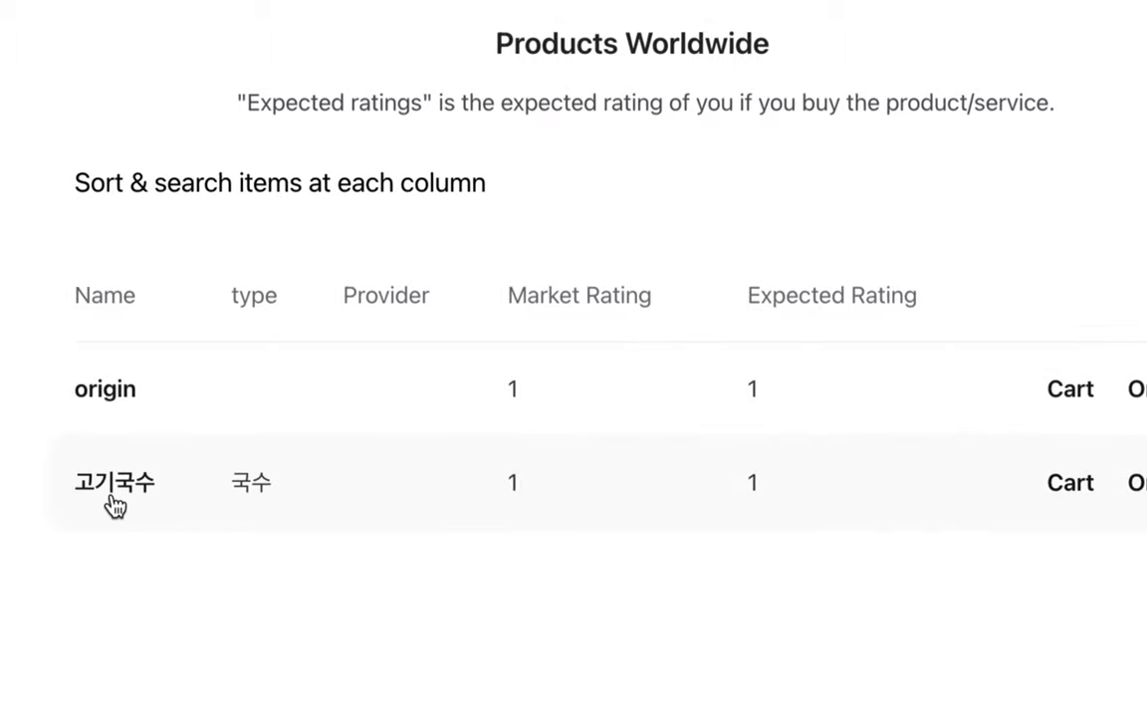
click(121, 483)
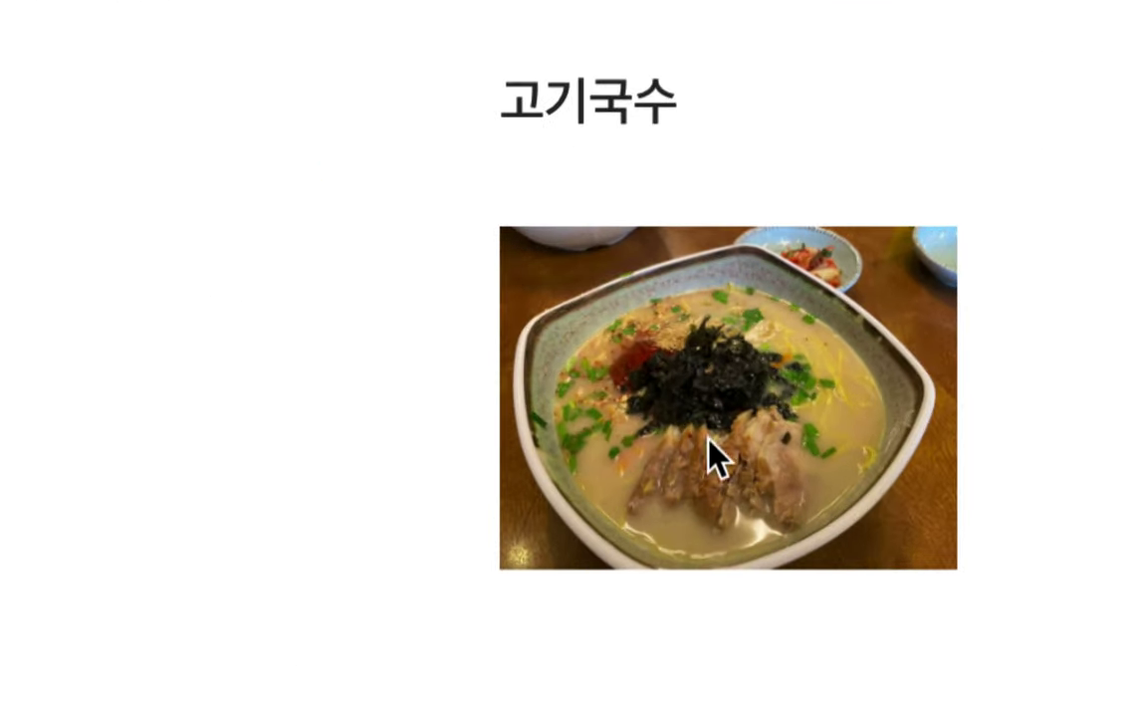
Step: Examine the price and available quantity on the 고기국수 product page
scroll(504, 369, down, 2)
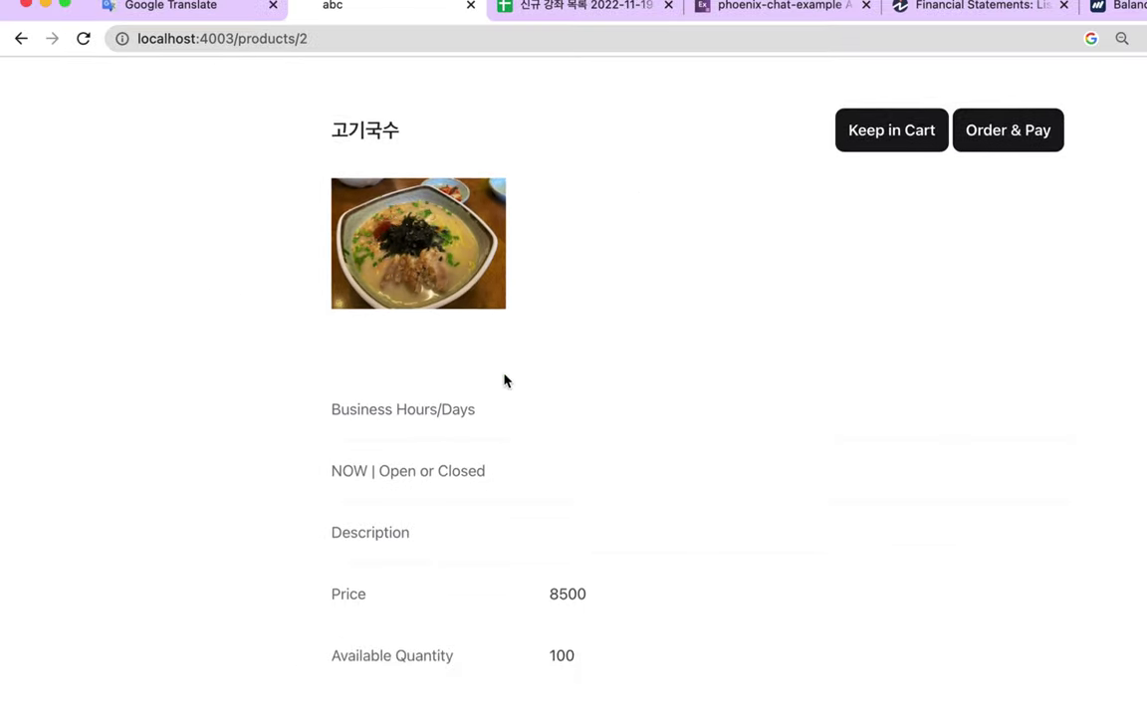
scroll(504, 381, down, 4)
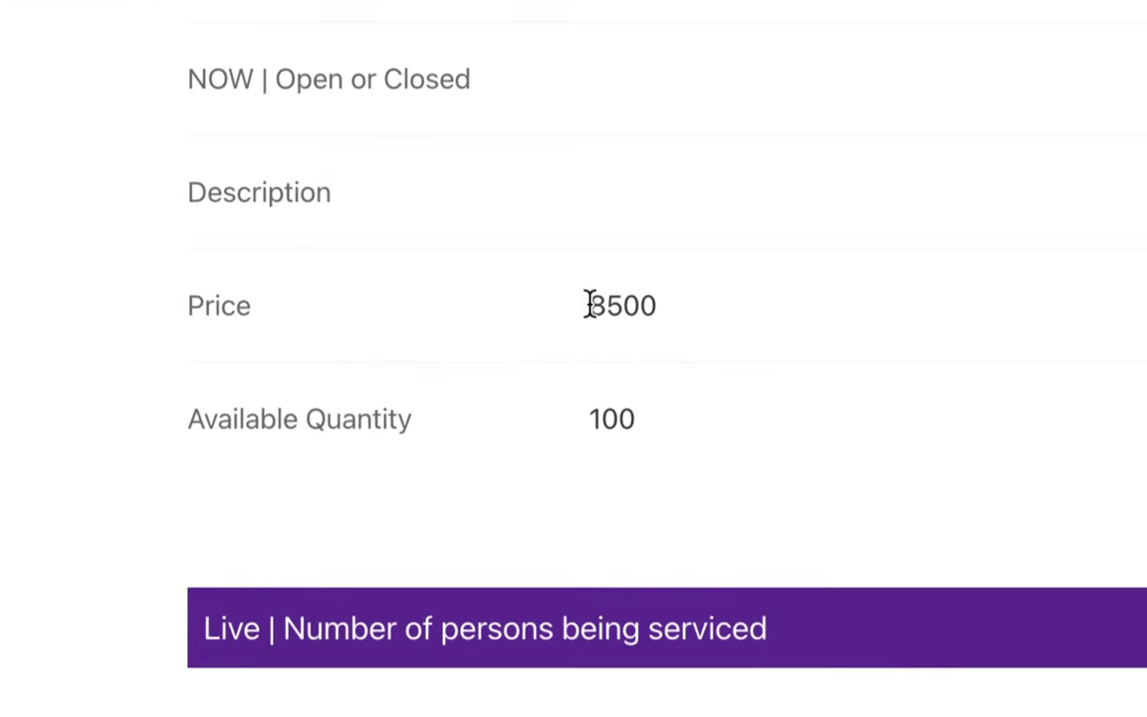
drag(589, 304, 689, 315)
drag(578, 429, 658, 431)
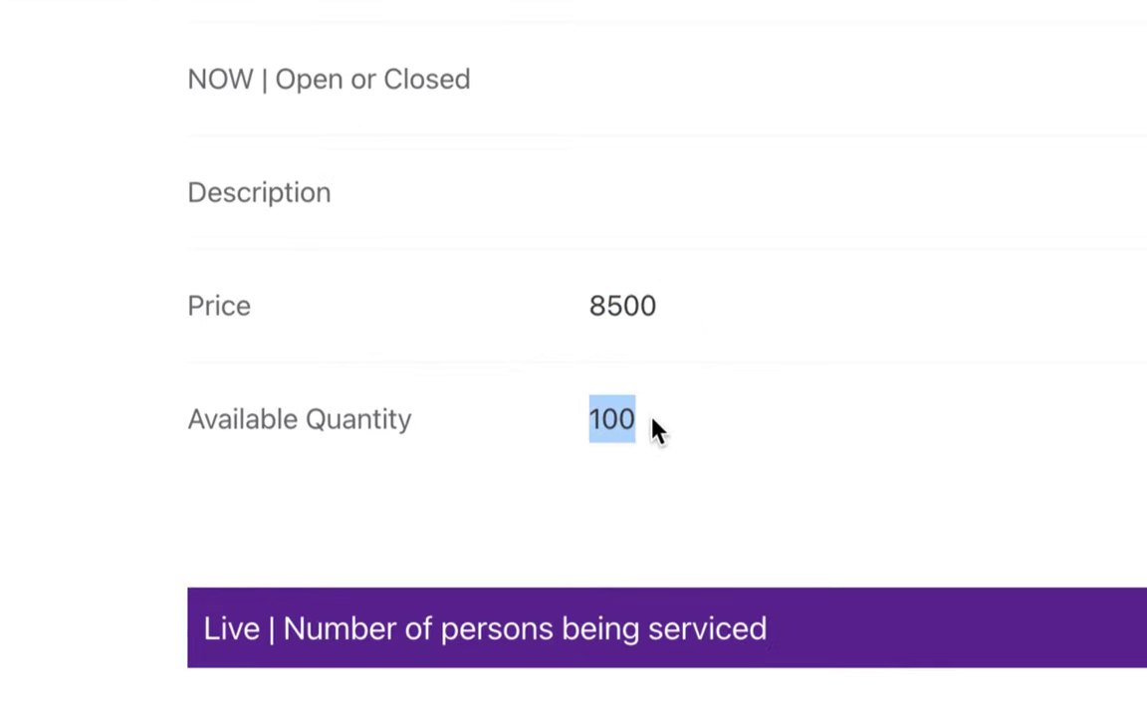
scroll(712, 13, up, 3)
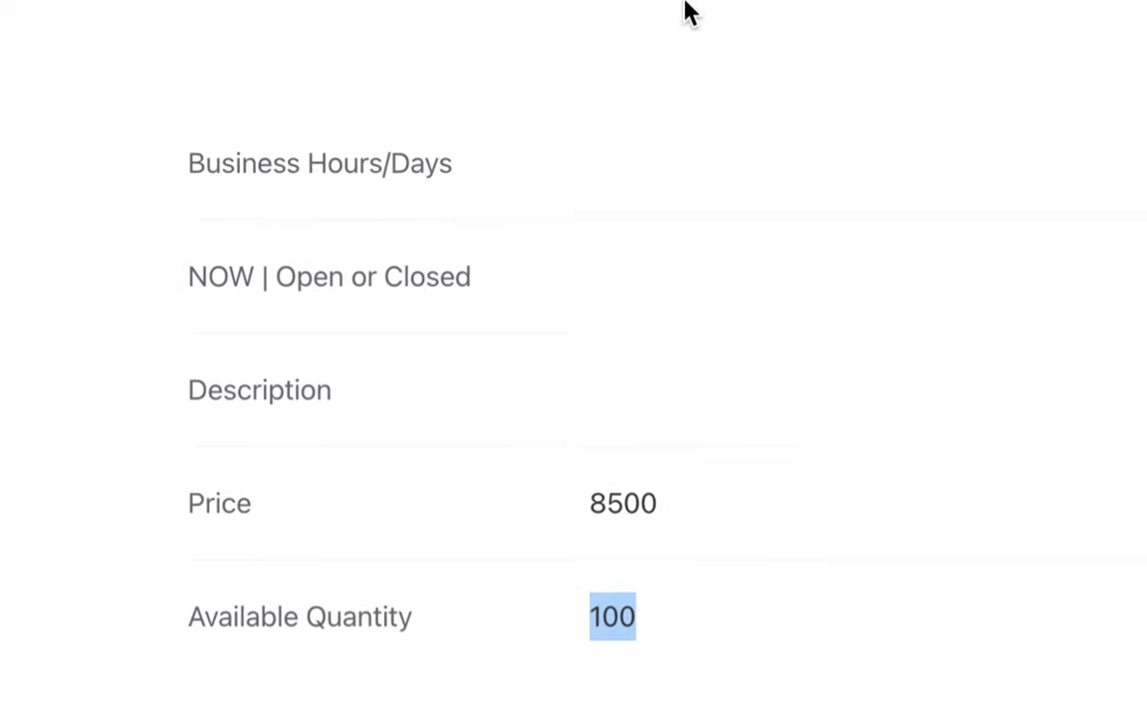
Step: Examine the 고기국수 page's business hours, open status and description fields and its live section on persons being serviced and waiting
drag(277, 276, 503, 289)
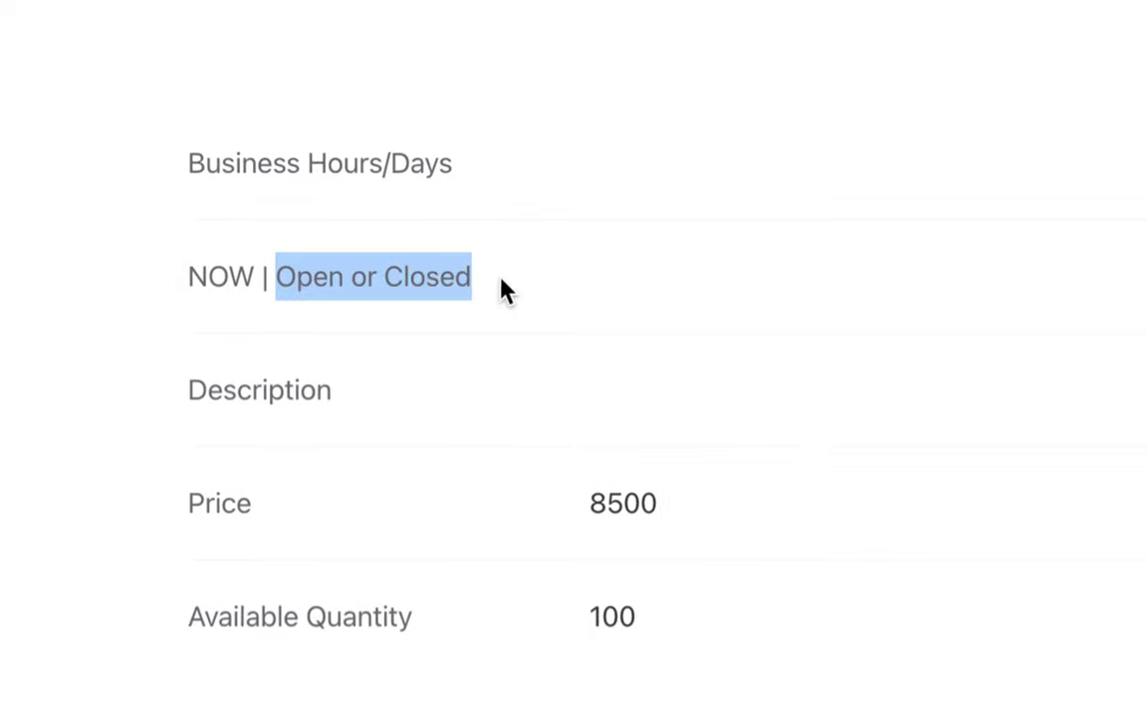
drag(306, 165, 468, 179)
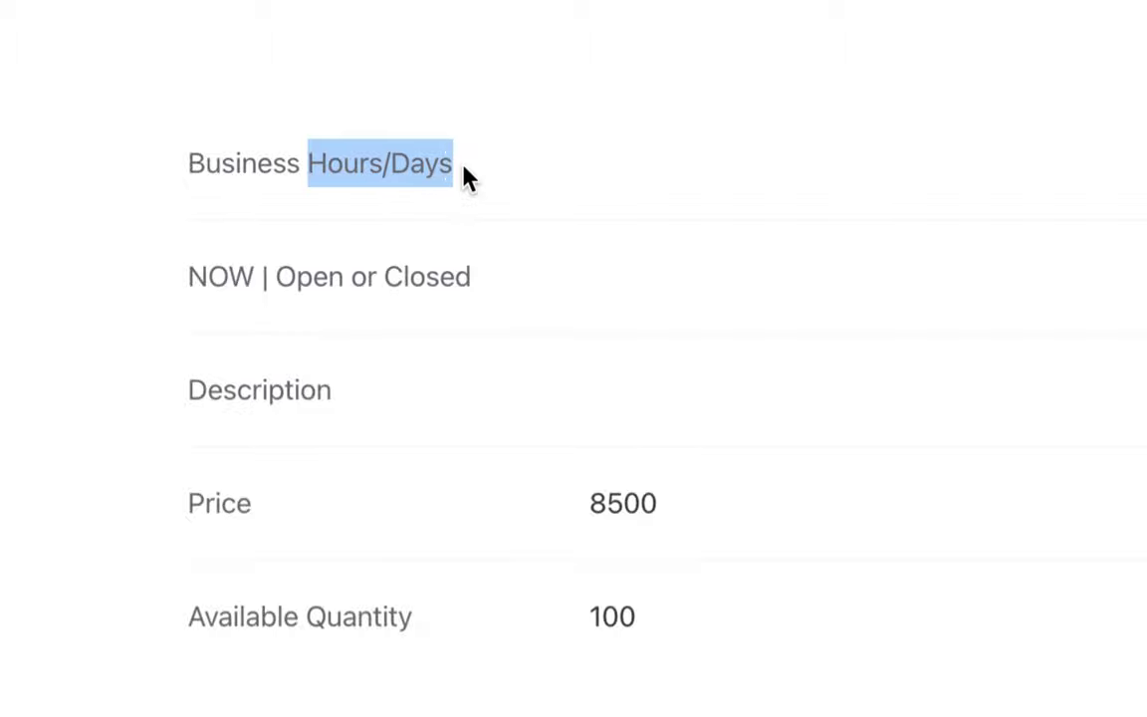
click(219, 390)
drag(219, 390, 327, 391)
scroll(421, 452, down, 5)
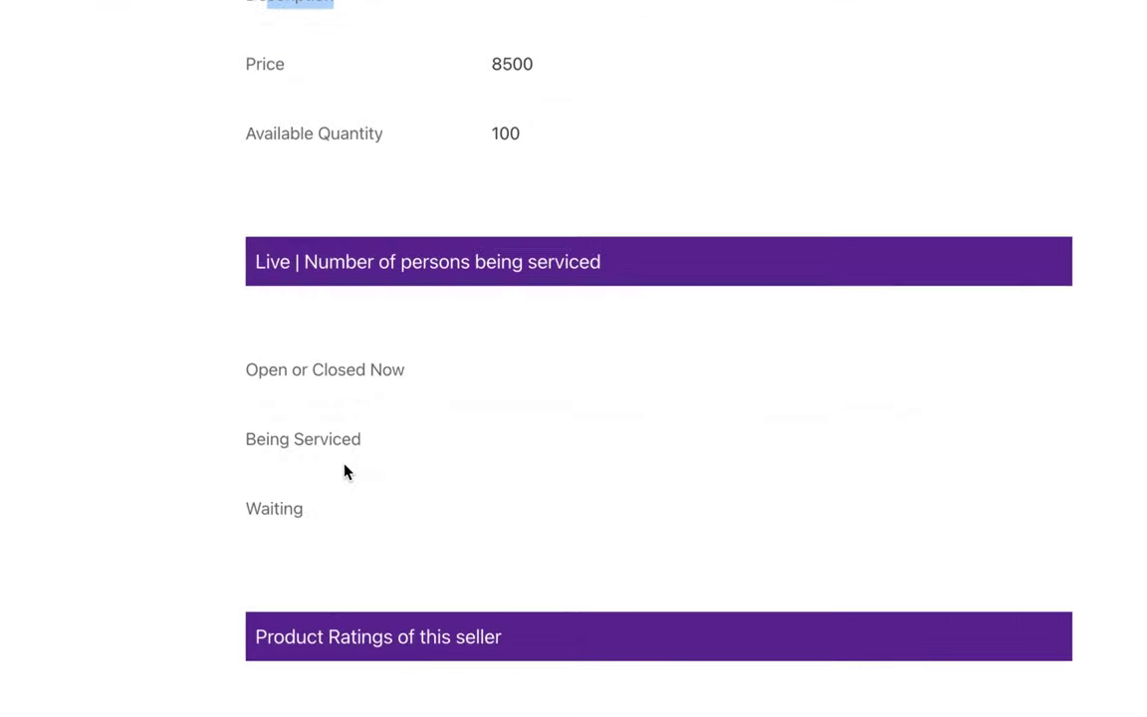
drag(249, 346, 404, 346)
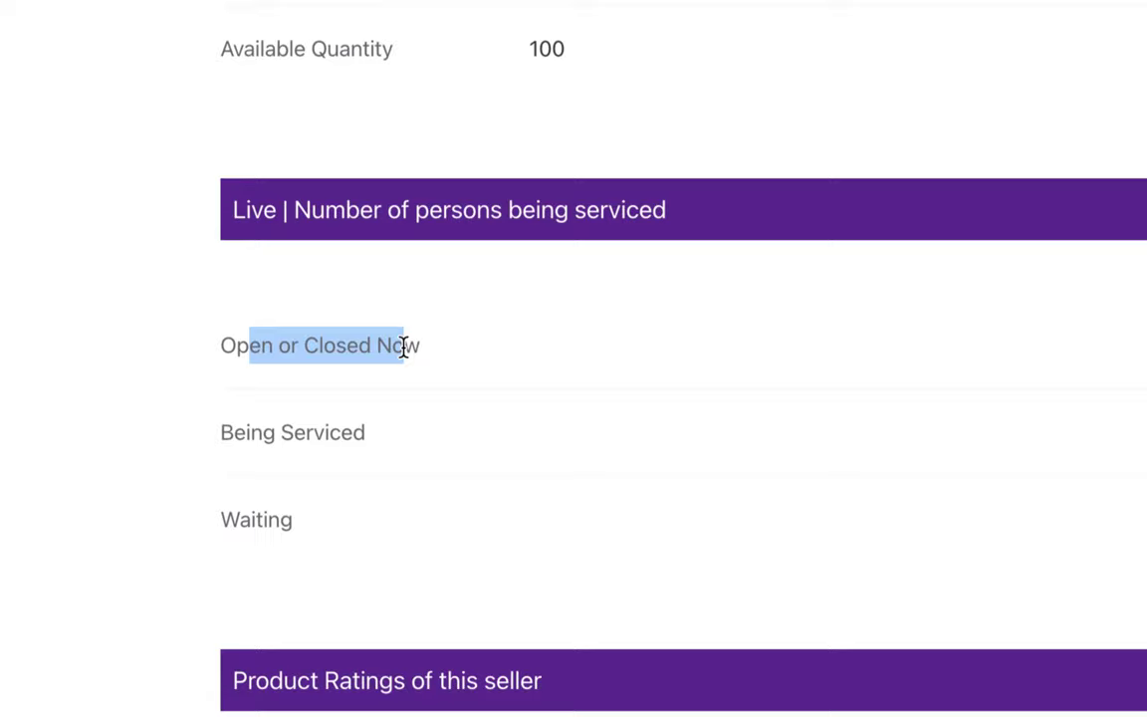
drag(261, 436, 379, 444)
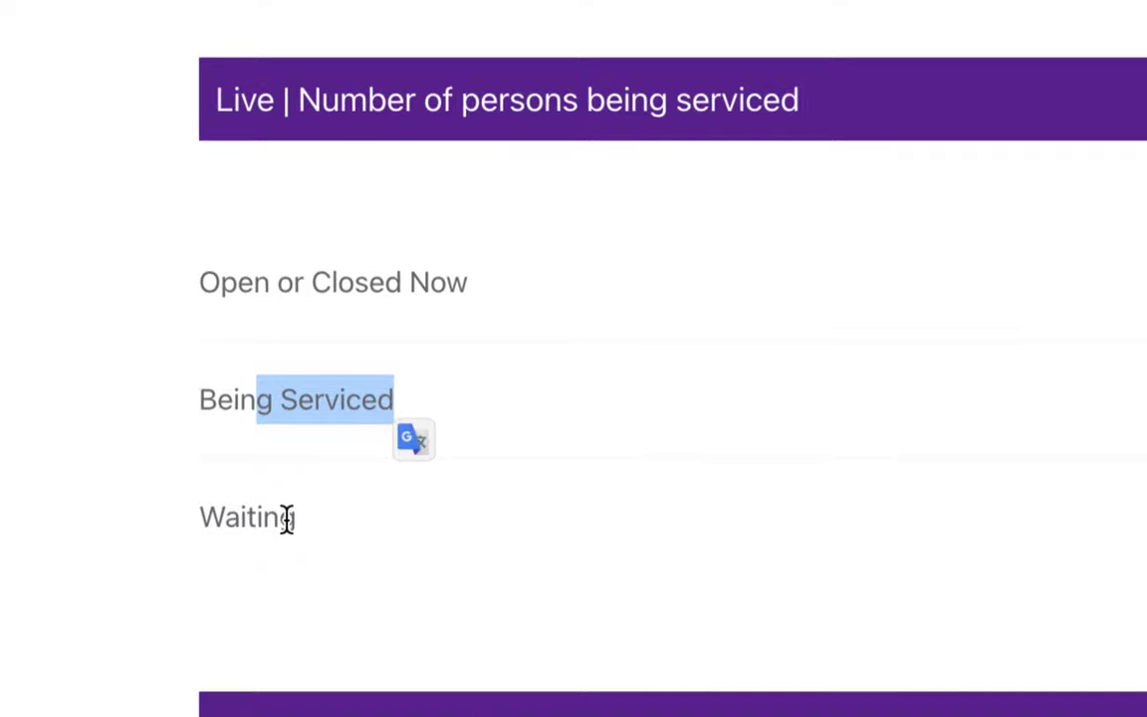
click(287, 517)
drag(221, 520, 344, 528)
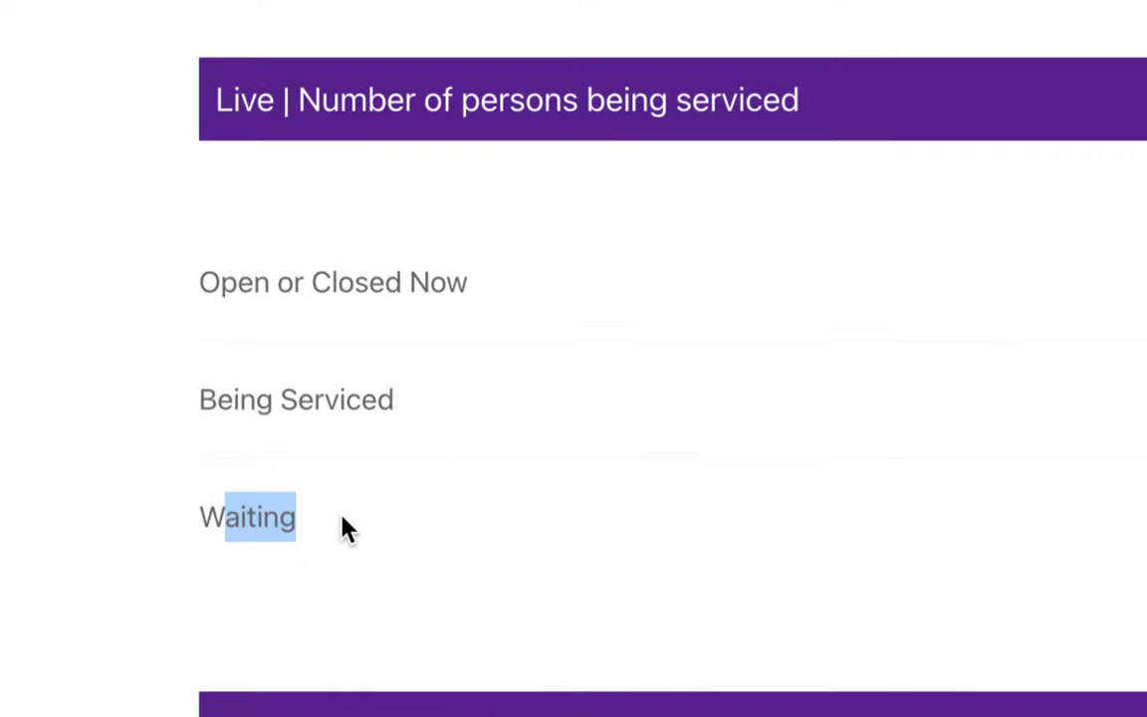
click(269, 282)
drag(269, 281, 417, 282)
Step: Examine the seller's product ratings, the rating, price and sales history graphs, and the Product History's certifications, penalties and rewards
scroll(417, 282, down, 6)
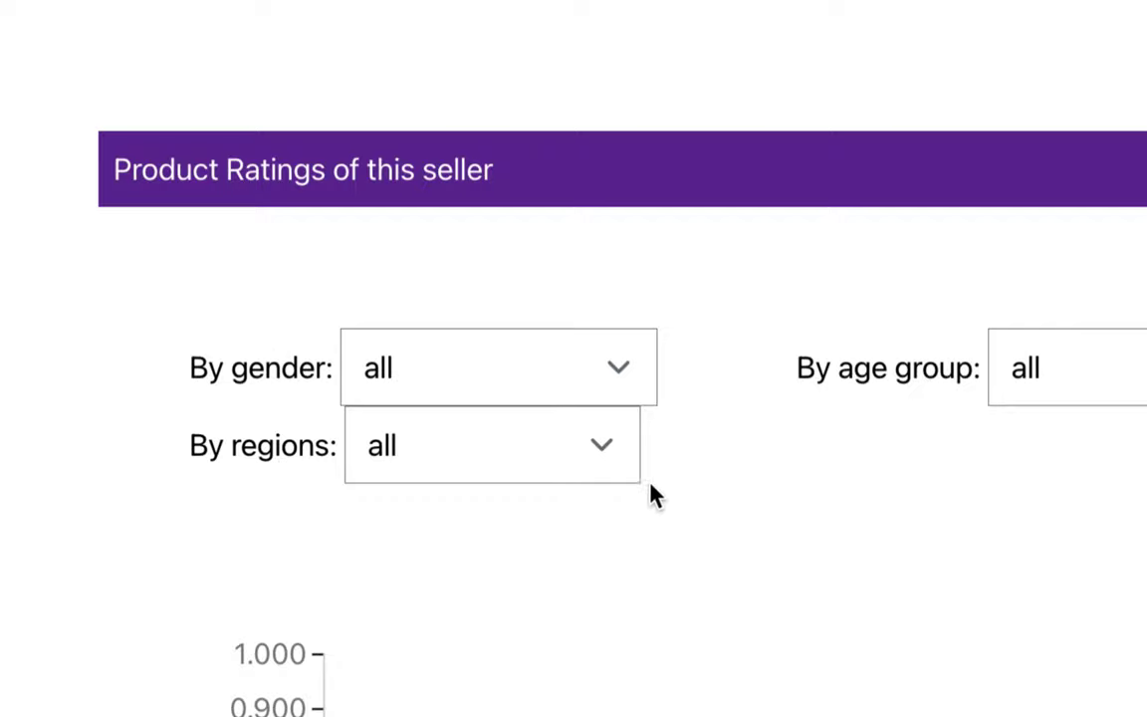
scroll(584, 487, down, 15)
scroll(586, 497, down, 1)
scroll(585, 497, up, 1)
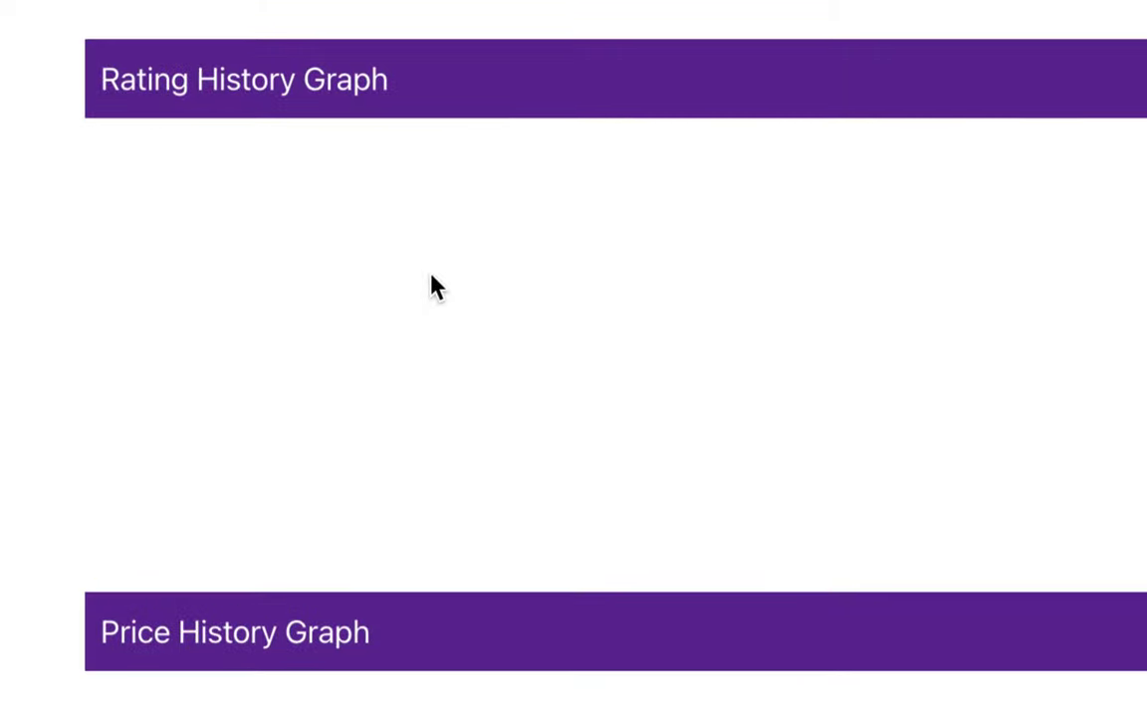
drag(127, 80, 343, 80)
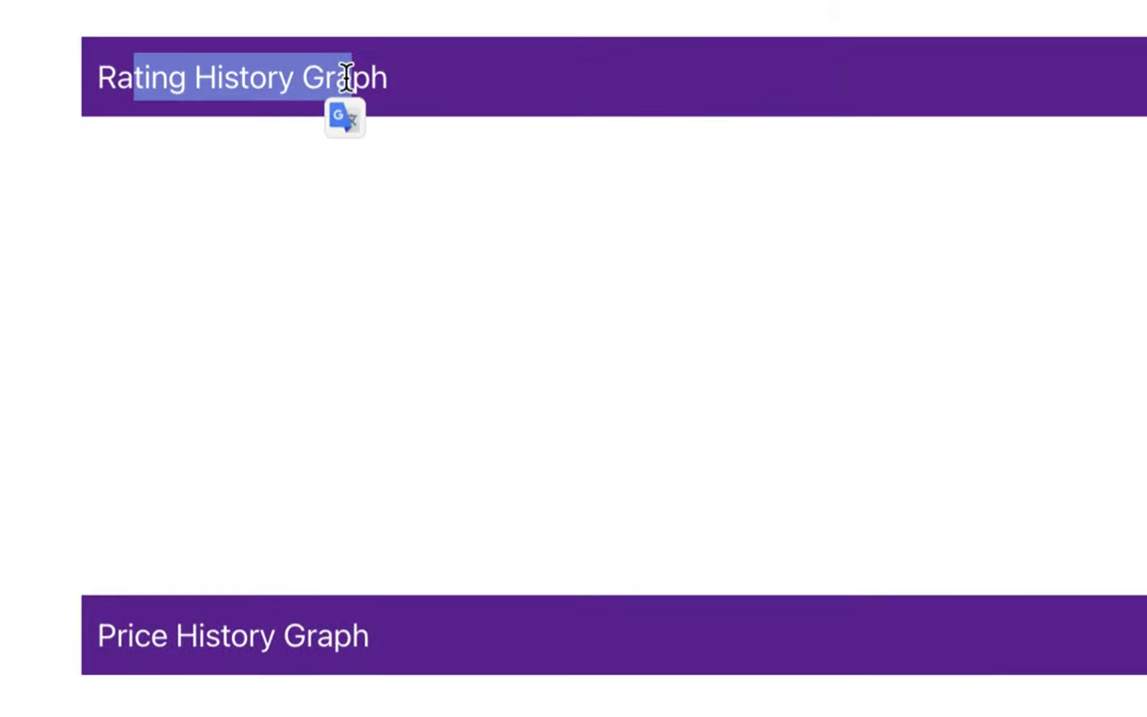
scroll(609, 317, down, 5)
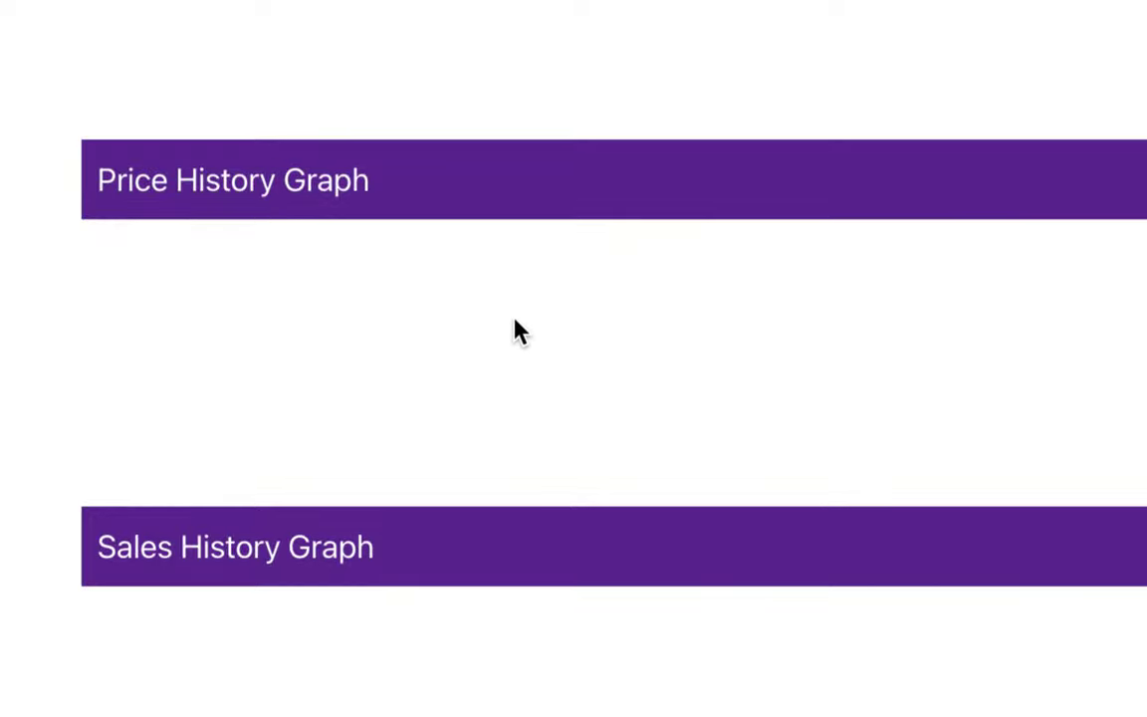
scroll(642, 327, down, 3)
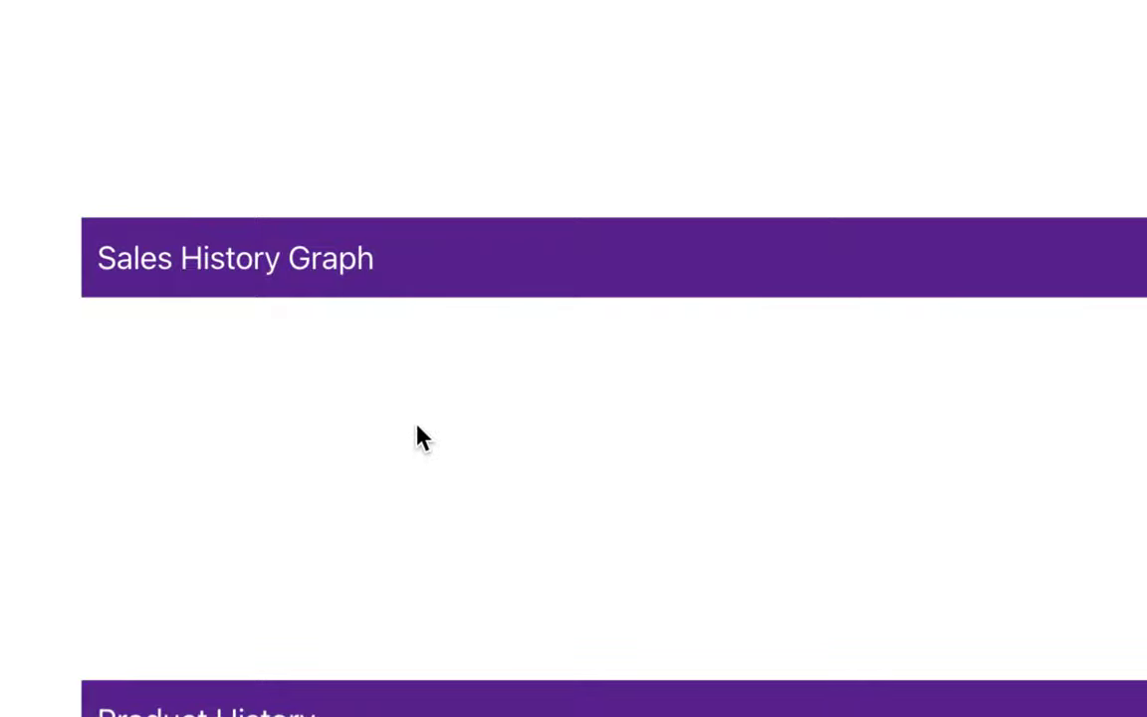
scroll(422, 438, down, 2)
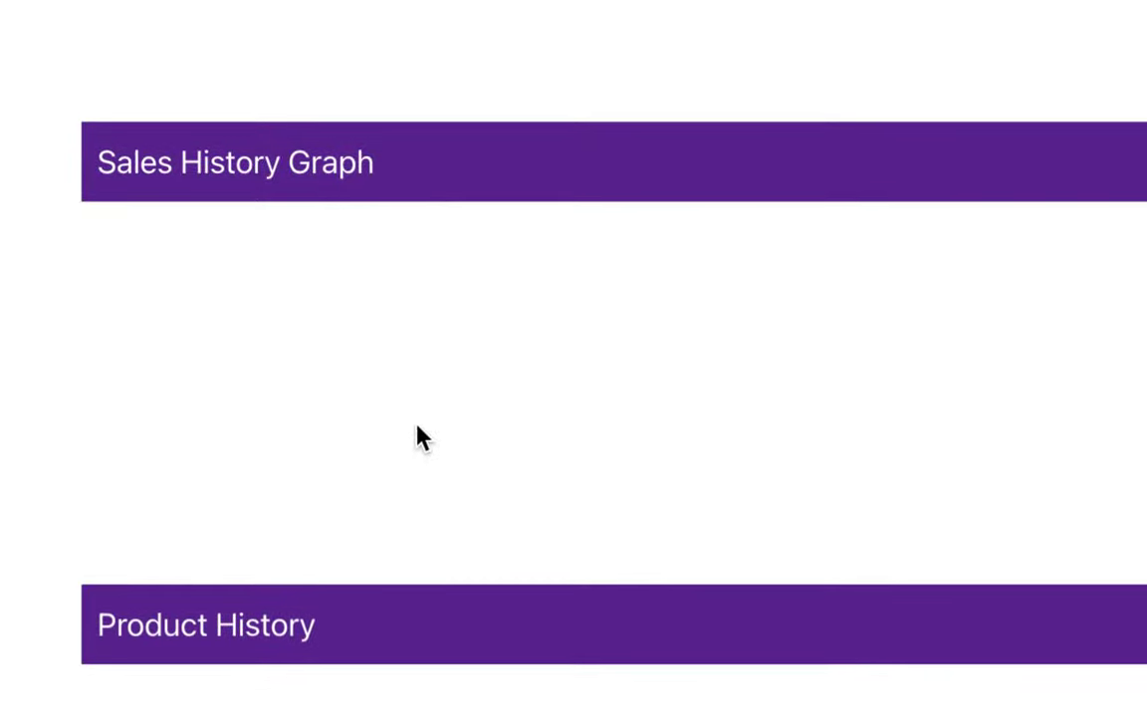
scroll(332, 293, down, 5)
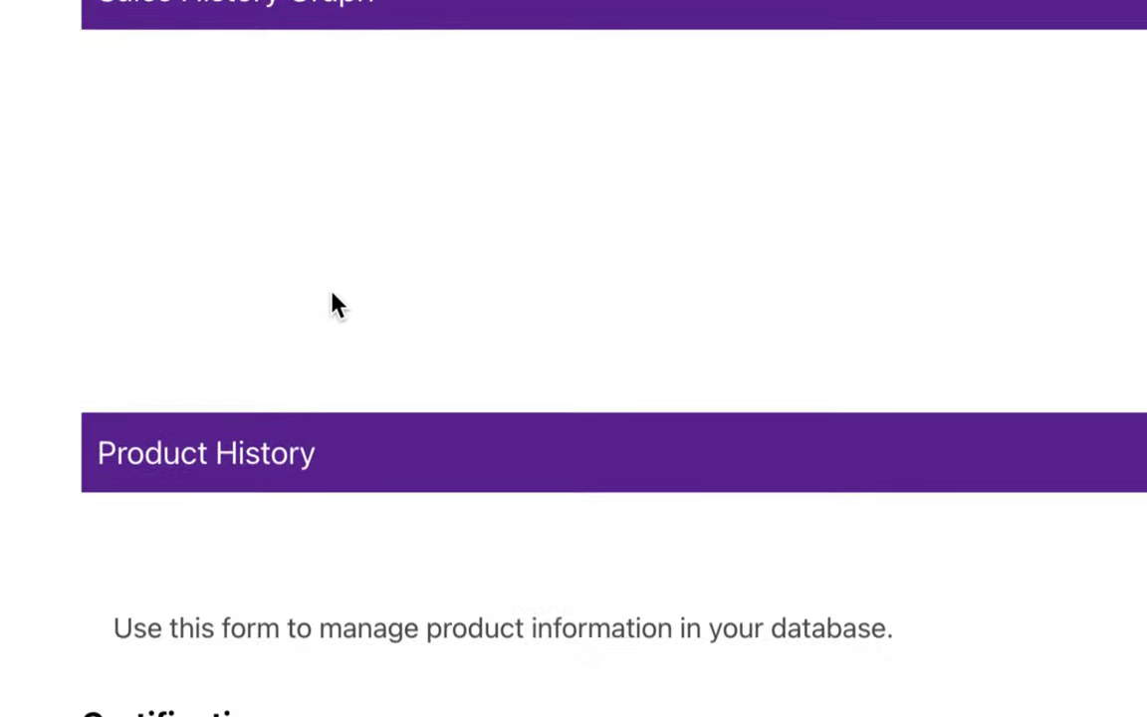
scroll(219, 269, down, 1)
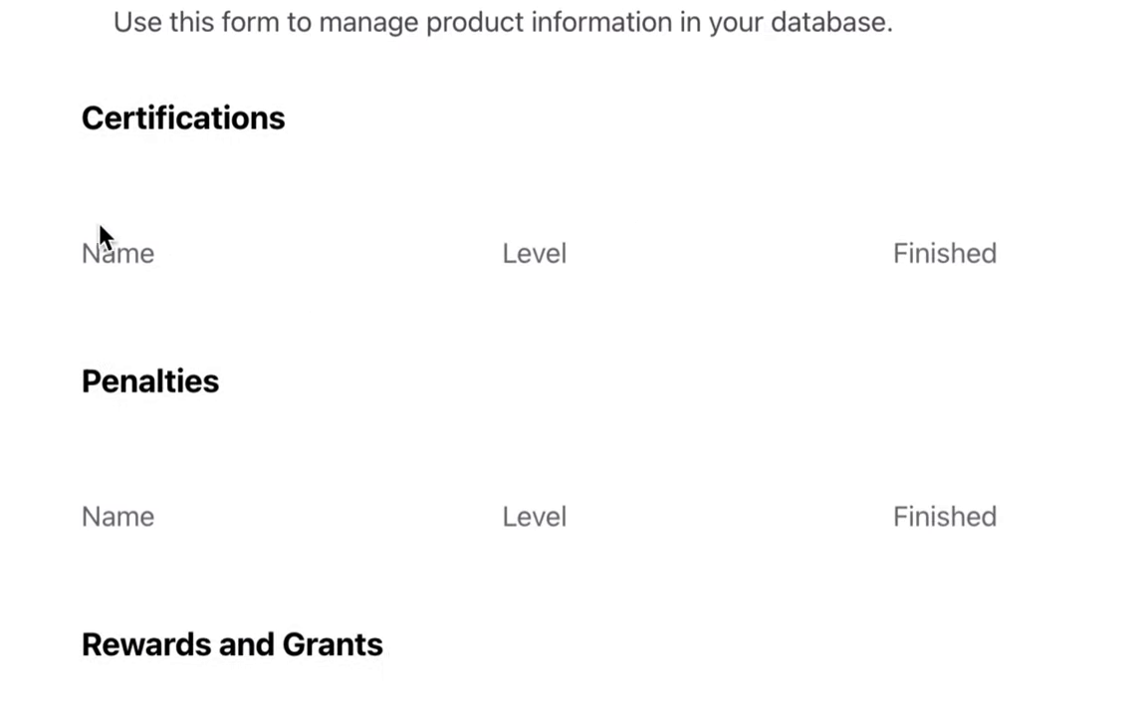
drag(95, 120, 253, 124)
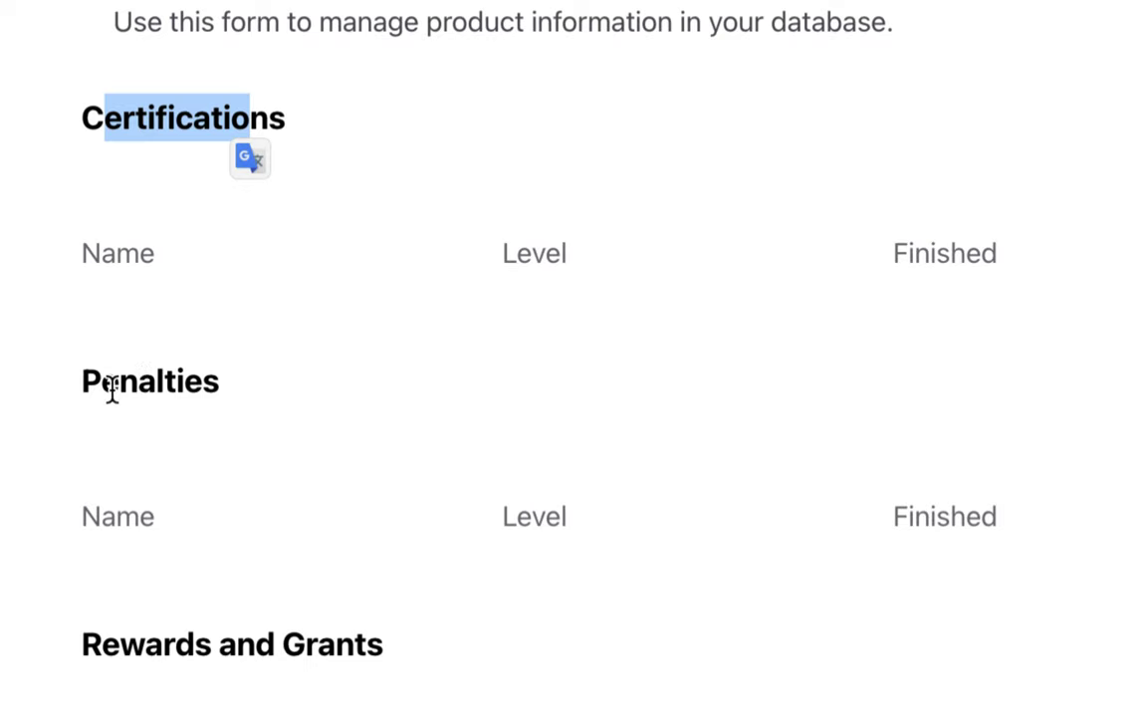
drag(111, 390, 177, 394)
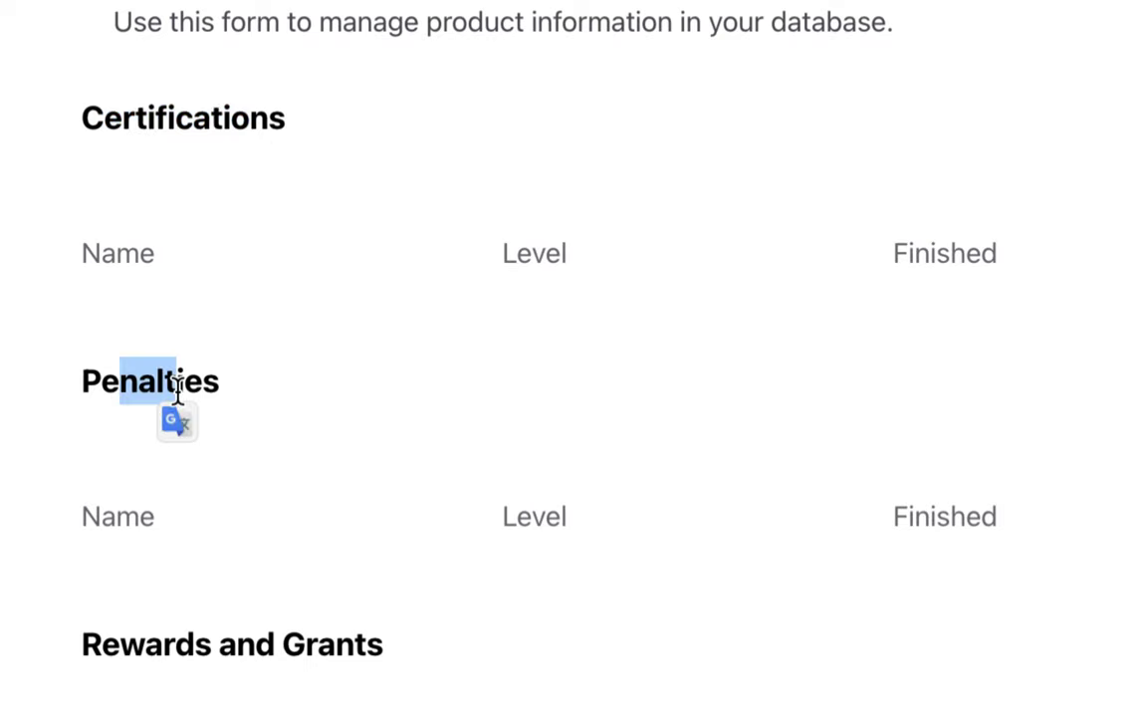
scroll(284, 448, down, 5)
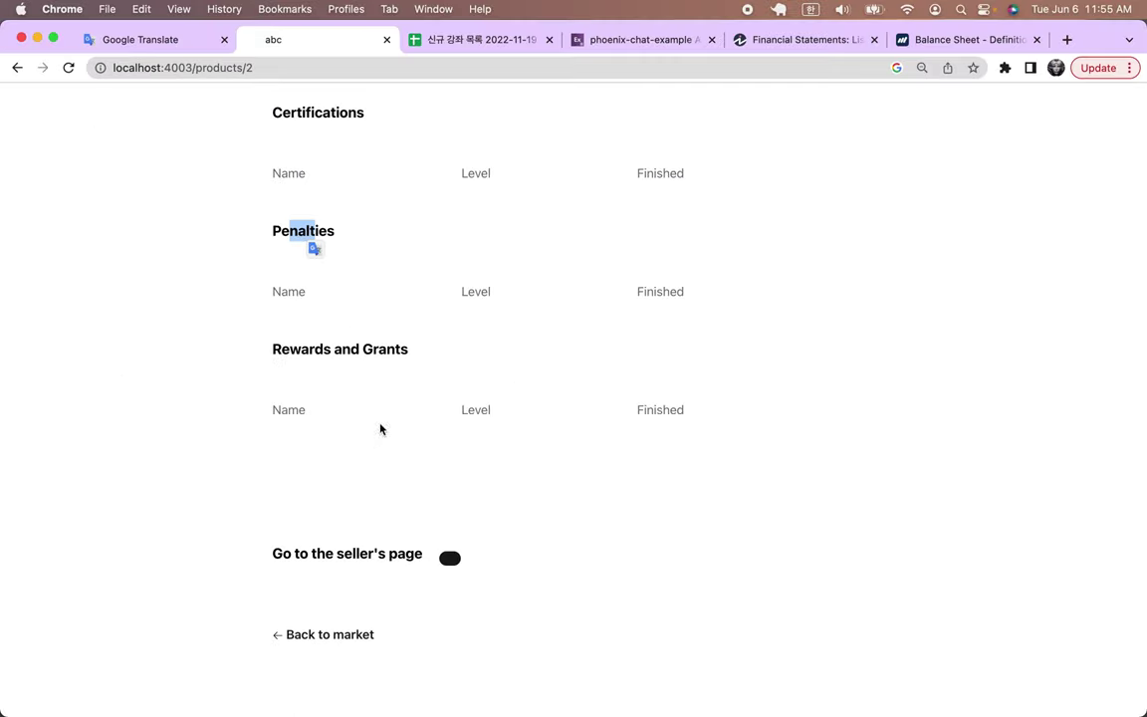
Step: Start an order for 고기국수 from its product page and keep the order's purpose as Private use
scroll(576, 318, up, 20)
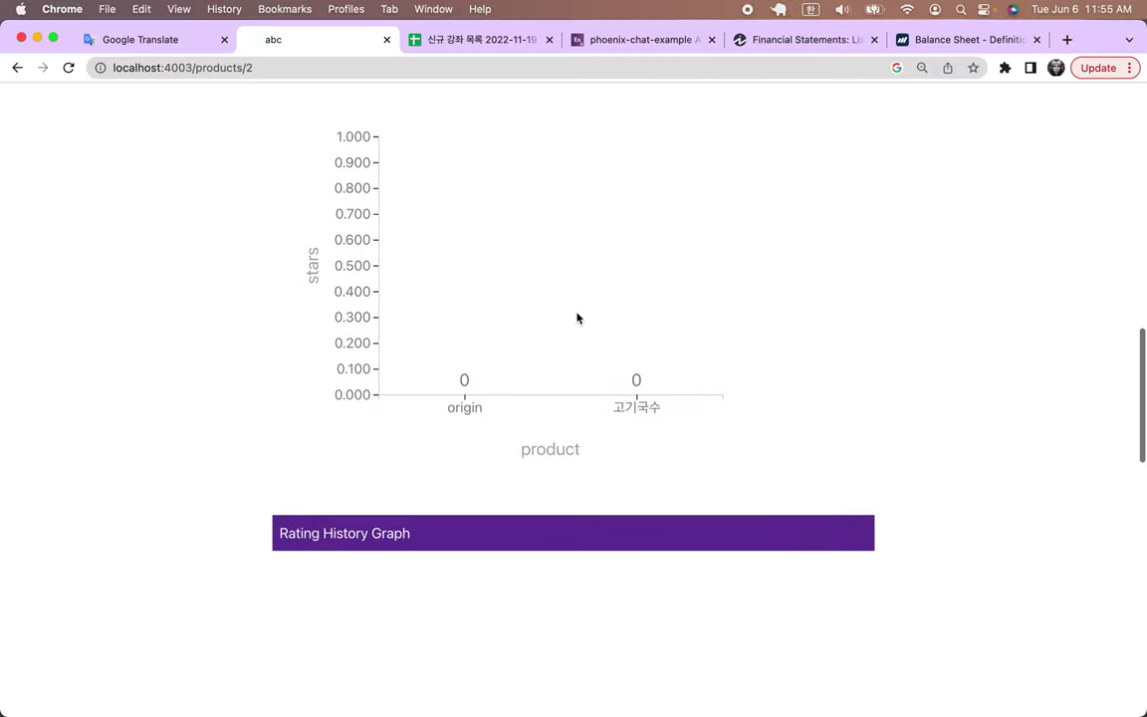
scroll(577, 317, up, 5)
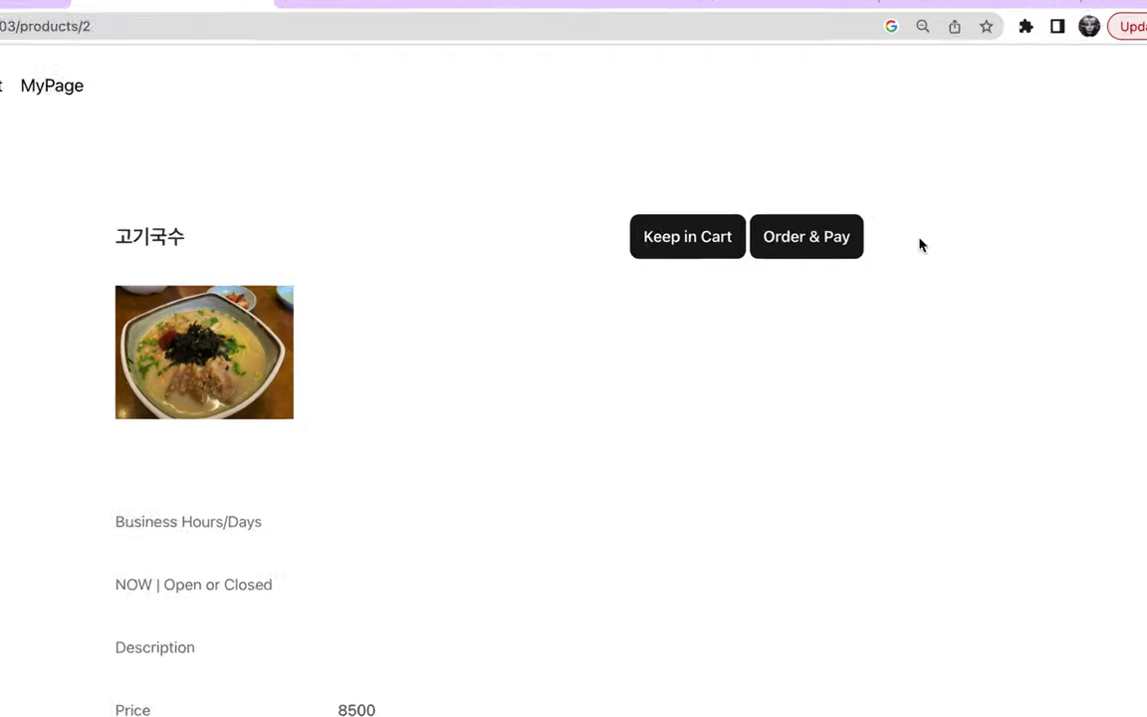
click(779, 248)
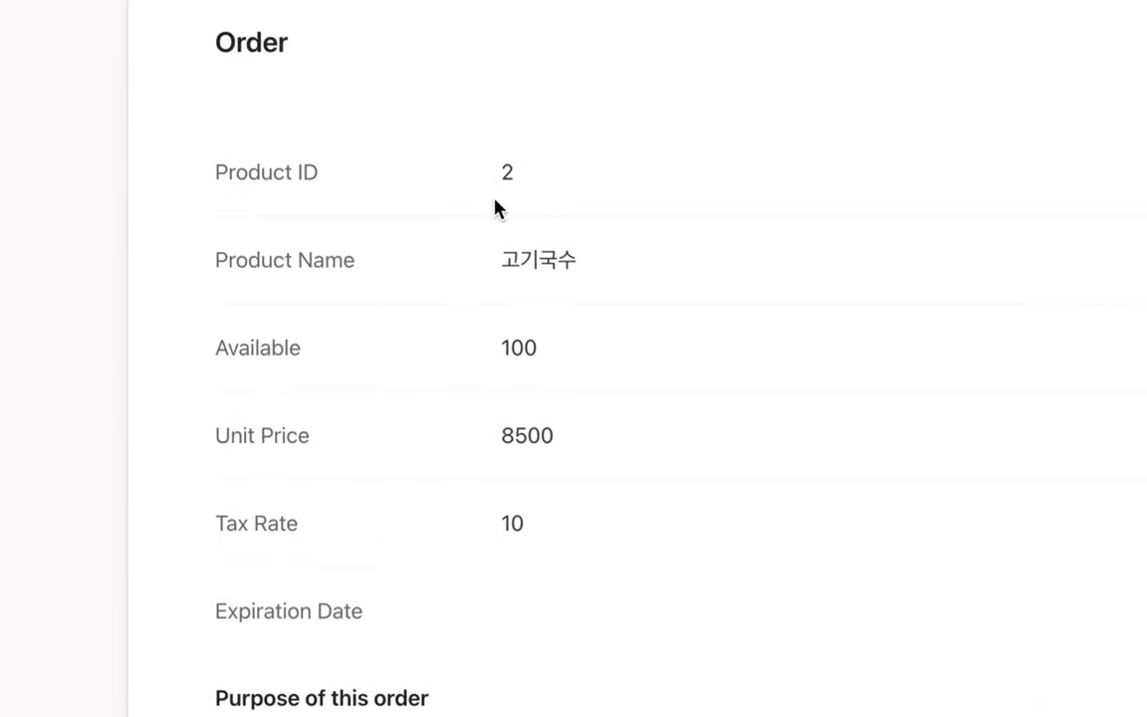
scroll(450, 345, down, 3)
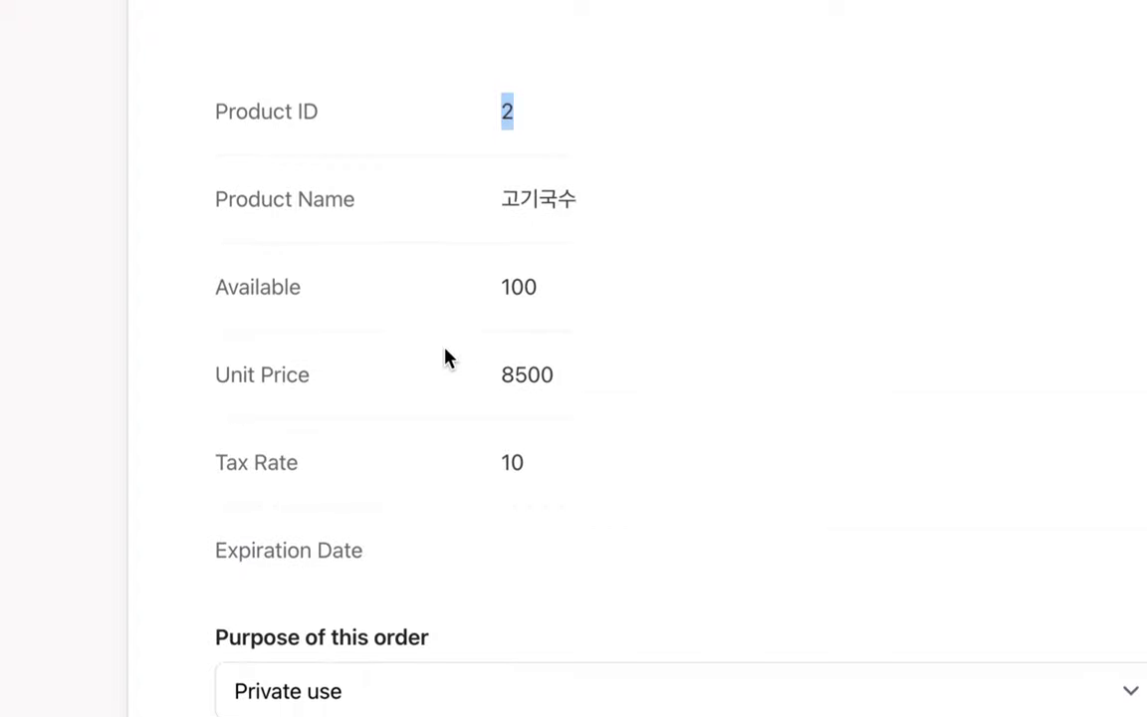
scroll(461, 430, down, 2)
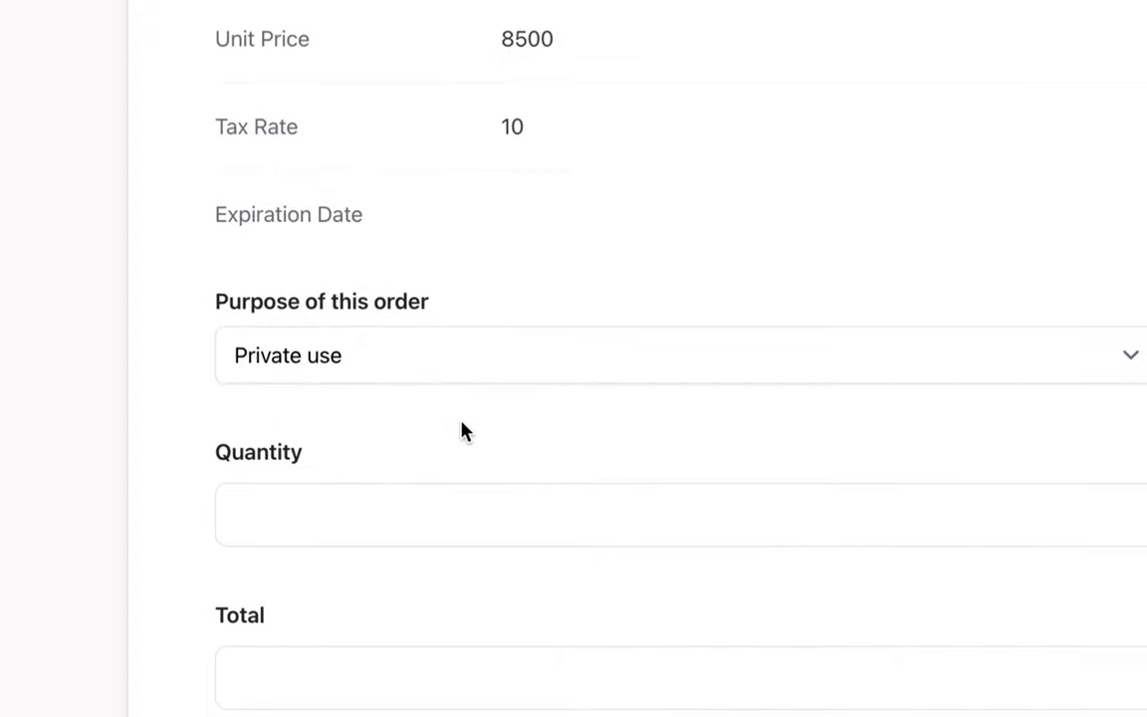
click(309, 370)
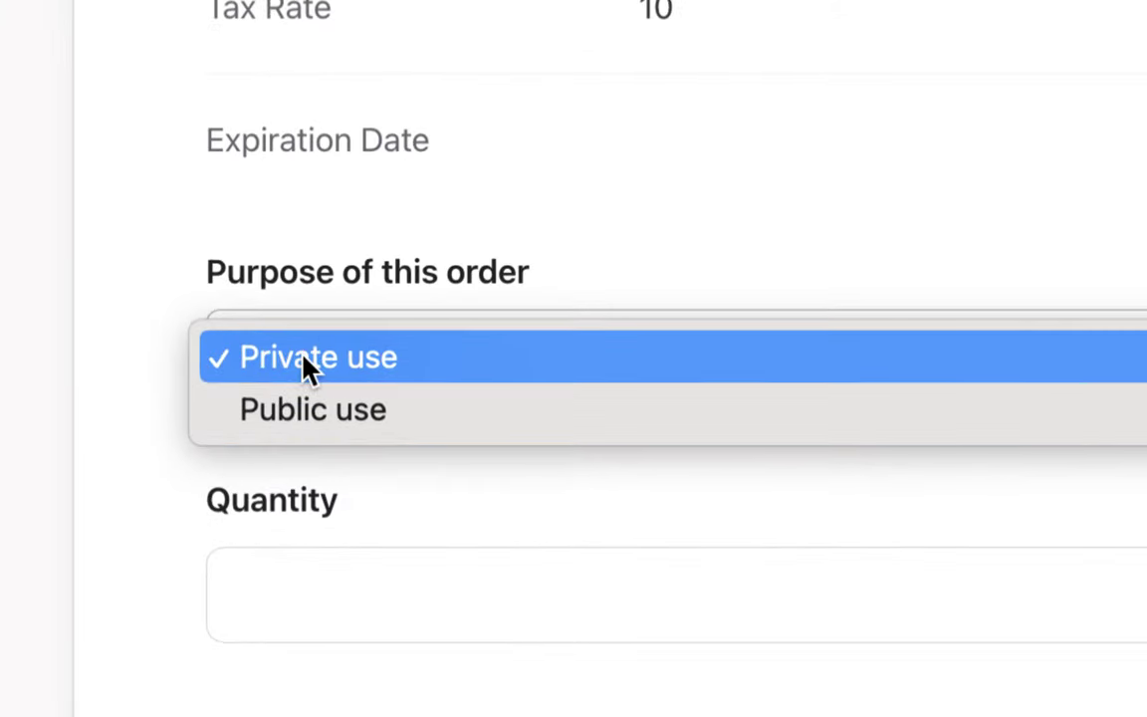
click(149, 364)
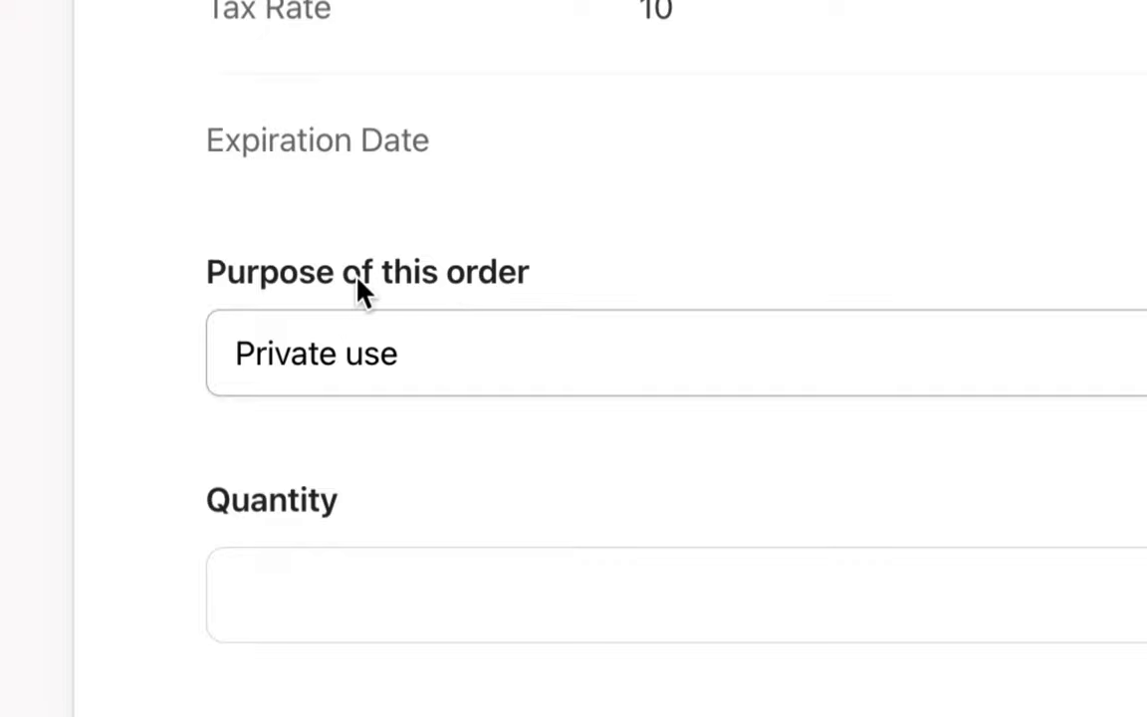
Step: Set the order quantity to 10 and save the order without a reservation date
scroll(358, 288, down, 2)
click(274, 376)
text(10)
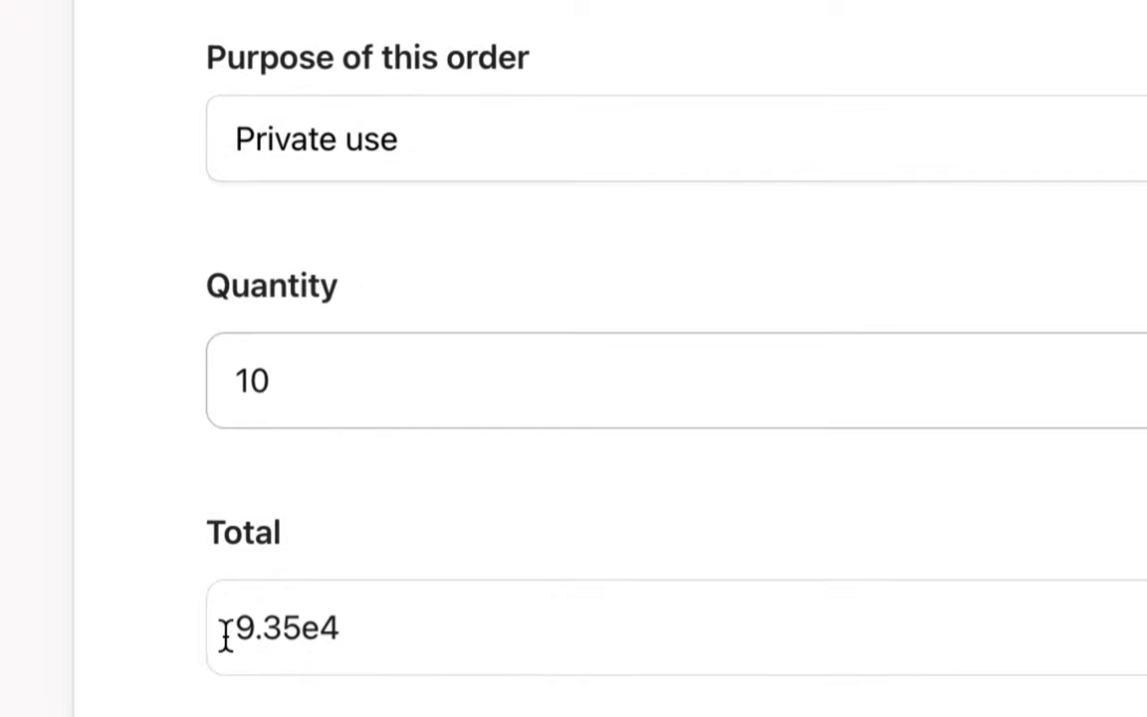
scroll(223, 623, down, 2)
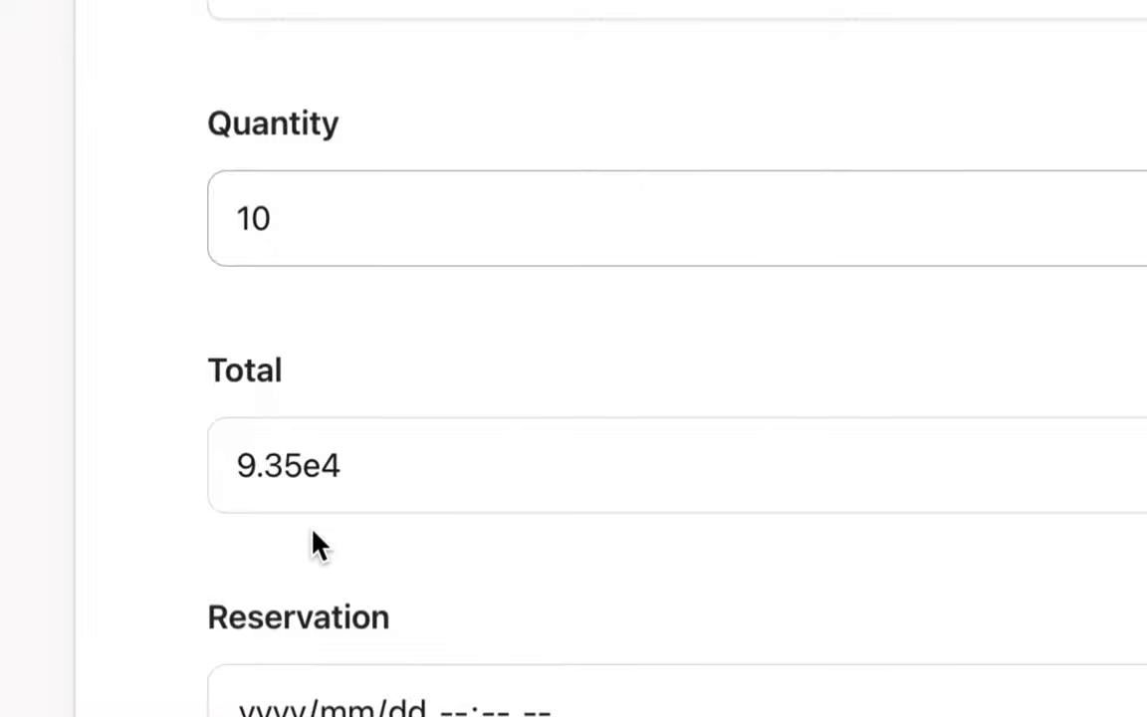
scroll(310, 540, down, 5)
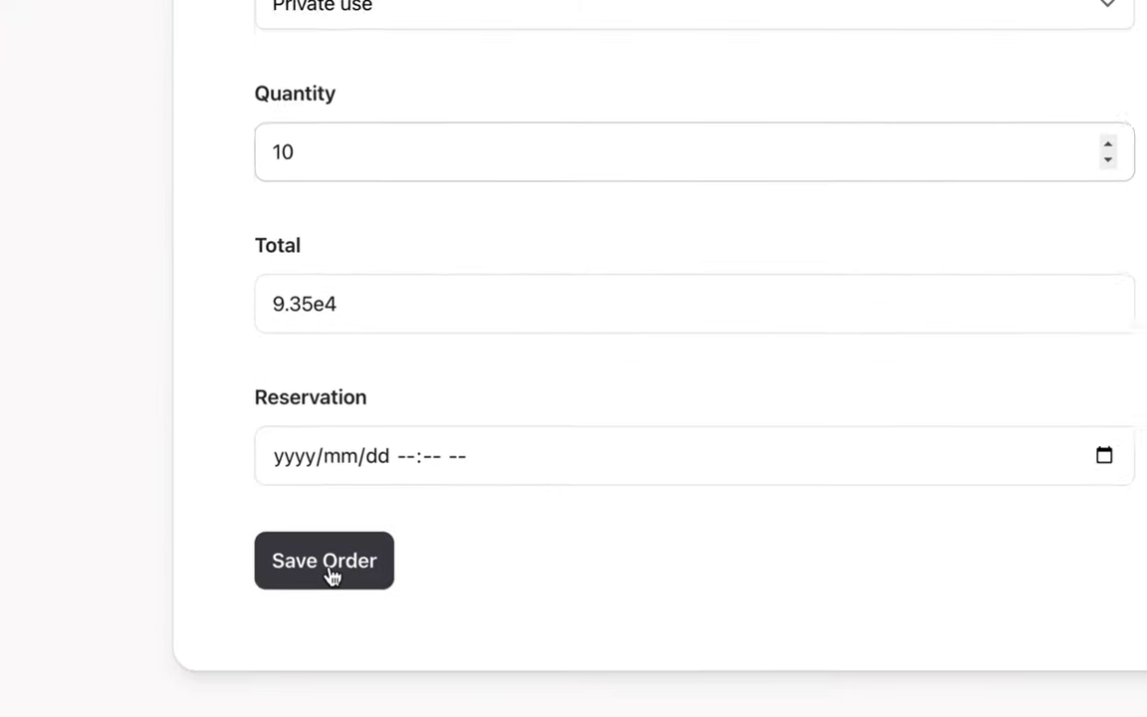
click(320, 572)
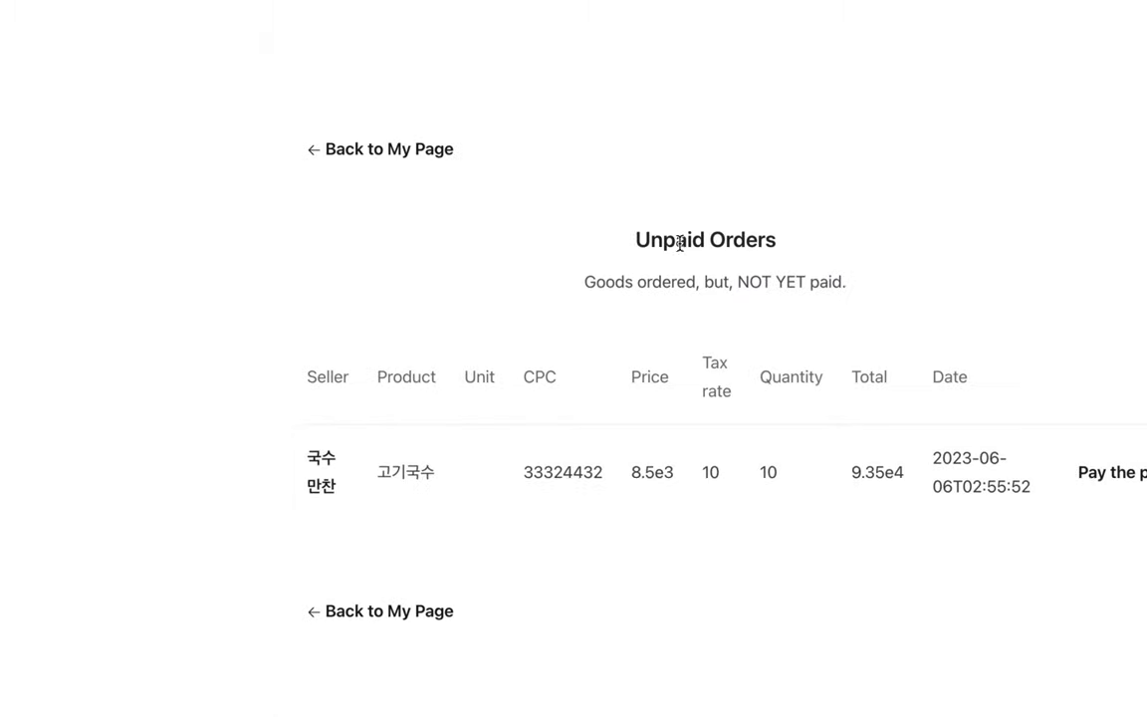
Step: Reach the unpaid orders by way of My Page's cart and pay the price of the 고기국수 order
drag(635, 239, 792, 243)
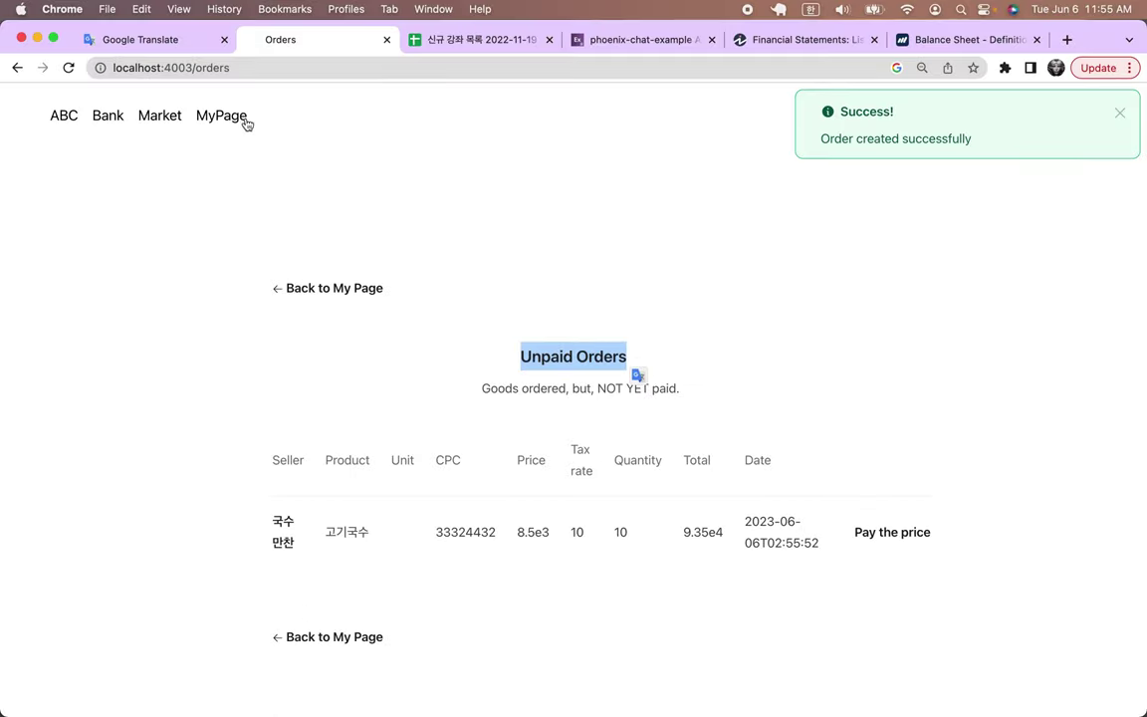
click(237, 117)
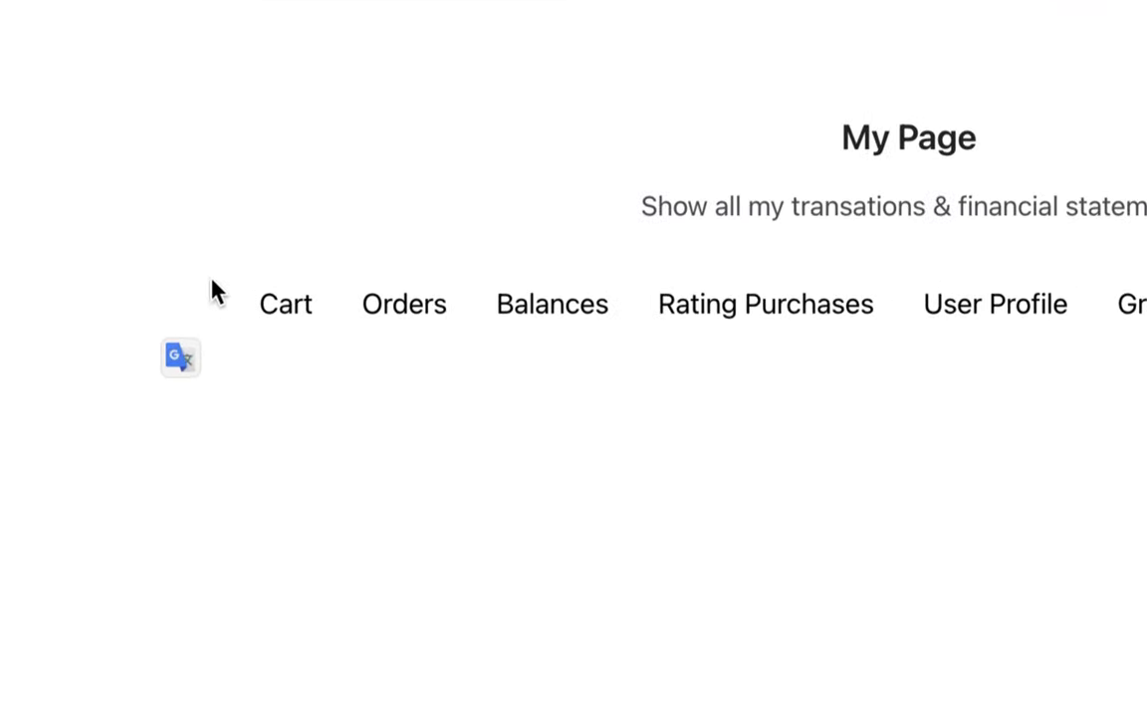
click(285, 313)
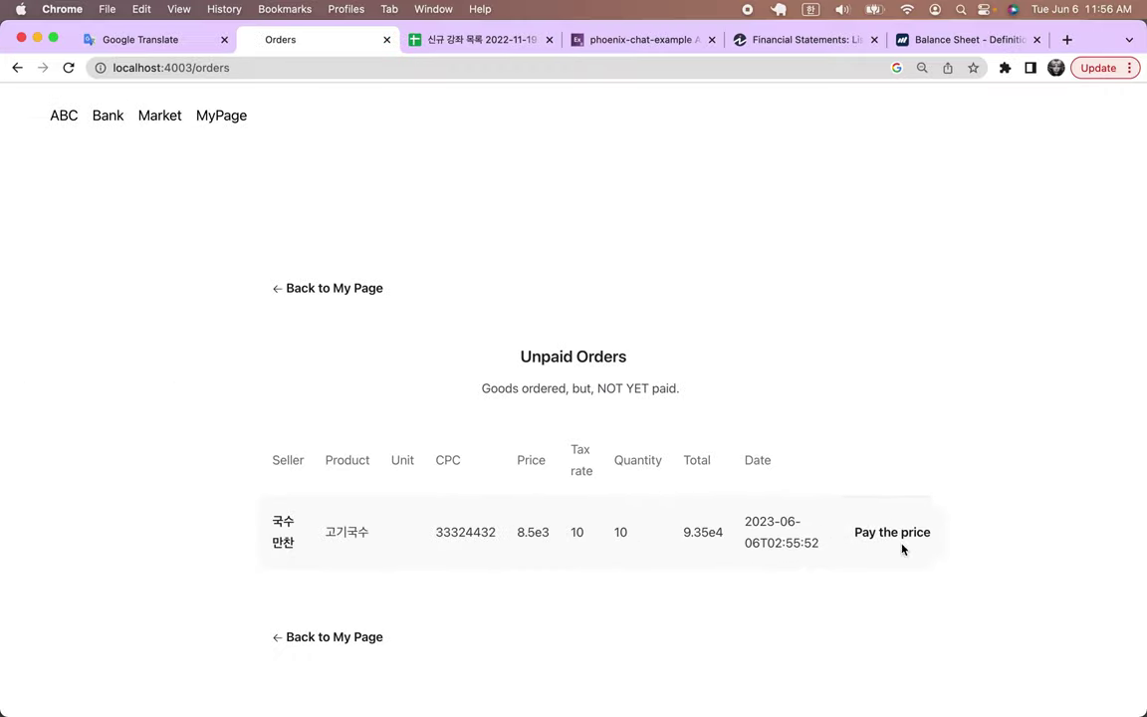
click(893, 536)
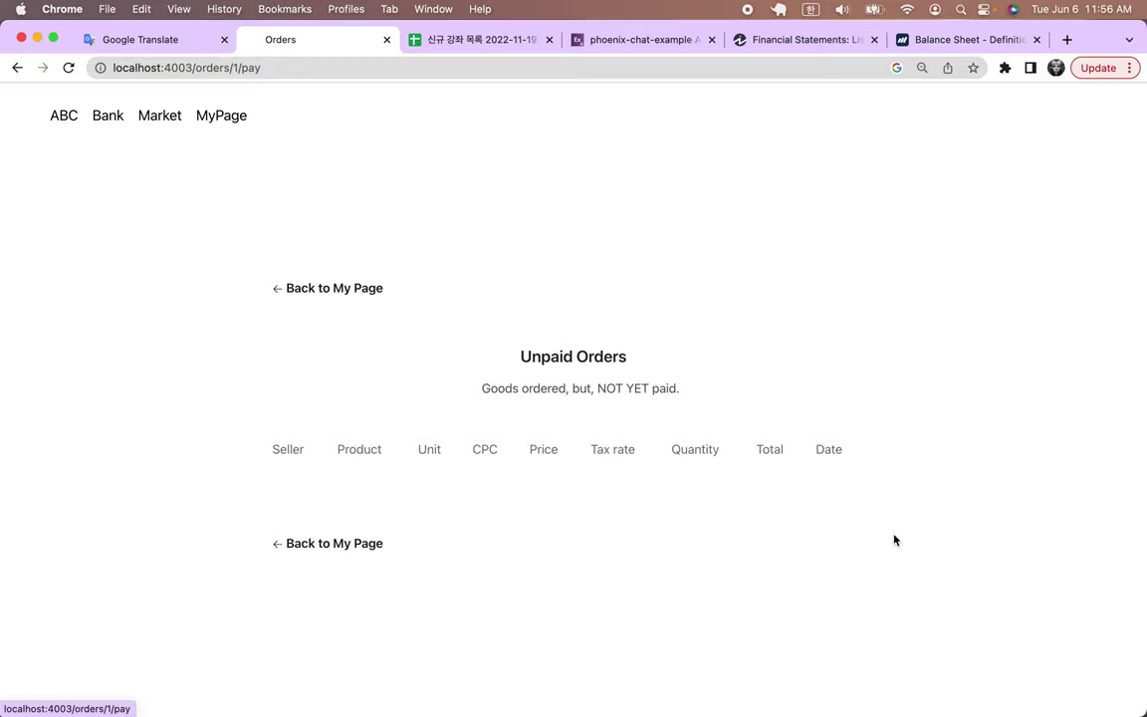
Step: Check the Unpaid Orders list, return to My Page and open the list of paid orders
drag(520, 355, 639, 365)
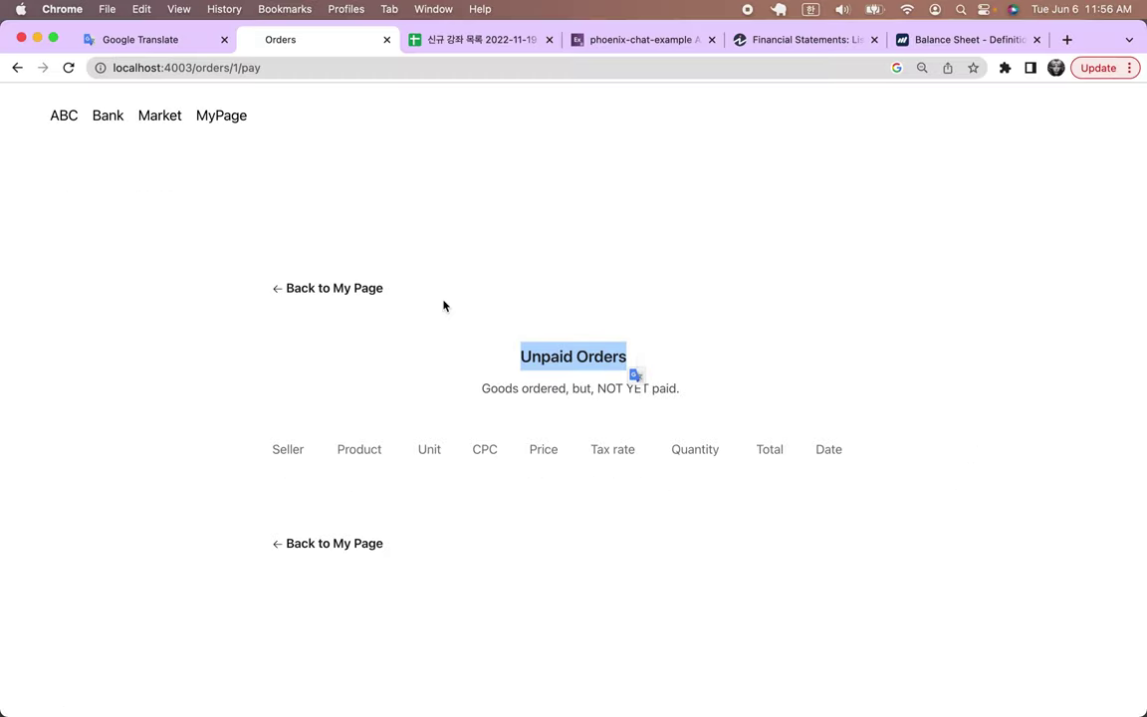
click(139, 182)
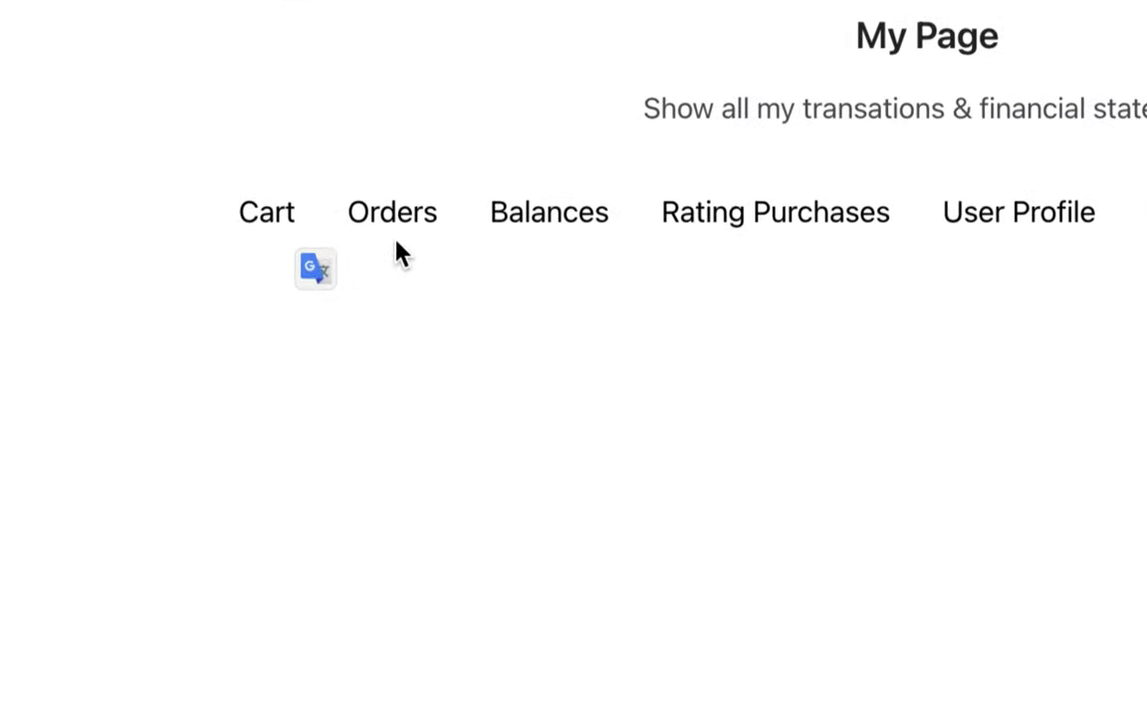
click(341, 314)
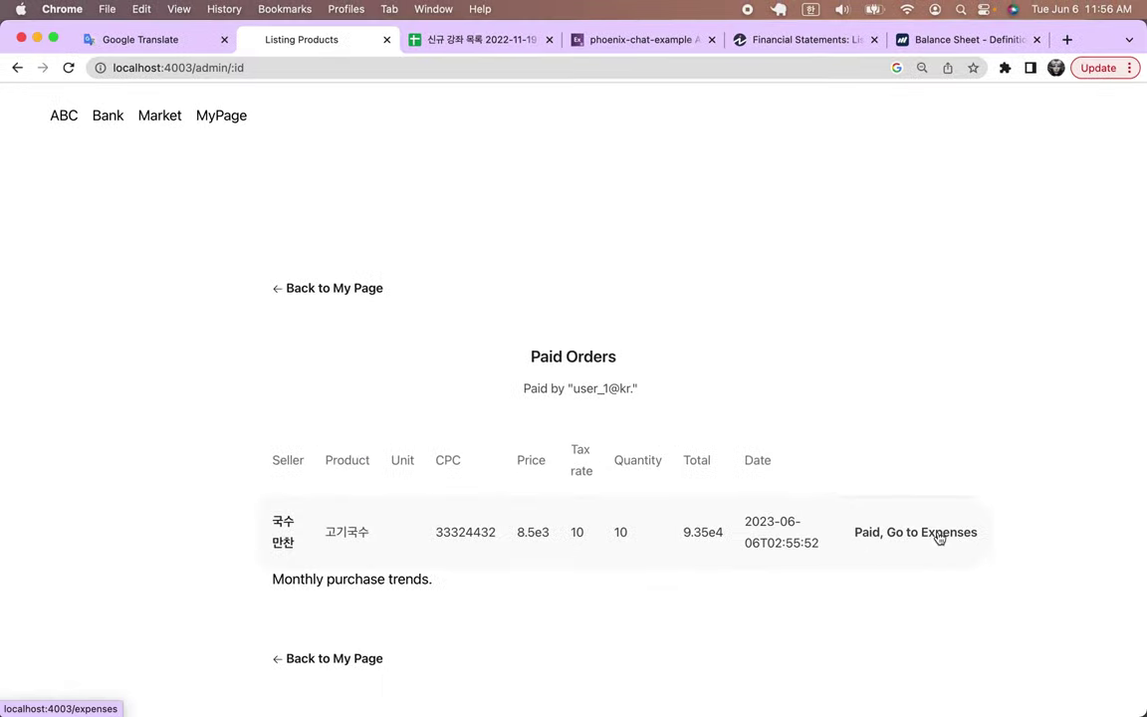
Step: Open the 국수만찬 group from My Page and check its Revenues and Expenses lists
click(344, 292)
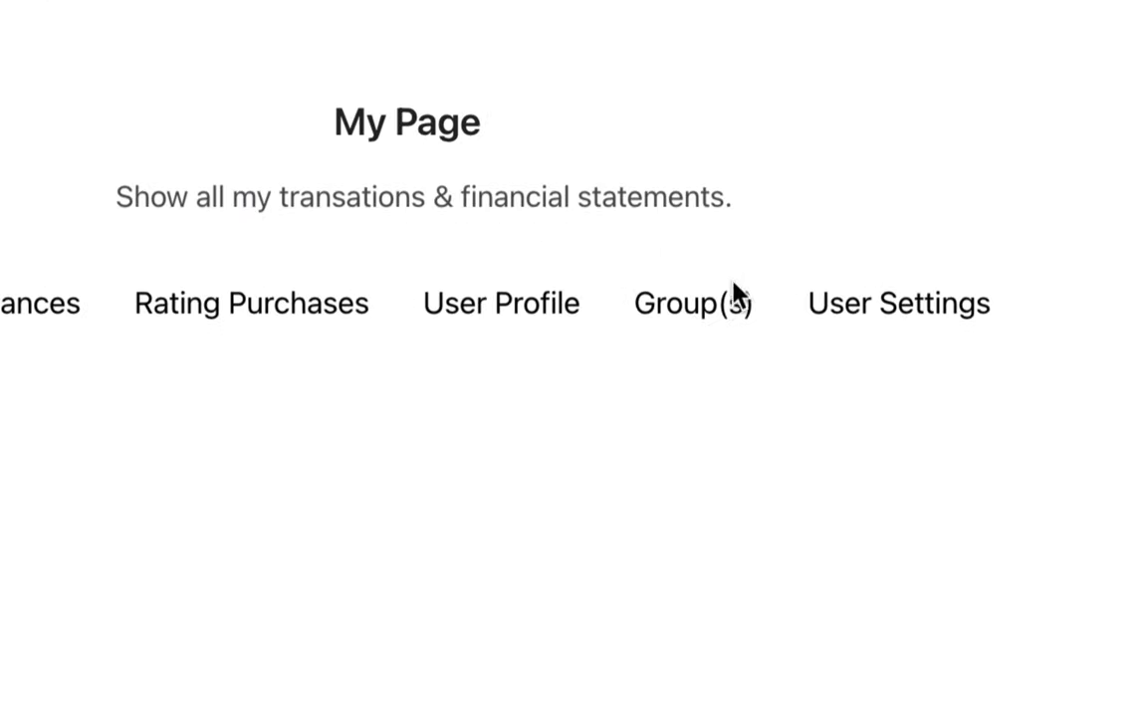
click(704, 304)
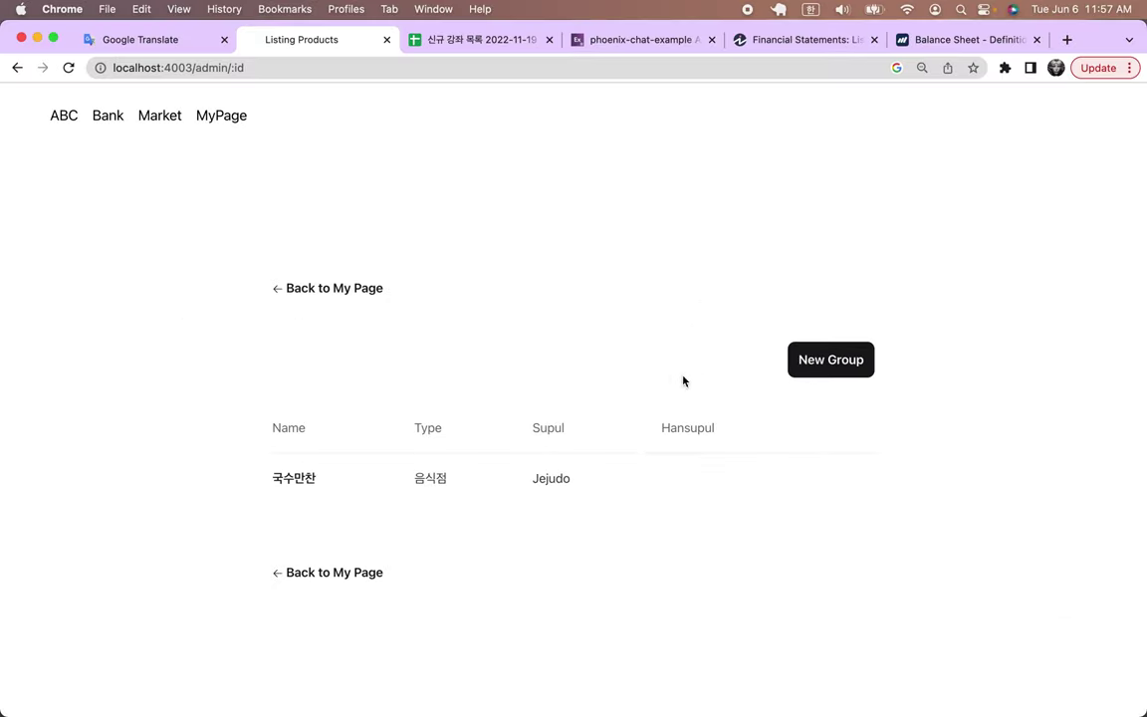
click(436, 476)
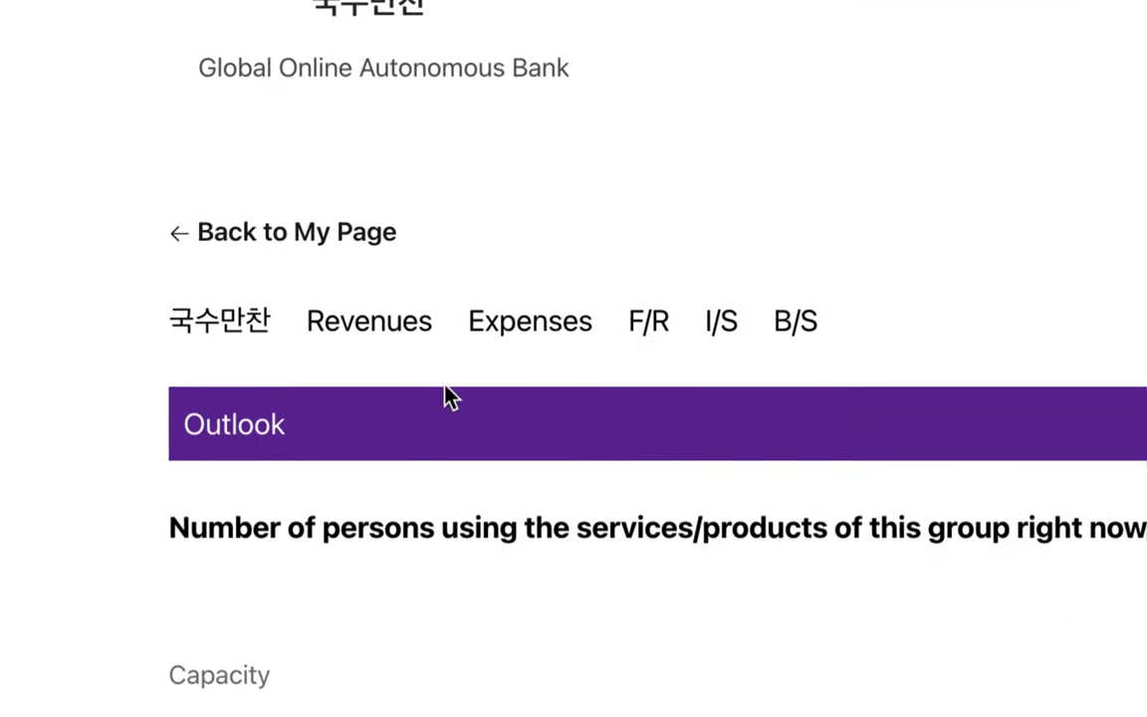
click(371, 327)
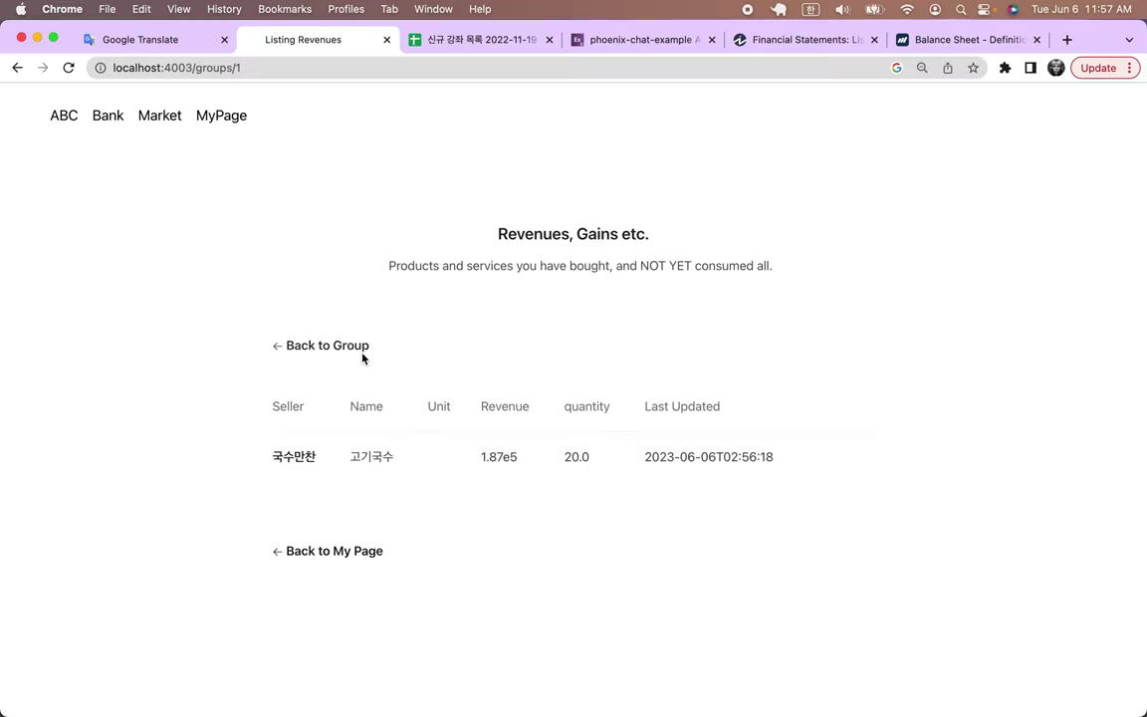
click(322, 347)
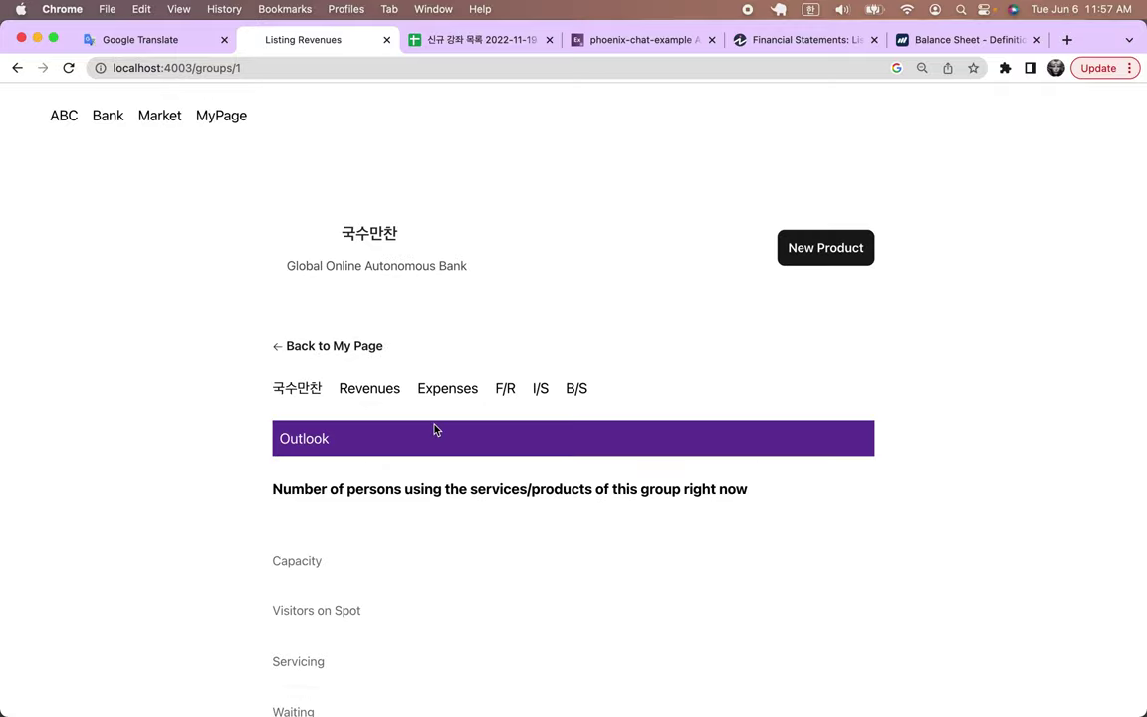
click(449, 388)
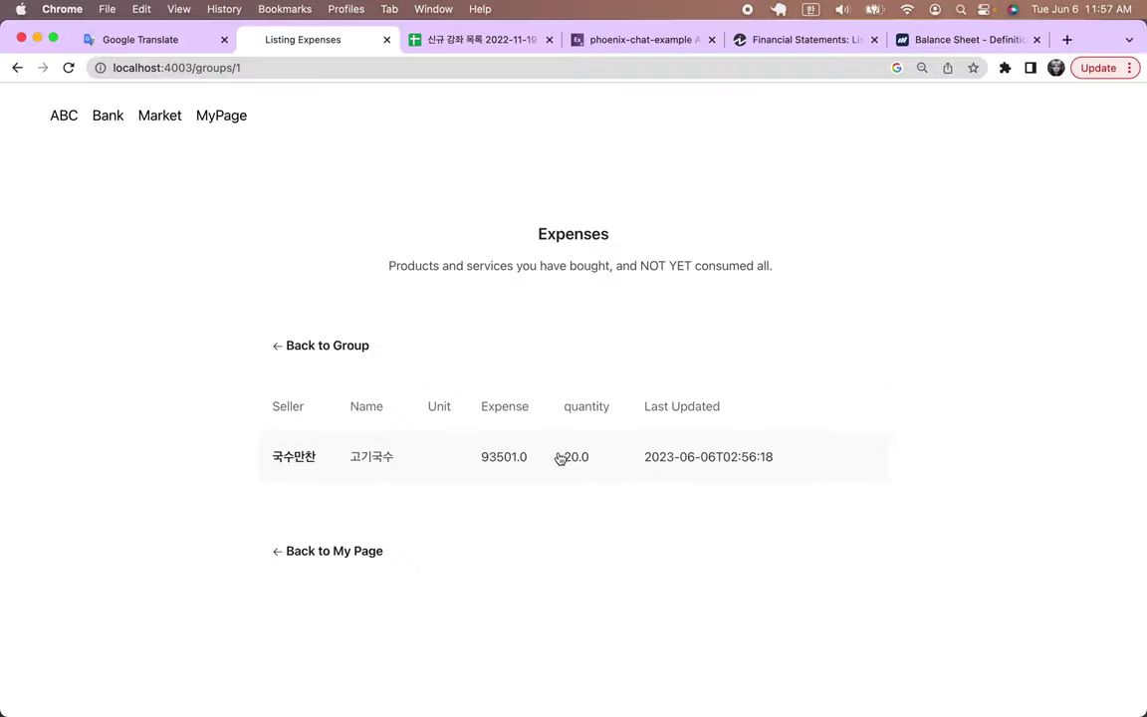
Step: Visit the ABC home page to check which account is logged in, and return to My Page
click(64, 116)
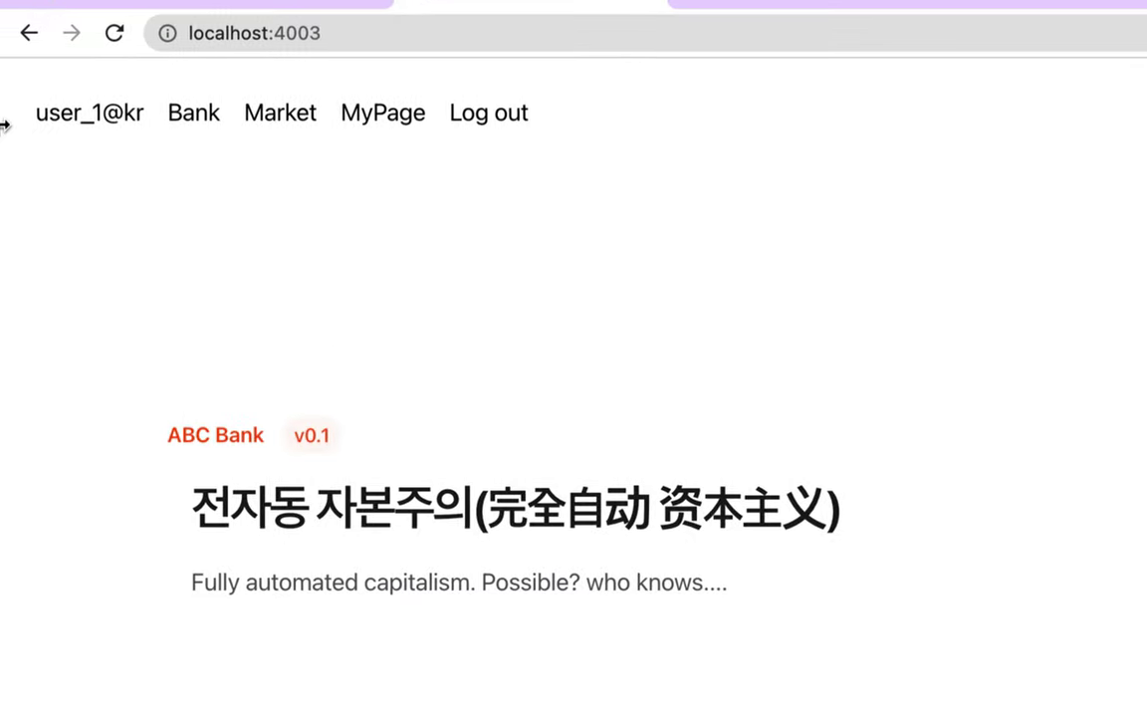
drag(35, 112, 139, 118)
drag(207, 114, 228, 123)
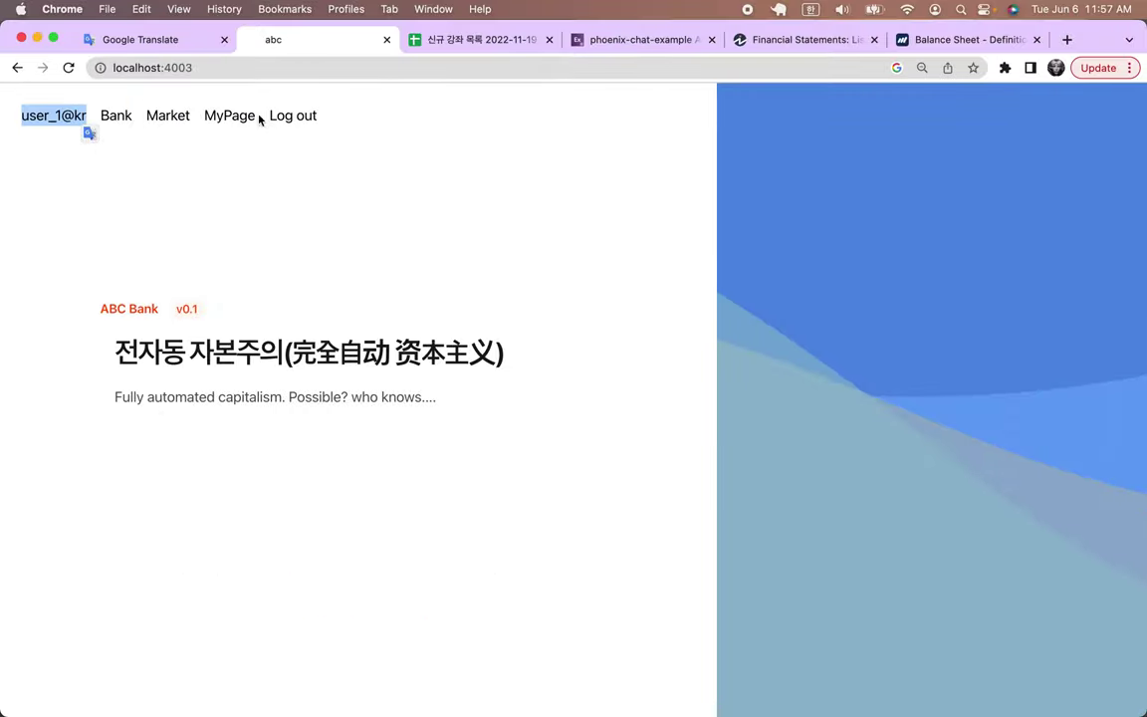
click(610, 110)
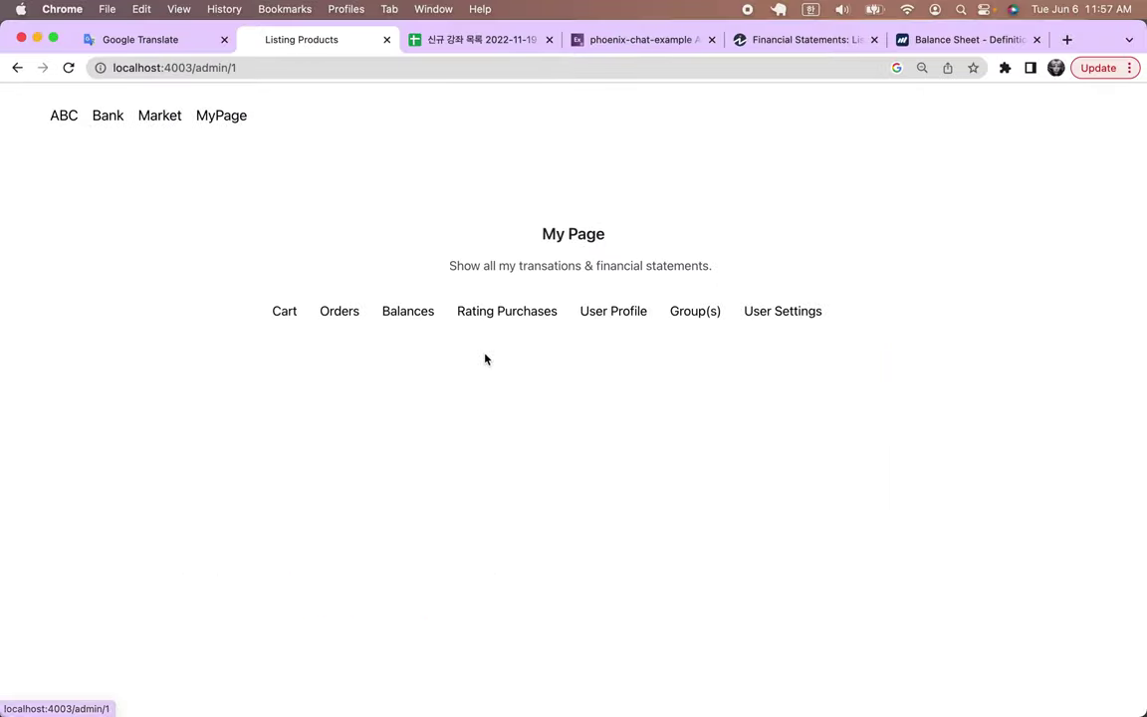
Step: Open the 국수만찬 group's revenues and view the detail record for 고기국수
click(691, 313)
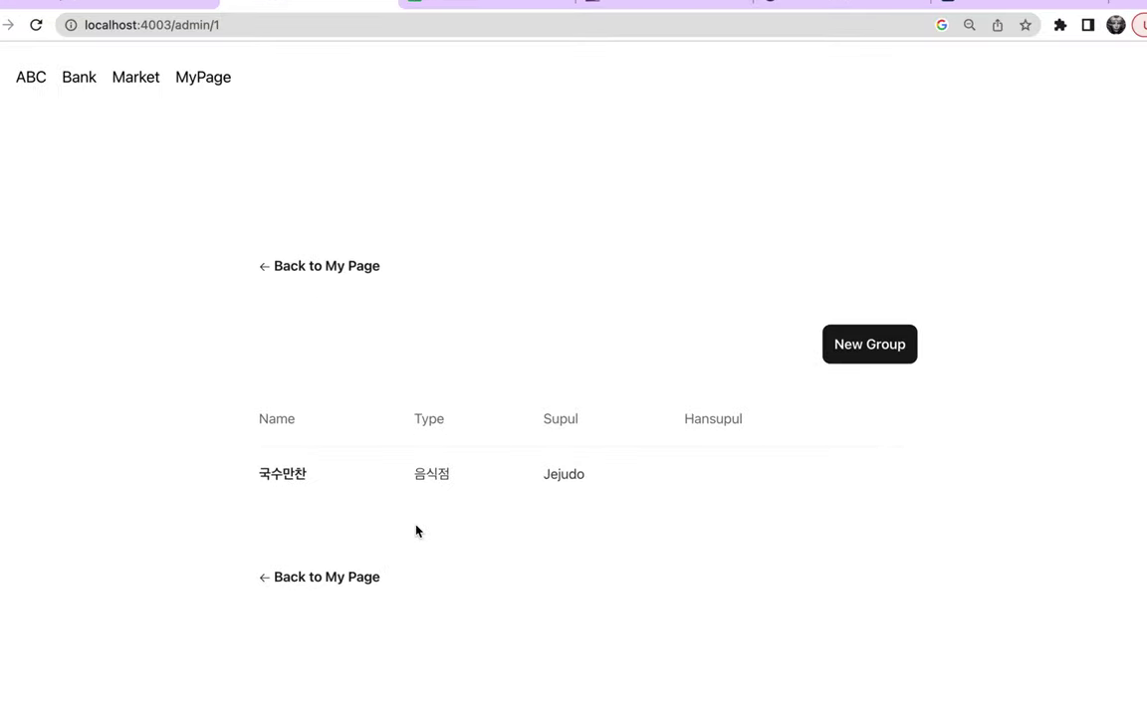
click(454, 484)
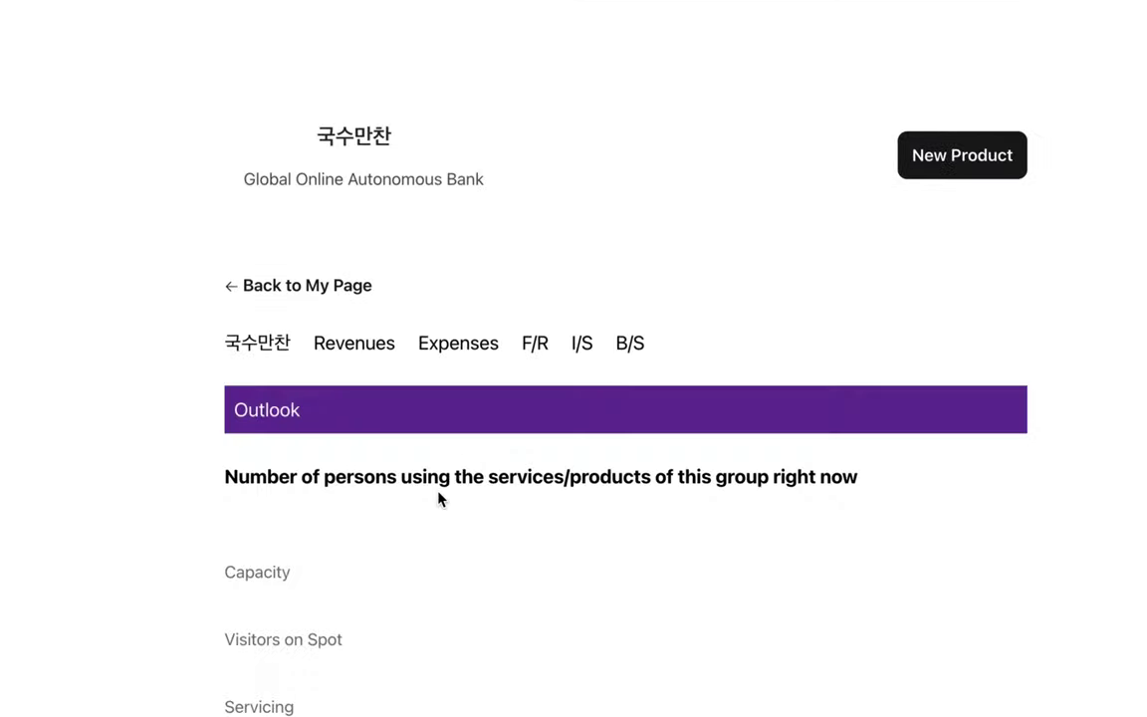
click(360, 343)
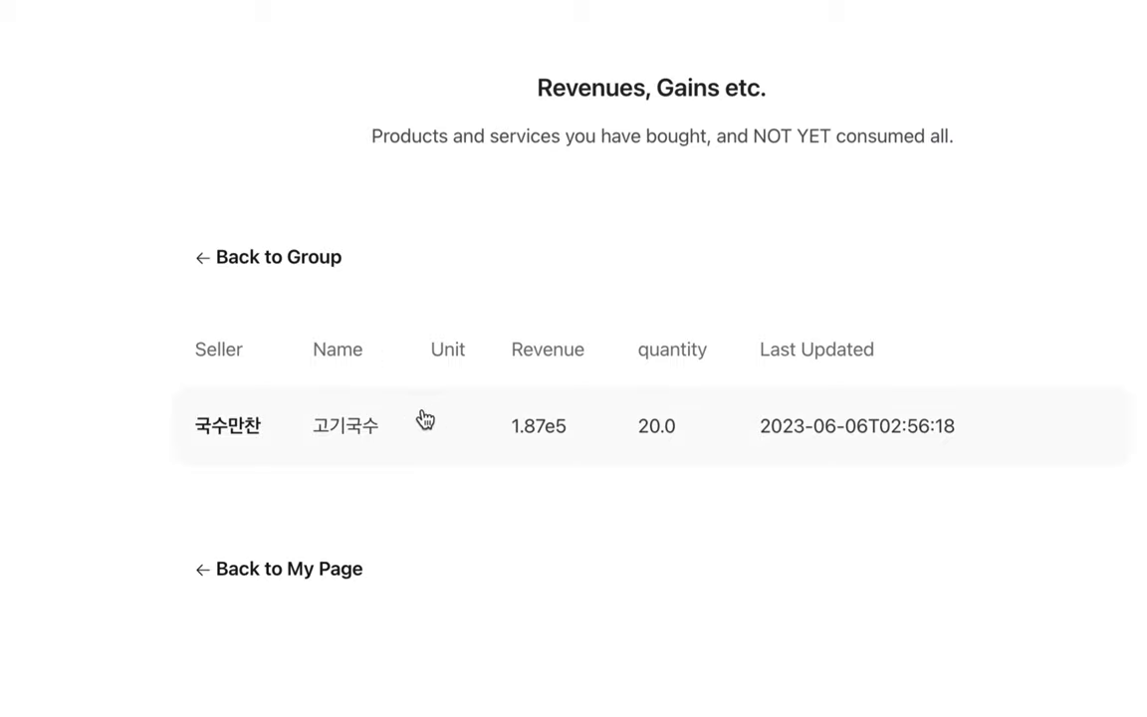
click(299, 427)
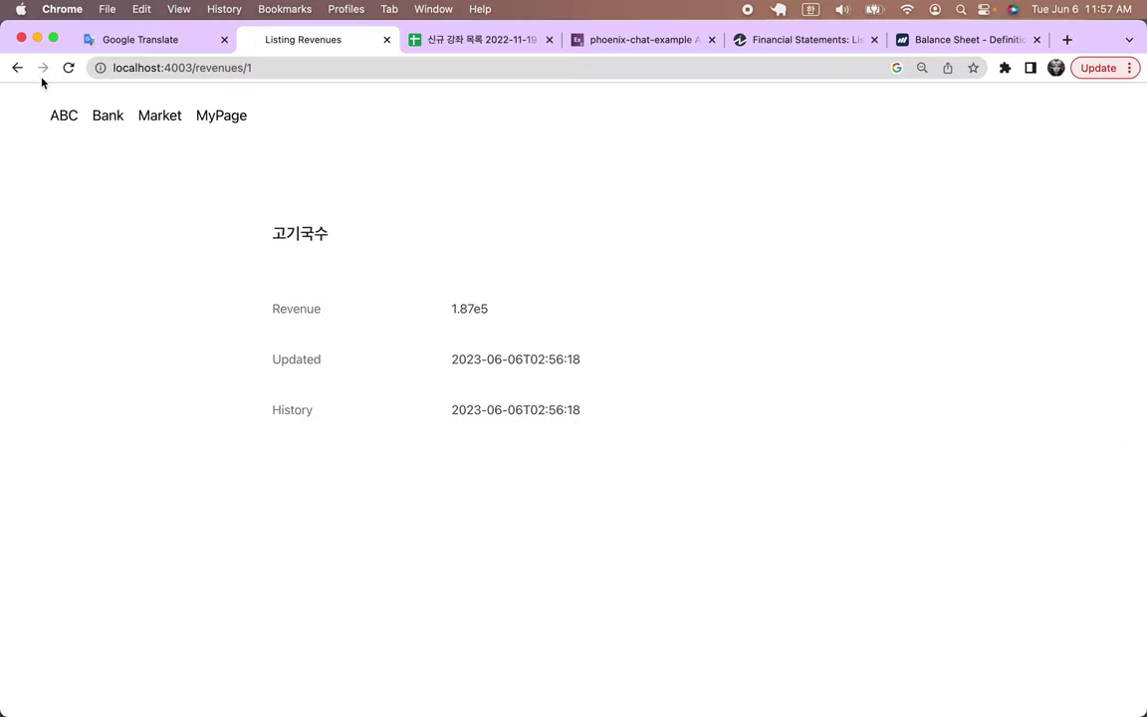
Step: Return to the 국수만찬 group and check its Expenses list and balance sheet
click(17, 67)
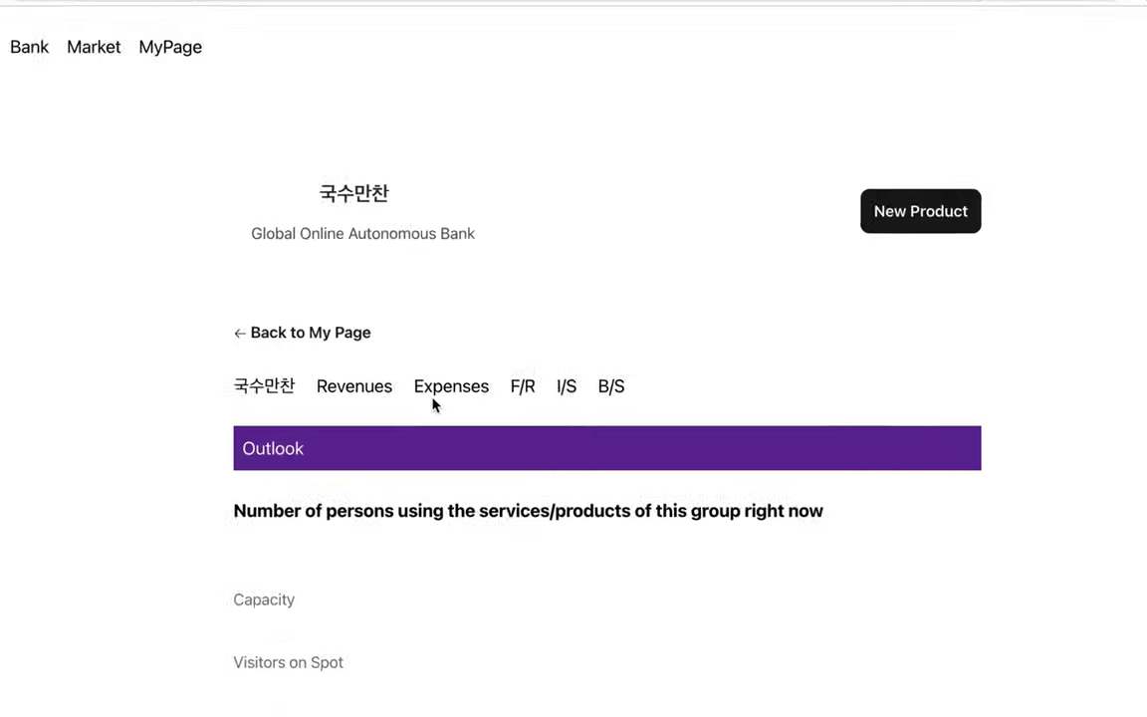
click(460, 388)
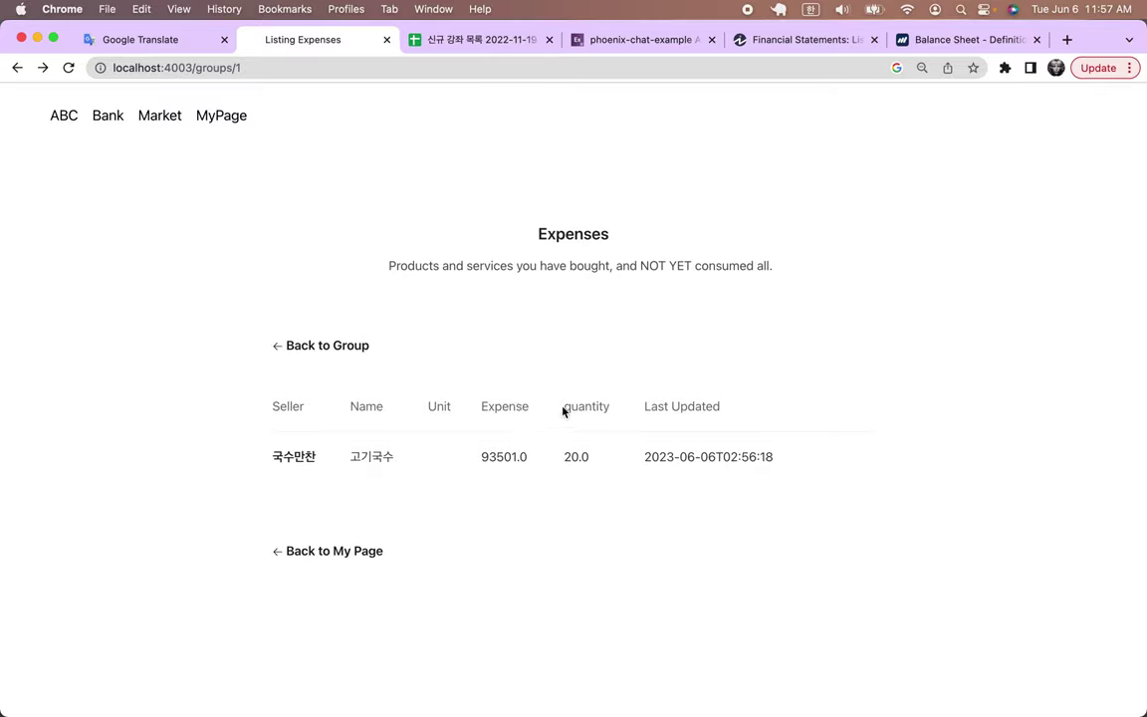
click(353, 351)
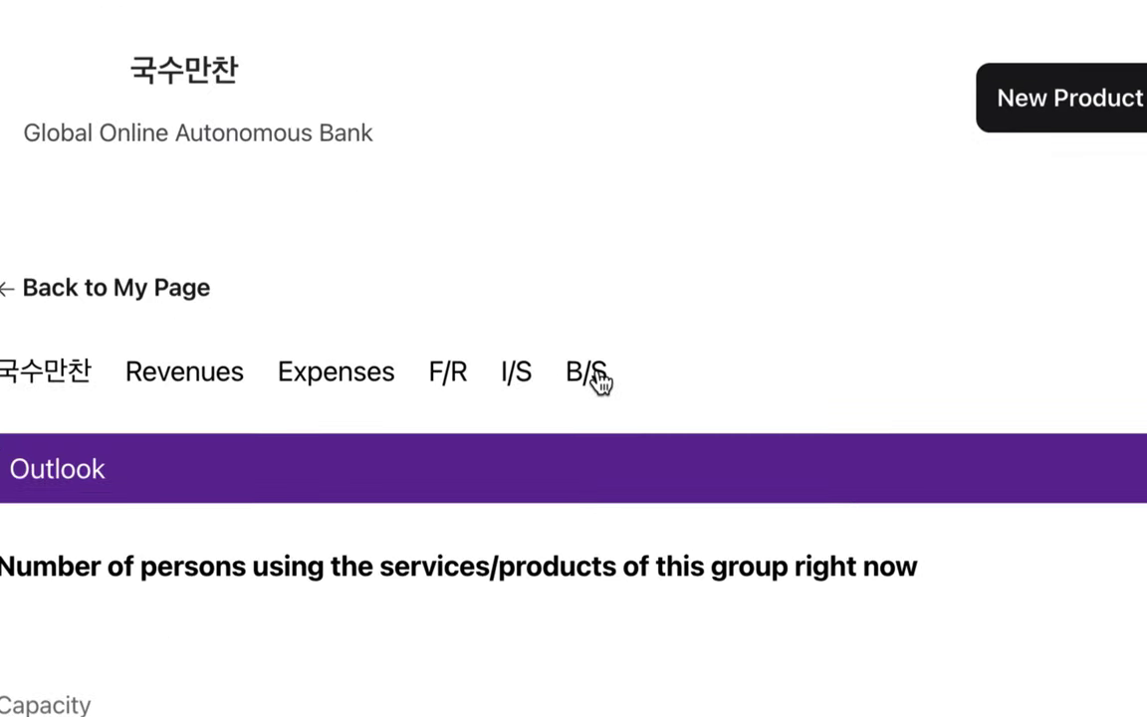
click(595, 374)
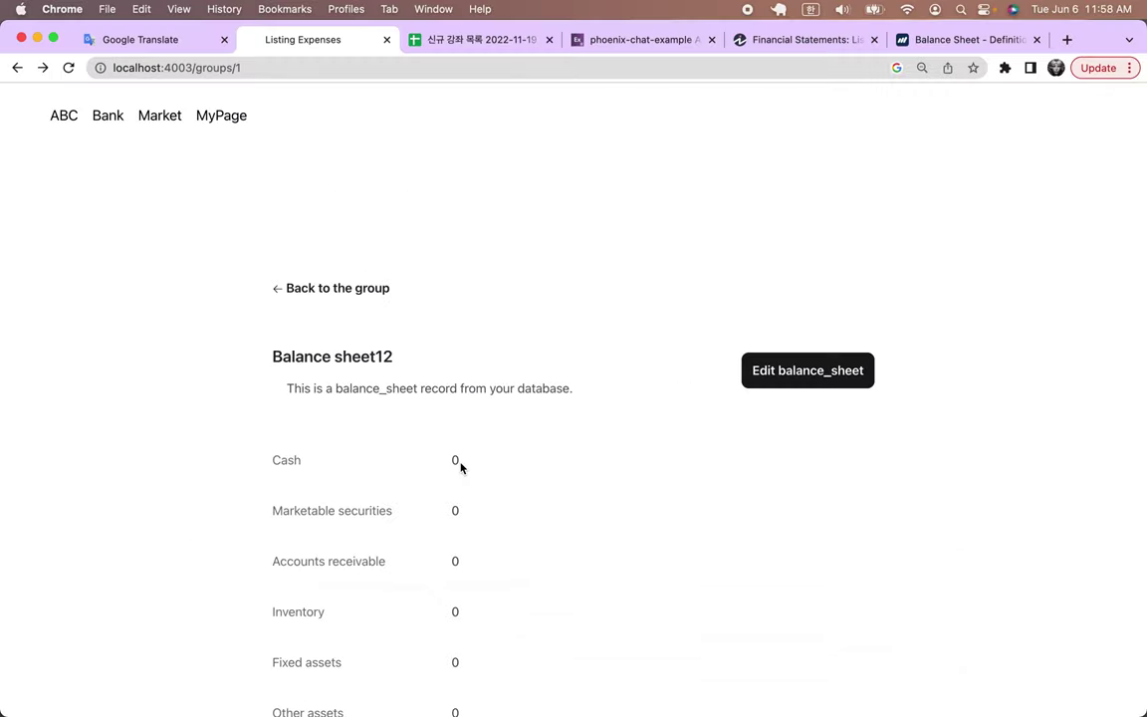
Step: Check the ratings in the Market's worldwide product table and open the 고기국수 product page
click(221, 116)
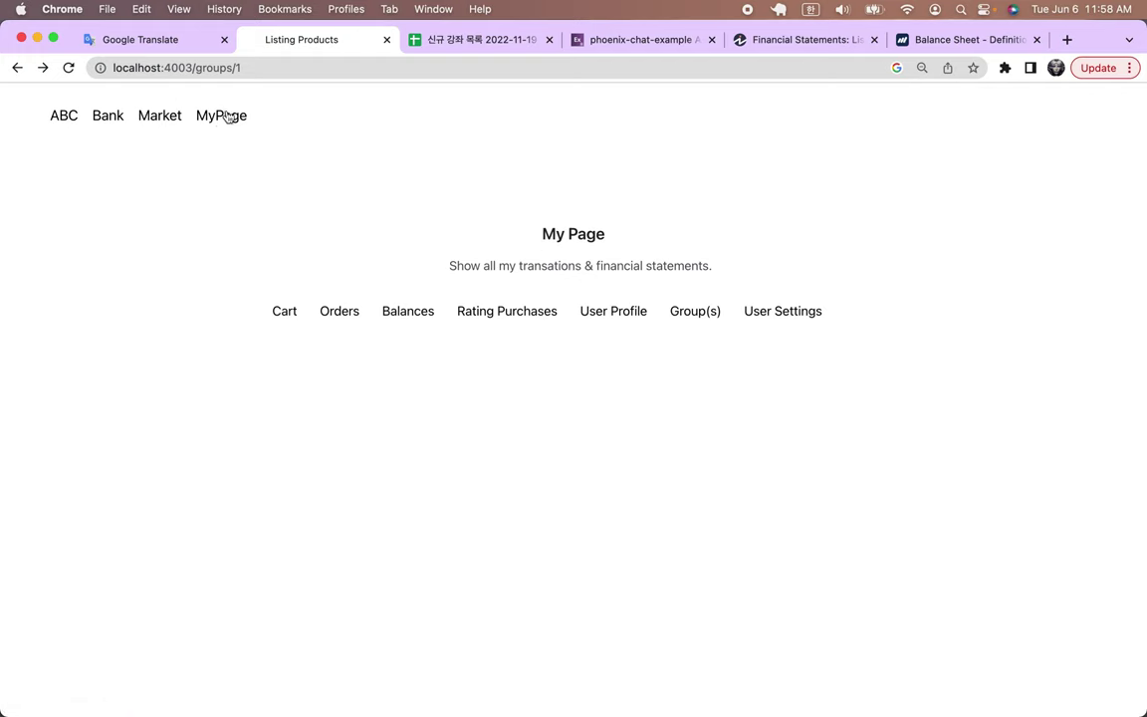
click(164, 117)
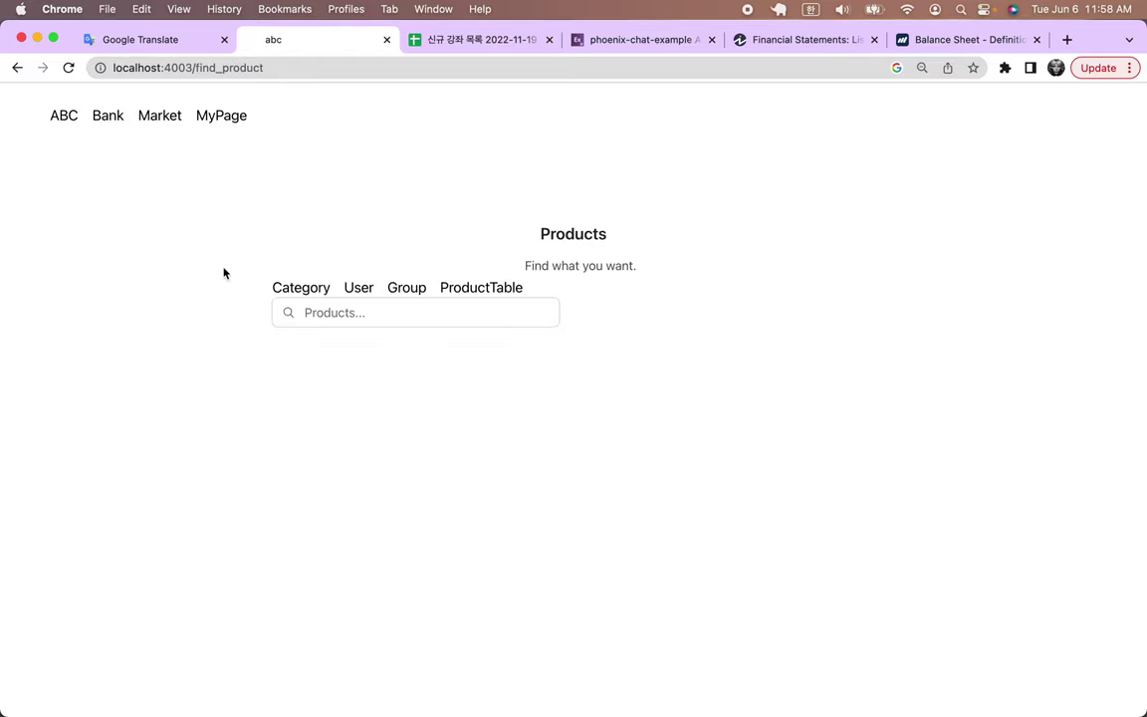
click(501, 291)
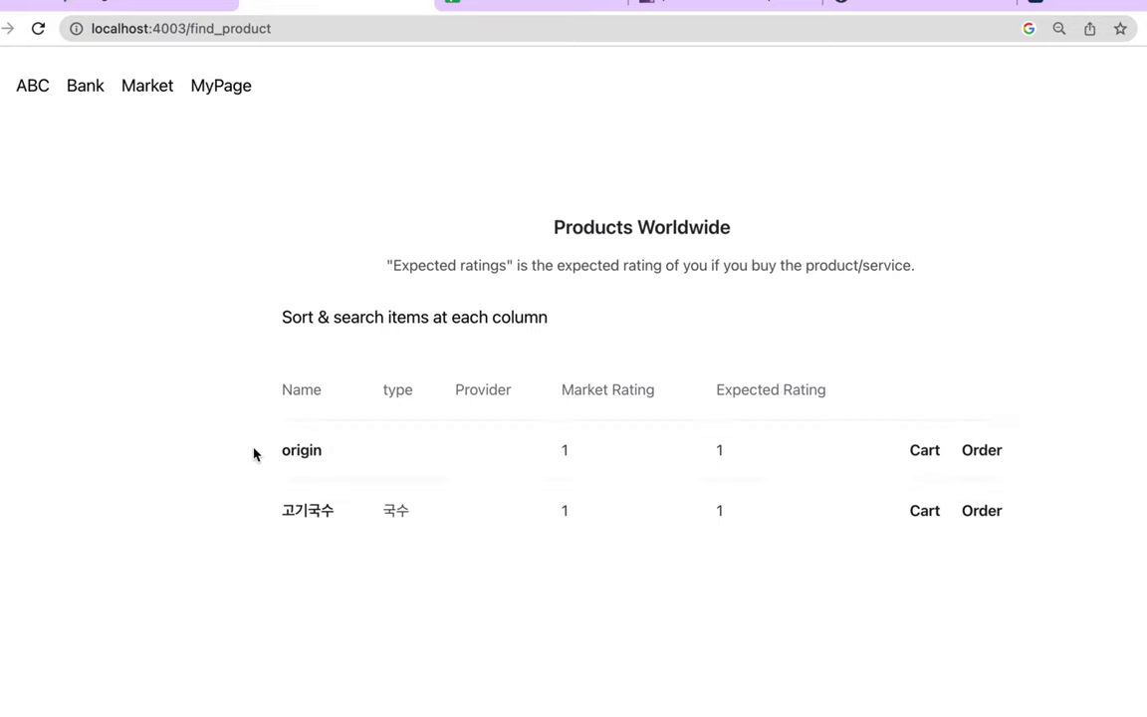
drag(254, 454, 981, 466)
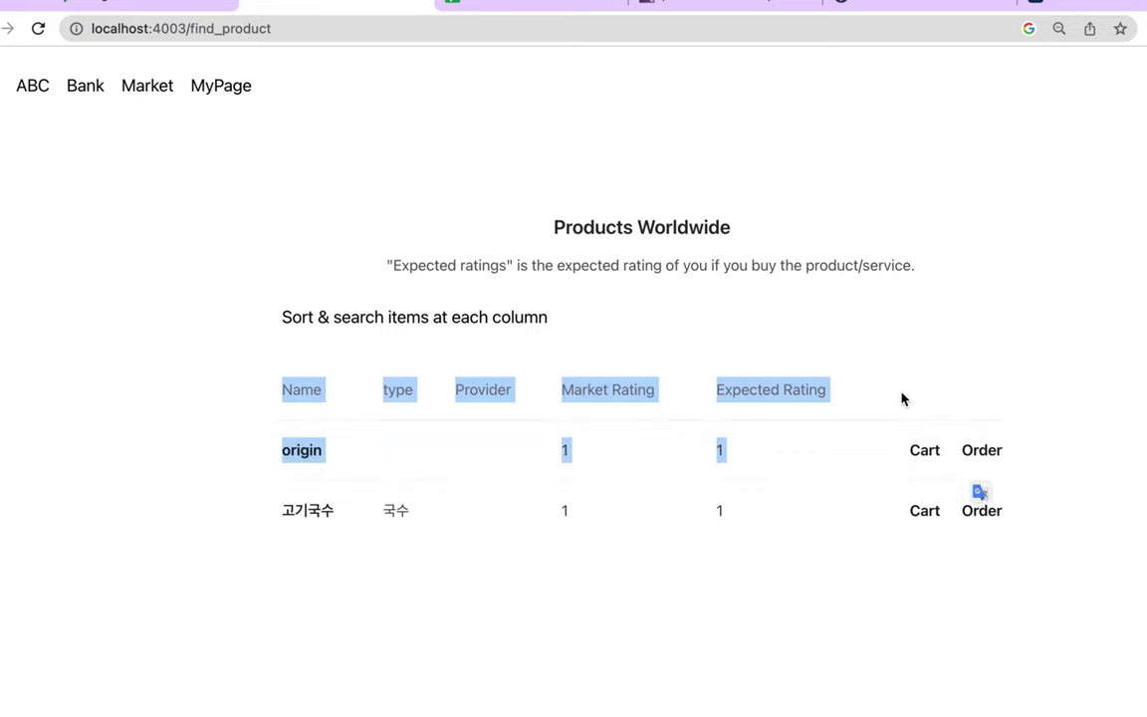
click(184, 468)
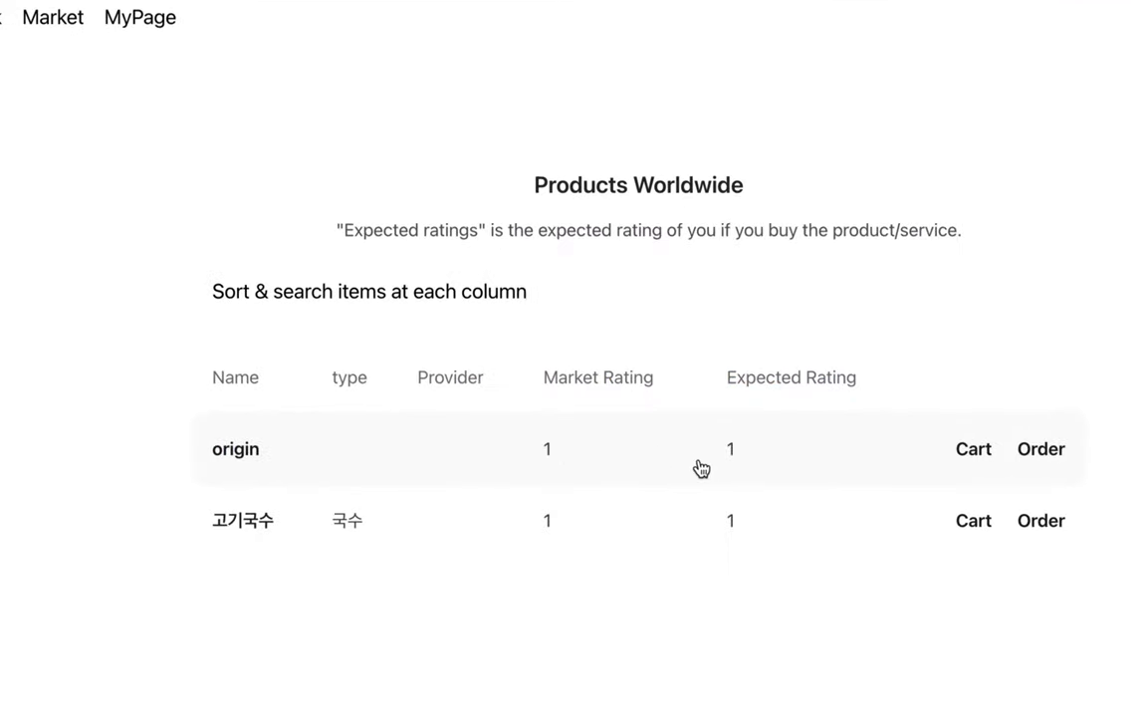
click(441, 520)
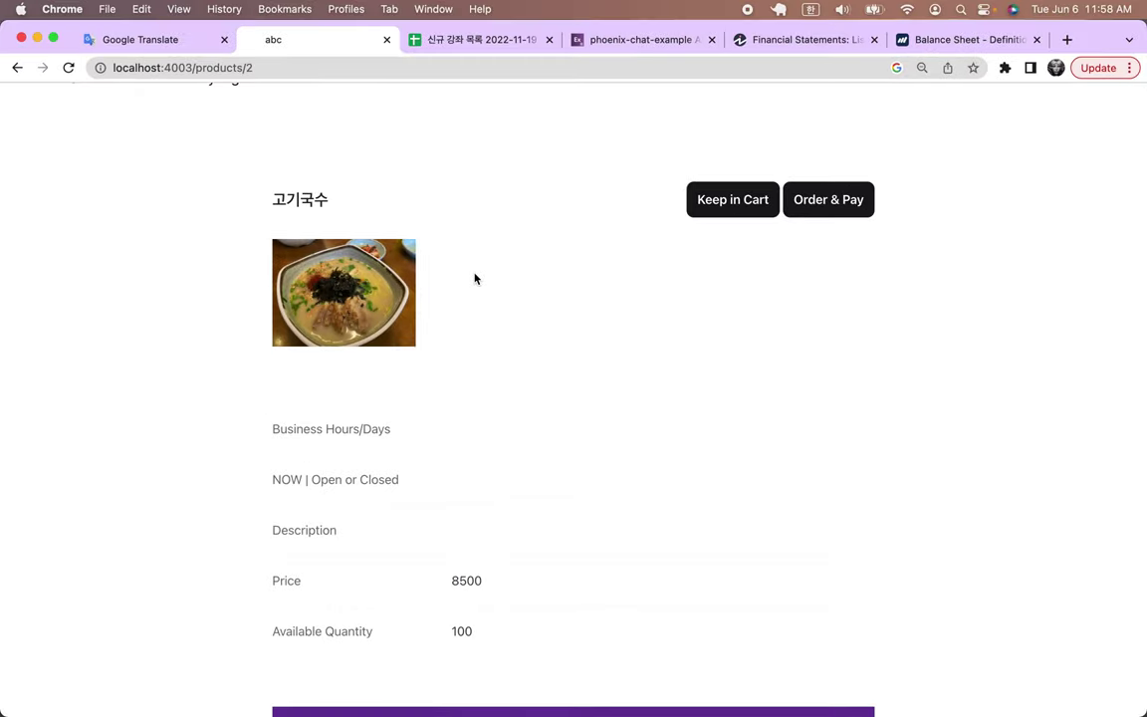
Step: Rate the purchased 고기국수 five stars under My Page's purchase ratings and save the rating
scroll(448, 224, up, 2)
click(220, 122)
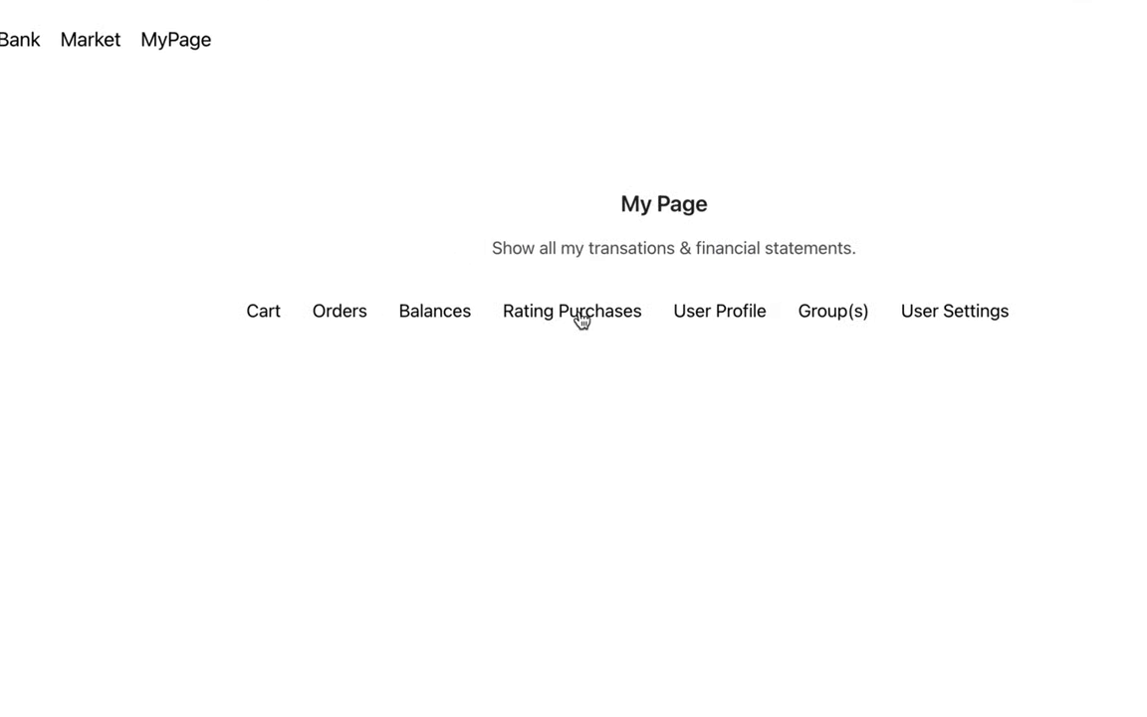
click(581, 317)
scroll(547, 540, down, 1)
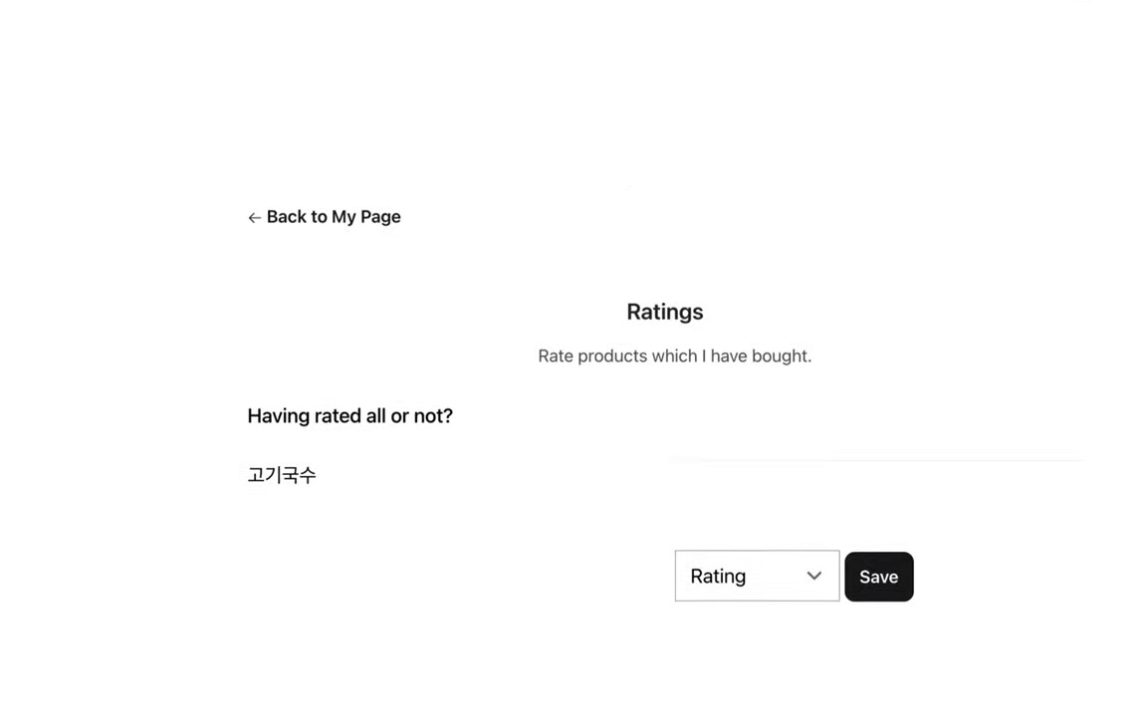
drag(298, 416, 455, 419)
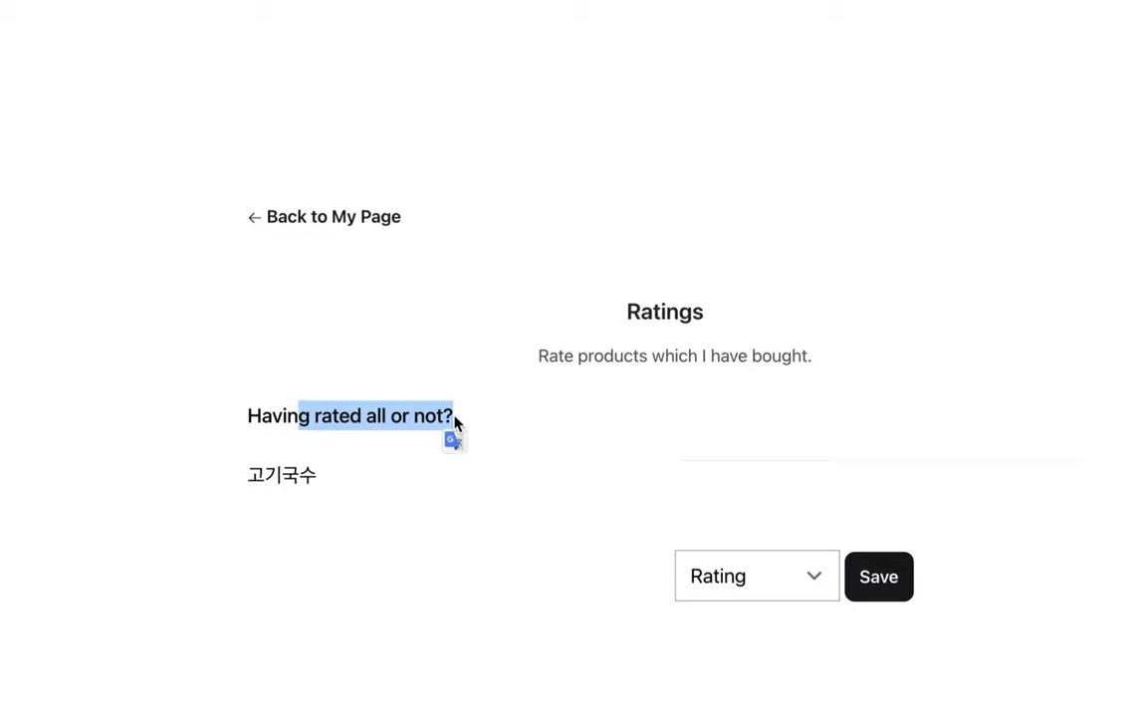
click(765, 574)
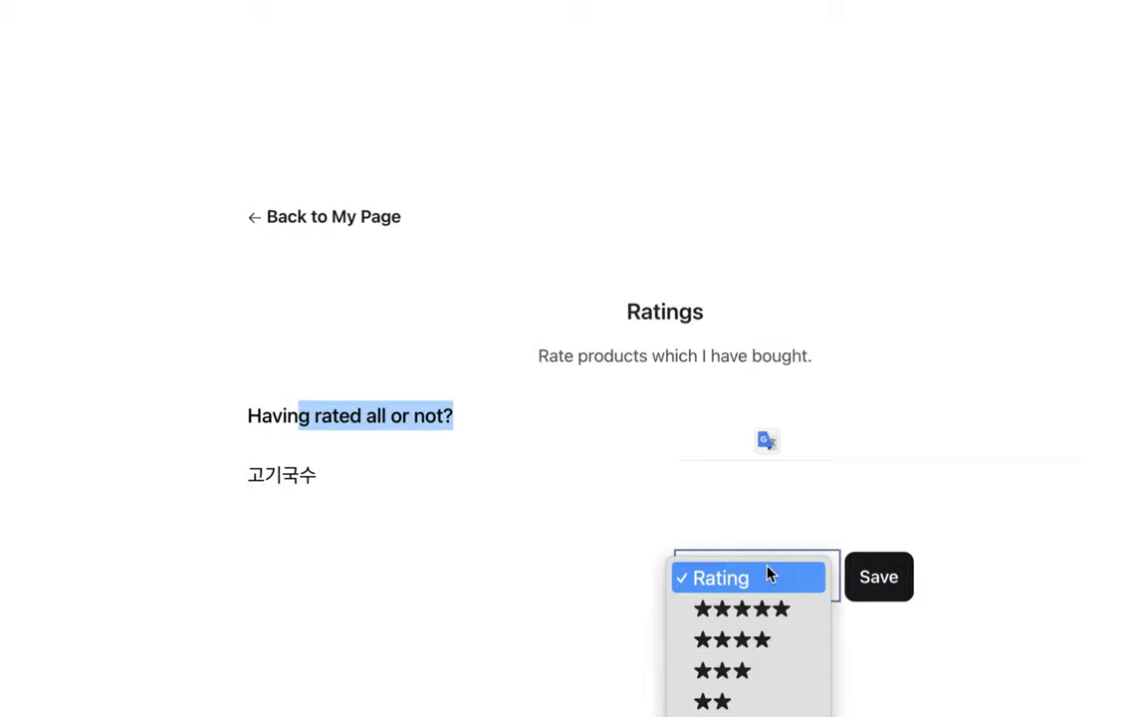
click(796, 609)
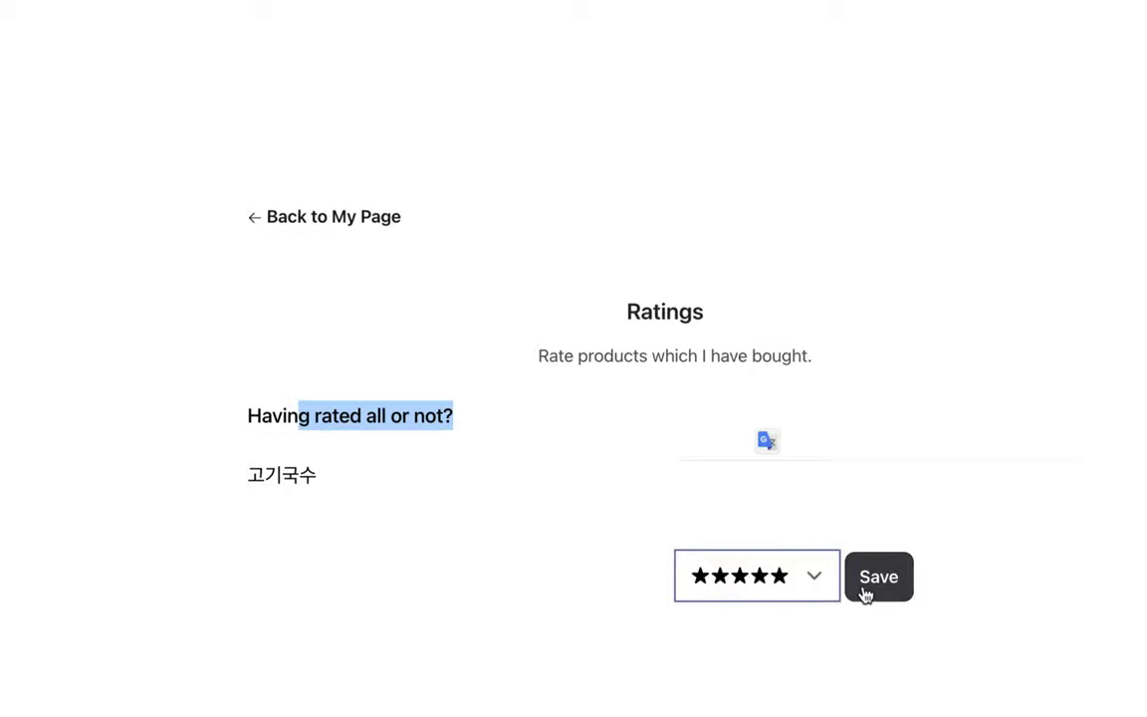
click(879, 591)
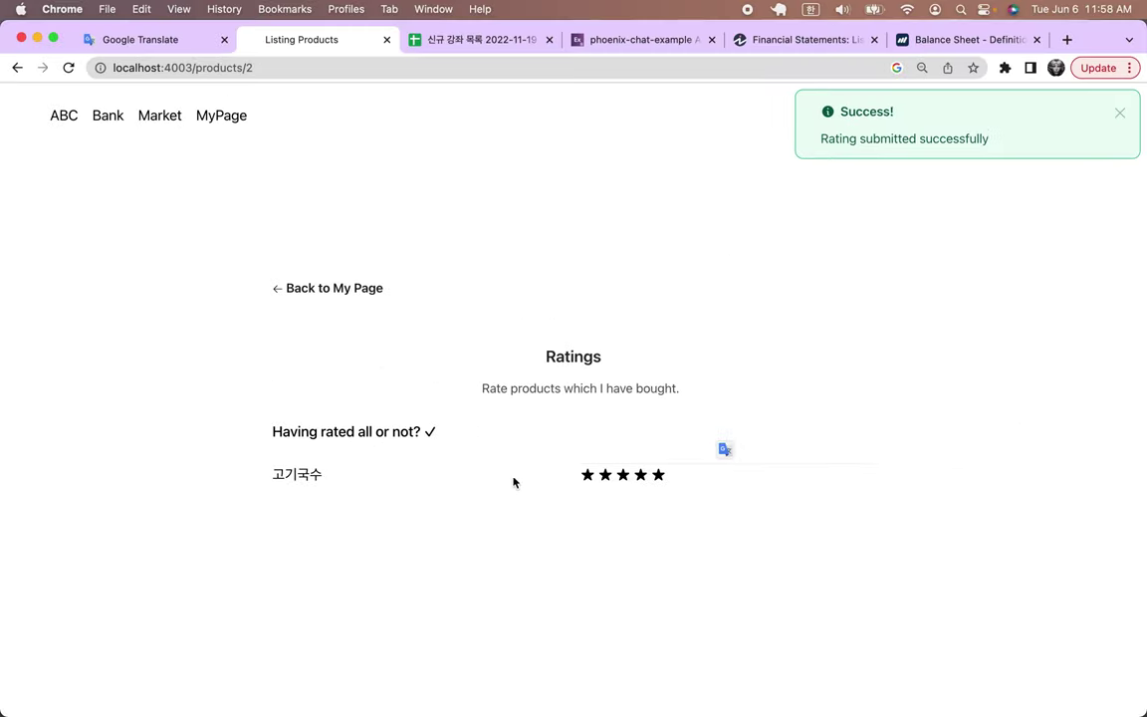
Step: Open the 국수만찬 group from My Page and find its product star rating chart
click(242, 120)
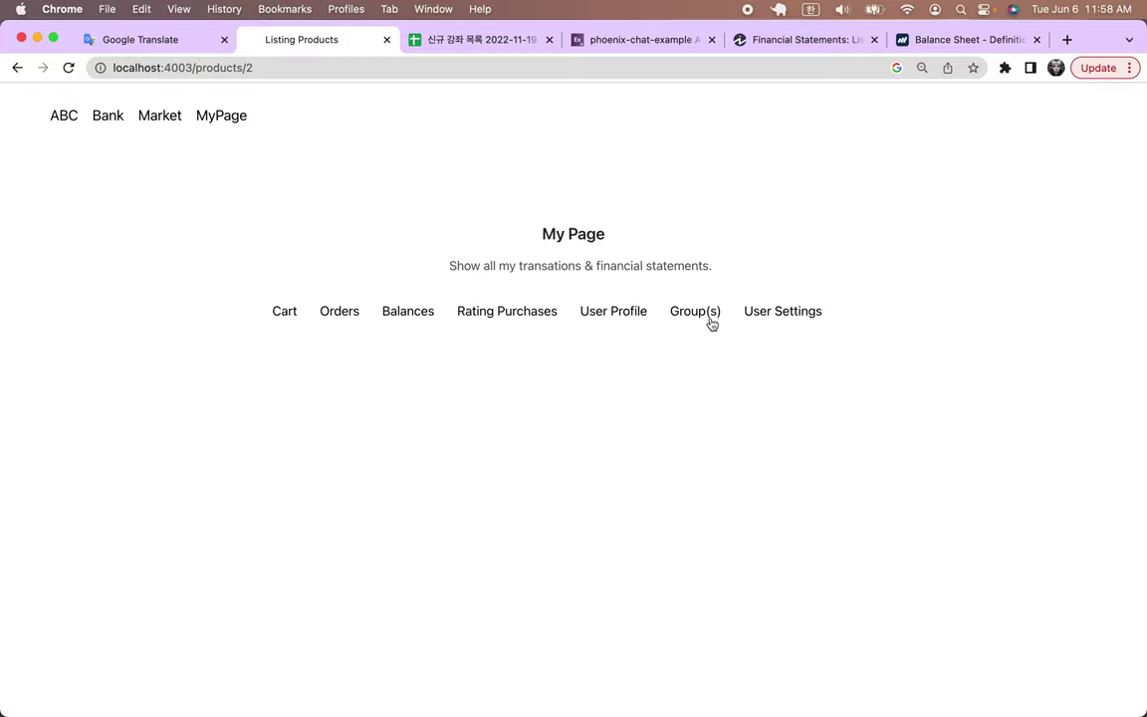
click(710, 319)
click(448, 500)
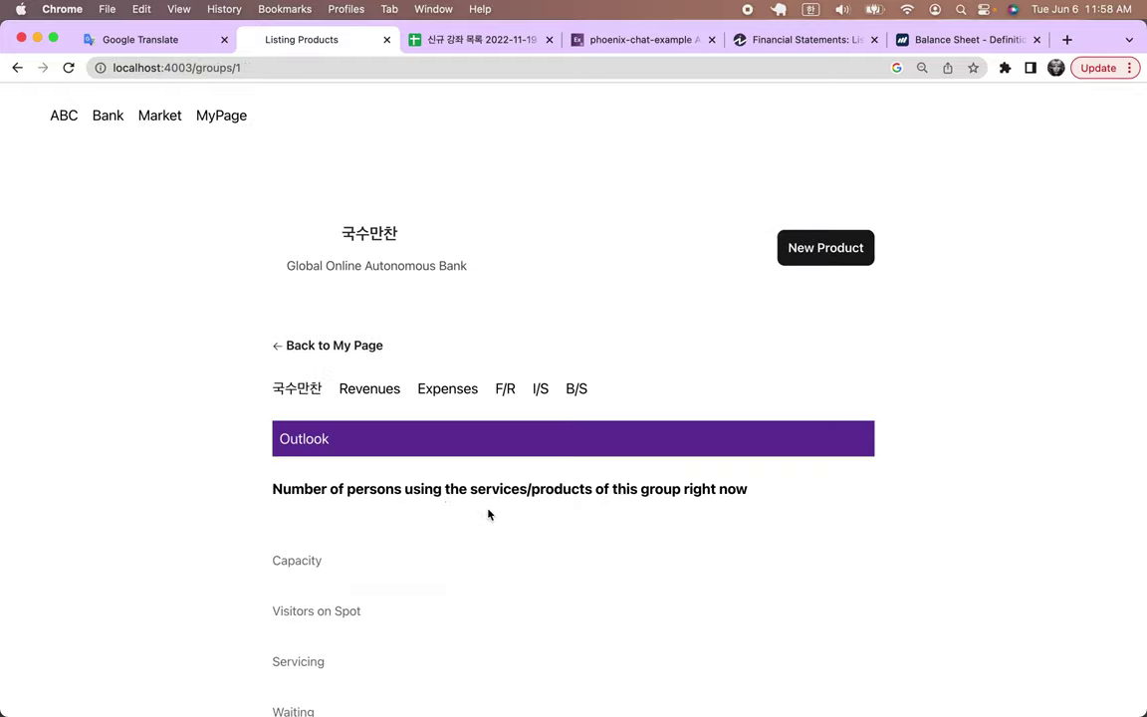
scroll(489, 515, down, 10)
scroll(489, 514, down, 2)
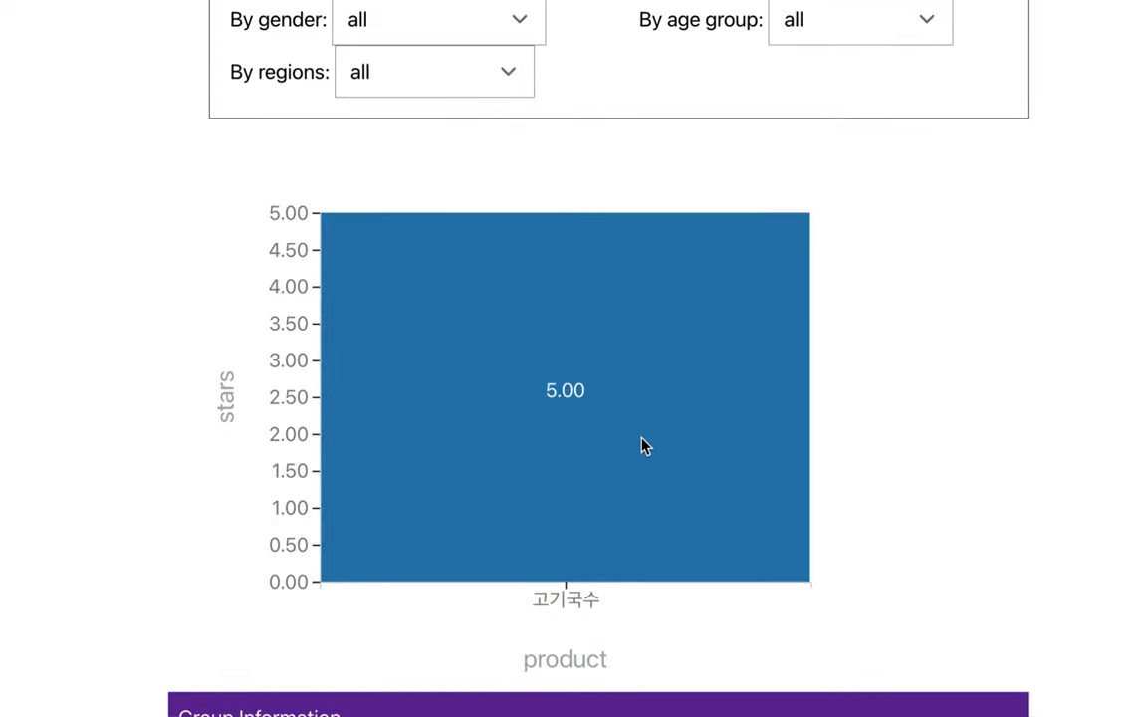
Step: Examine the gender, age group and region filter options of the star rating chart
mouse_move(642, 445)
click(493, 37)
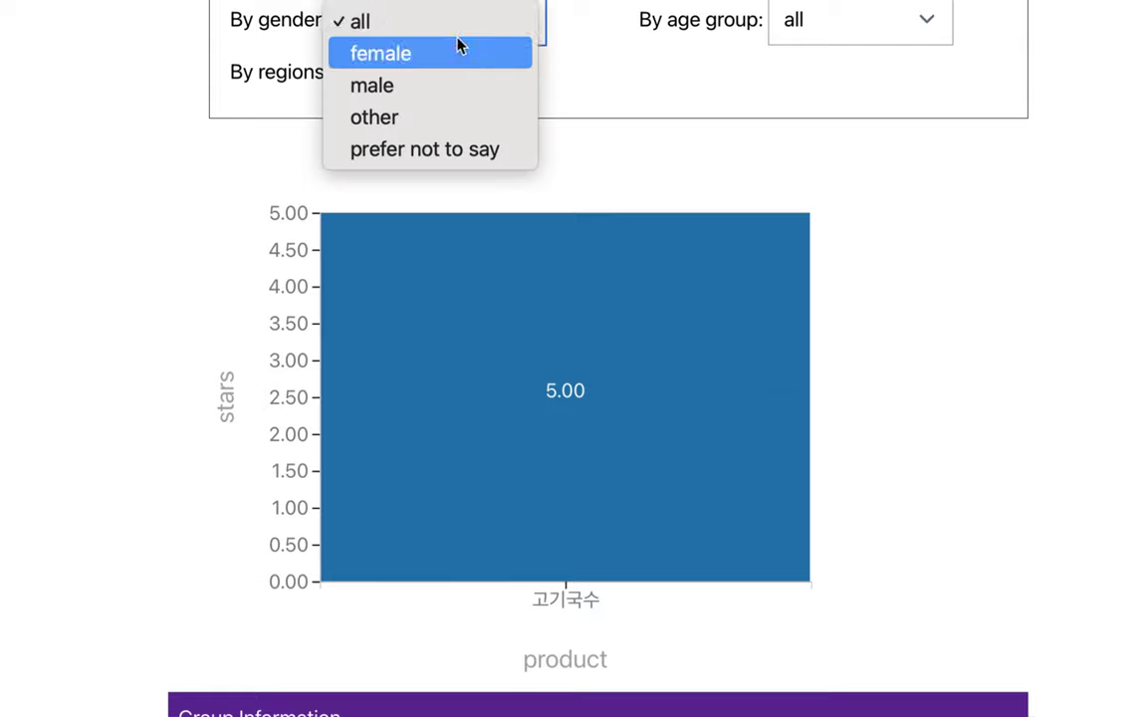
click(851, 23)
click(851, 23)
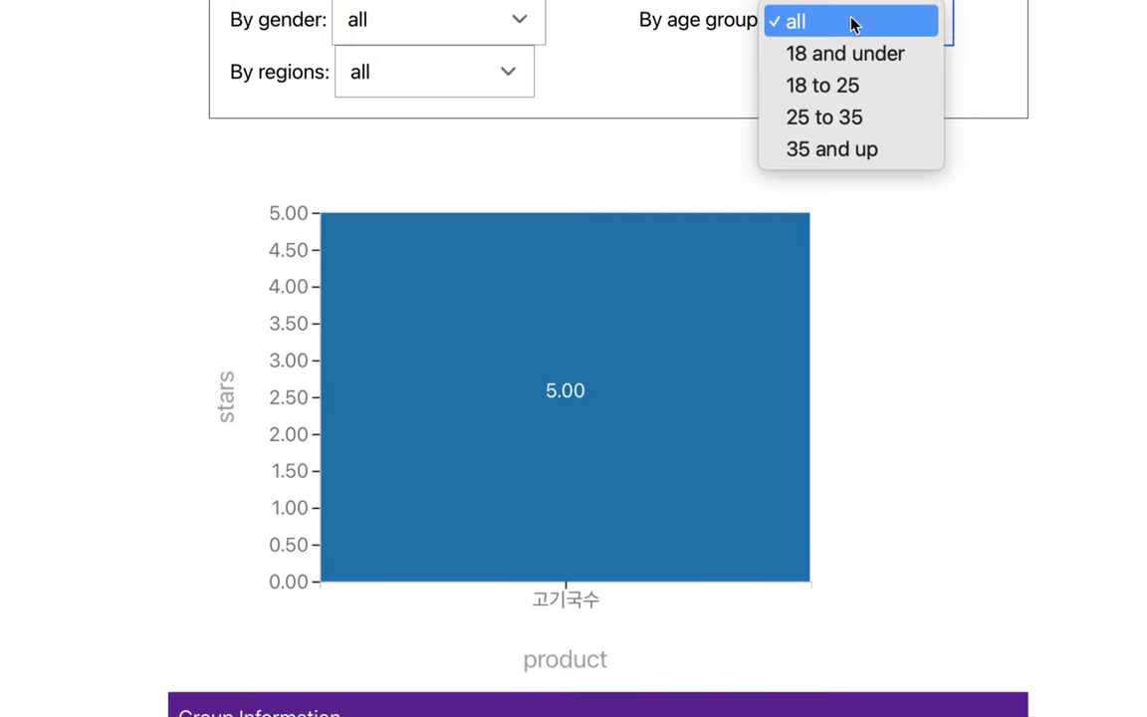
click(529, 76)
click(528, 76)
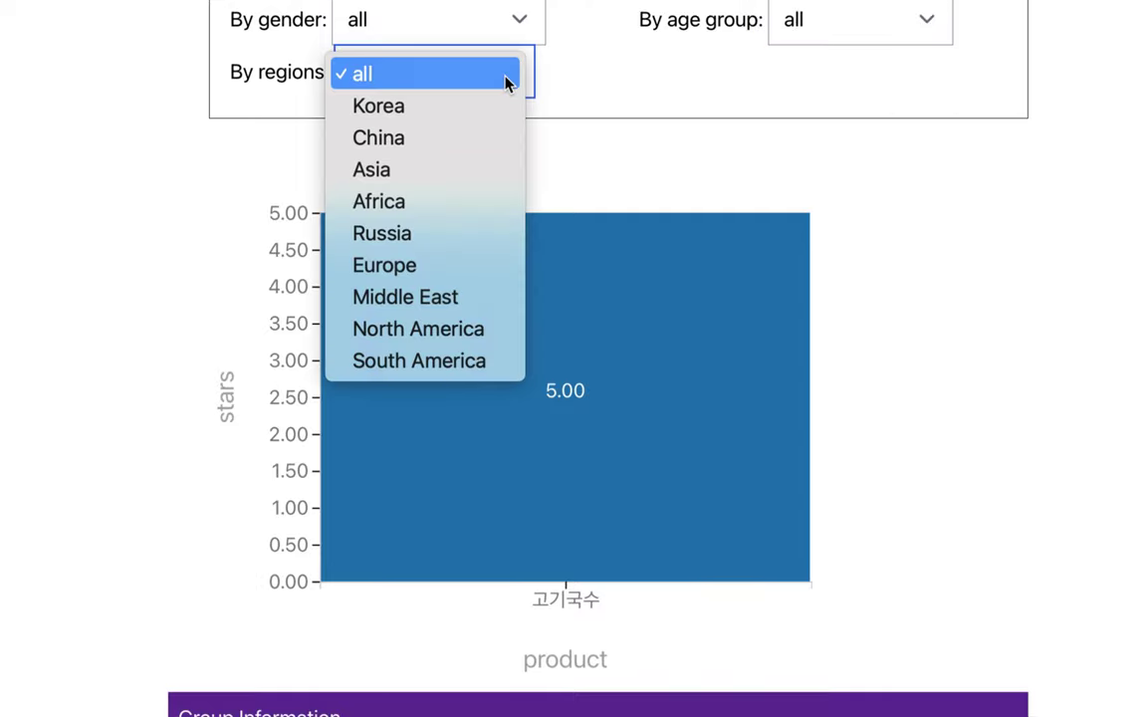